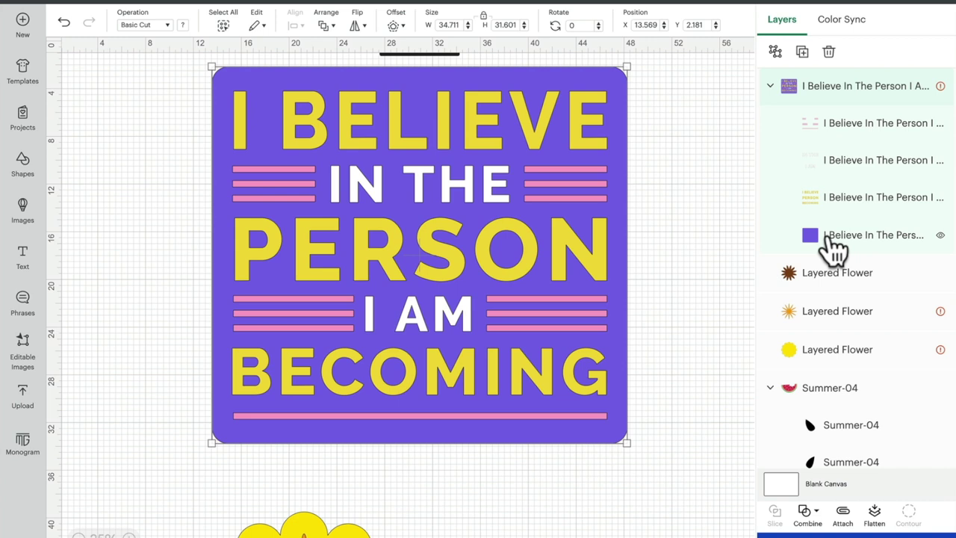
Step: Ungroup the I Believe In The Person I Am Becoming design and select each of its four layers in turn
click(828, 89)
click(776, 54)
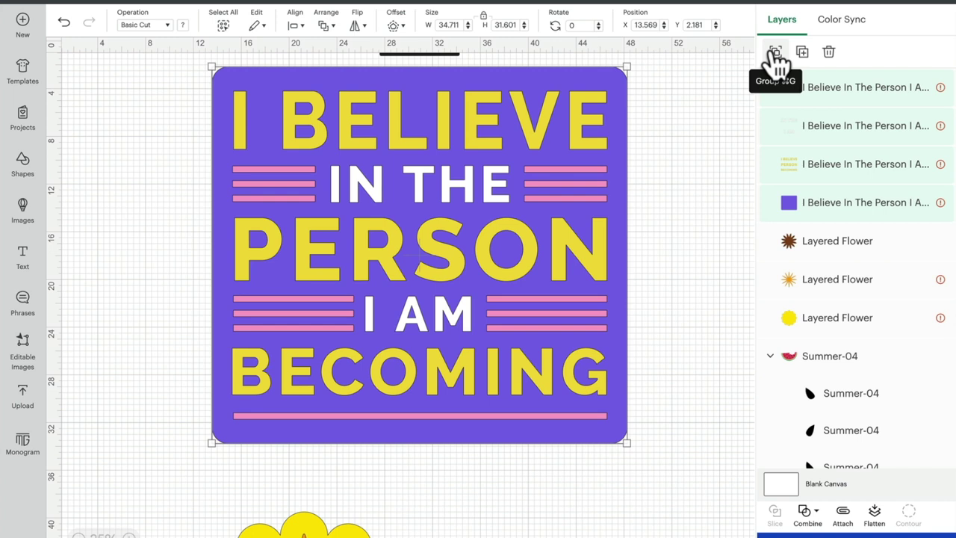
click(842, 87)
click(843, 124)
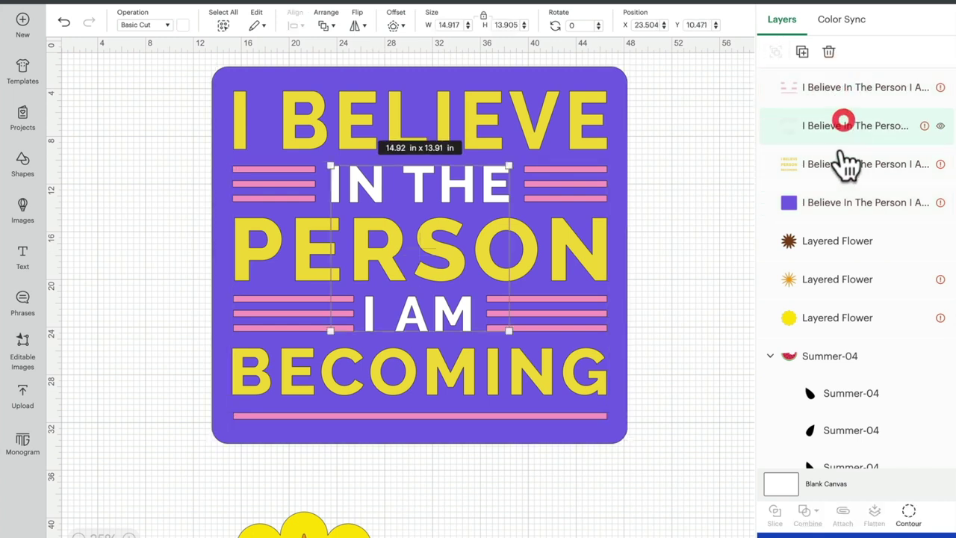
click(843, 163)
click(838, 203)
click(842, 90)
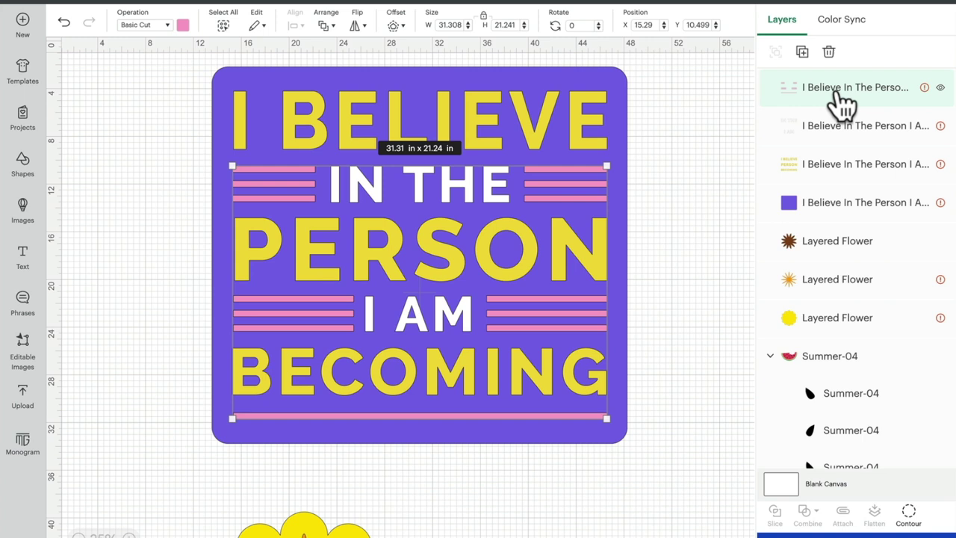
Step: Hide the pink stripes and white text layers and try selecting the yellow lettering together with the purple background
click(941, 87)
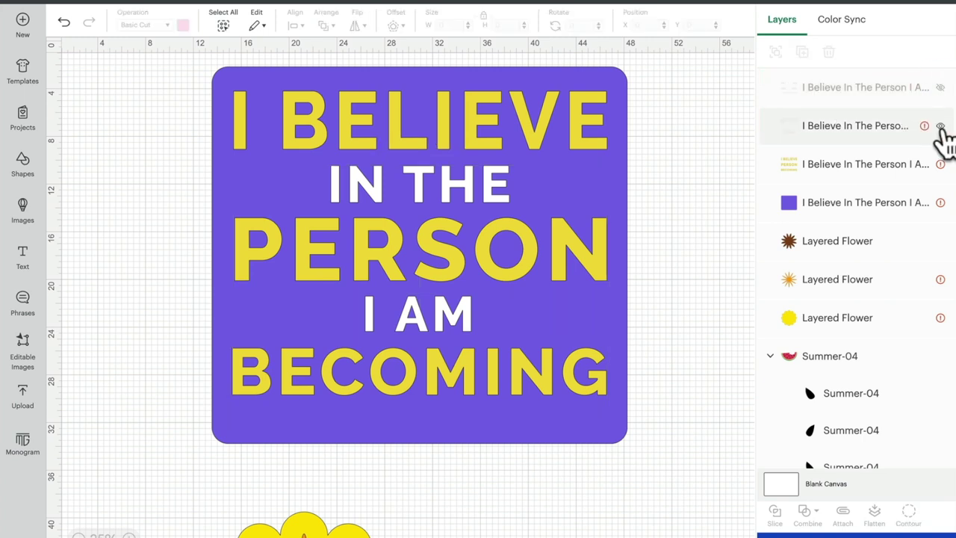
click(941, 126)
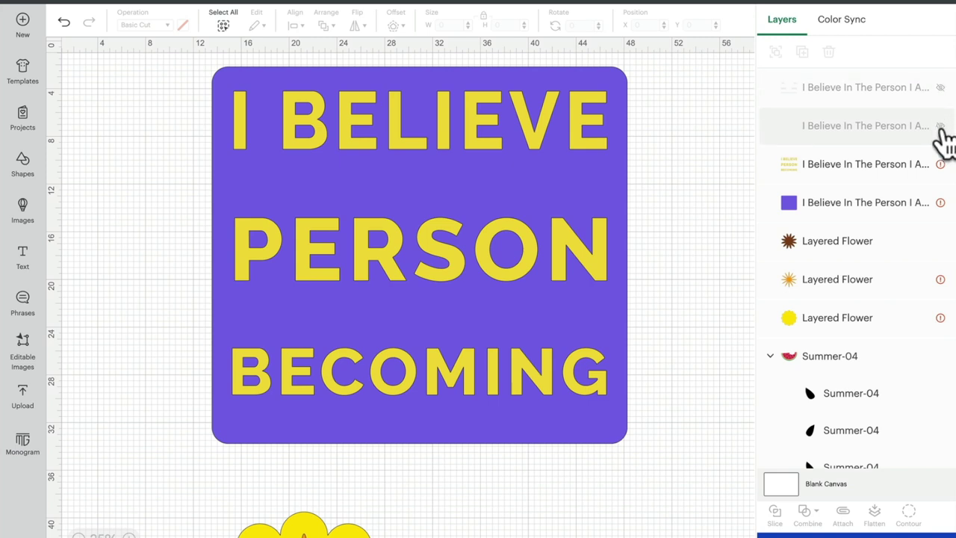
drag(135, 87, 637, 431)
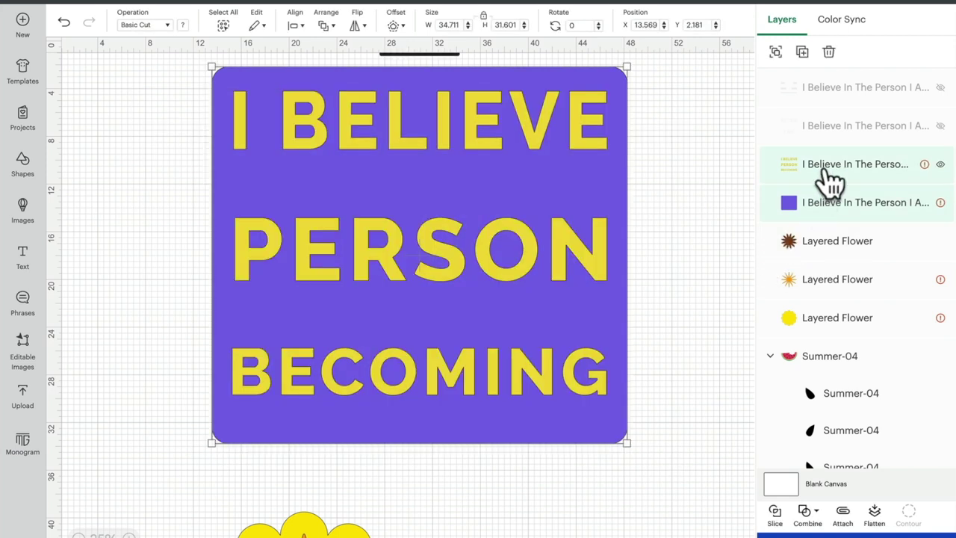
click(709, 182)
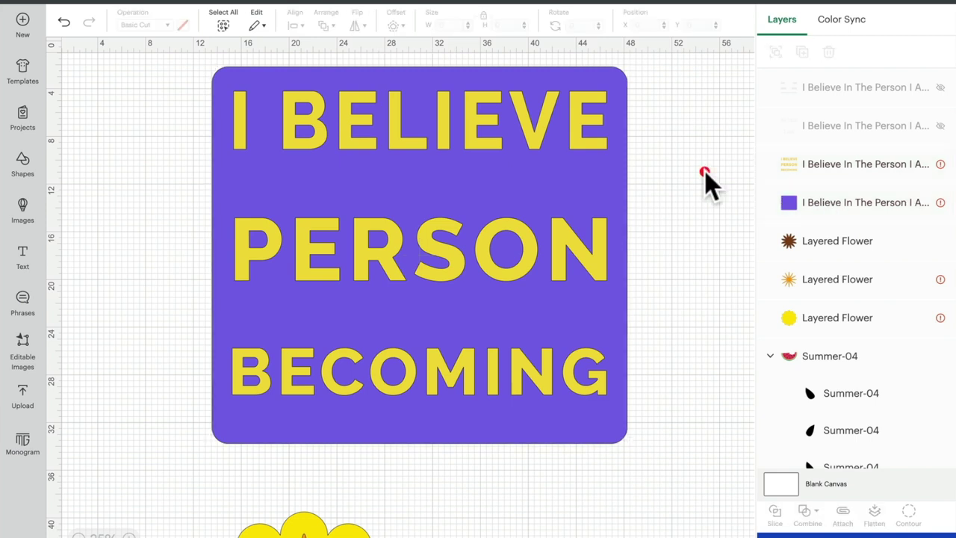
click(811, 170)
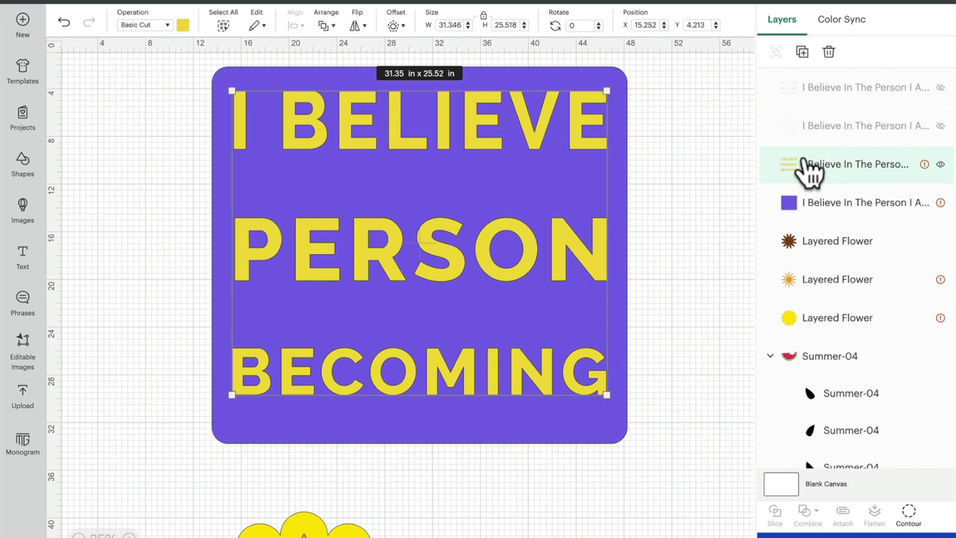
shift+click(828, 217)
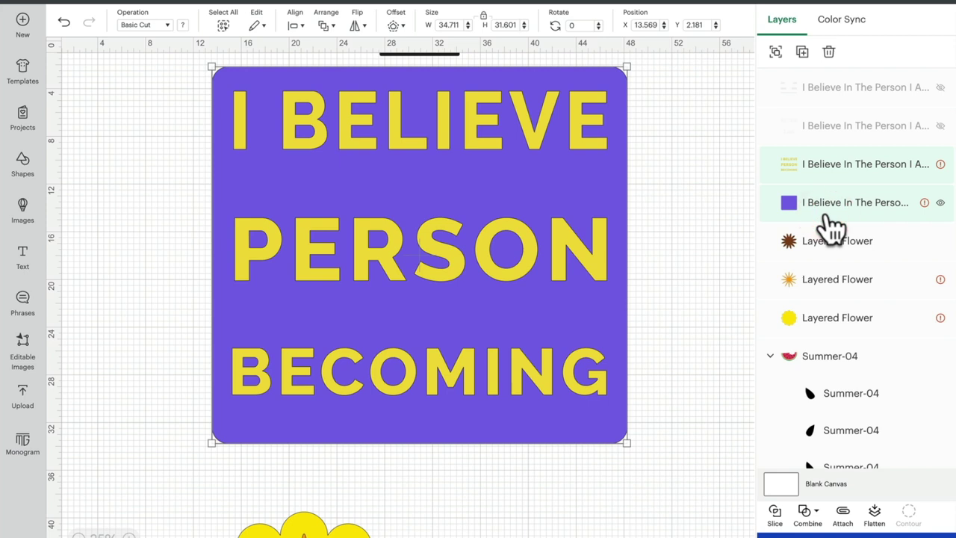
click(684, 188)
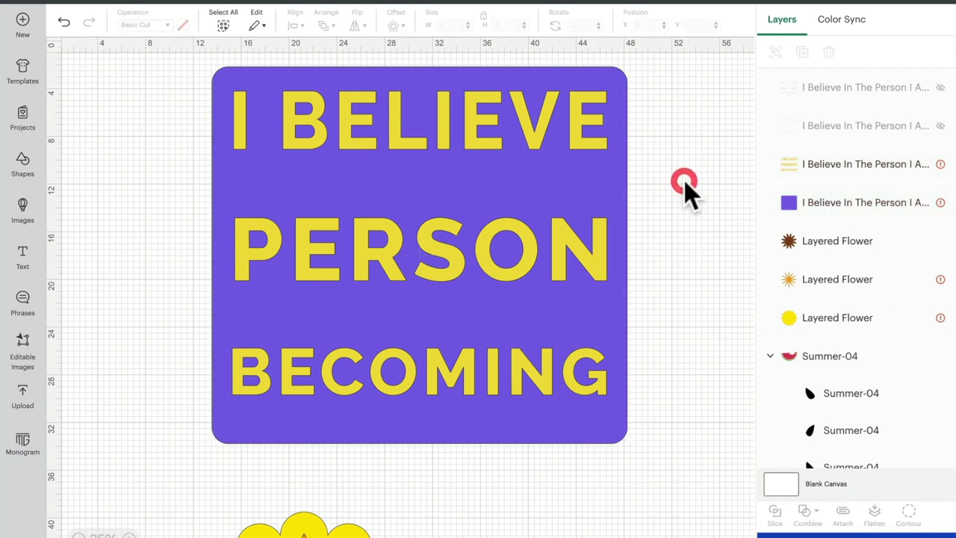
Step: Show the pink stripes and white text layers again and select the yellow lettering with the purple background
click(941, 87)
click(941, 126)
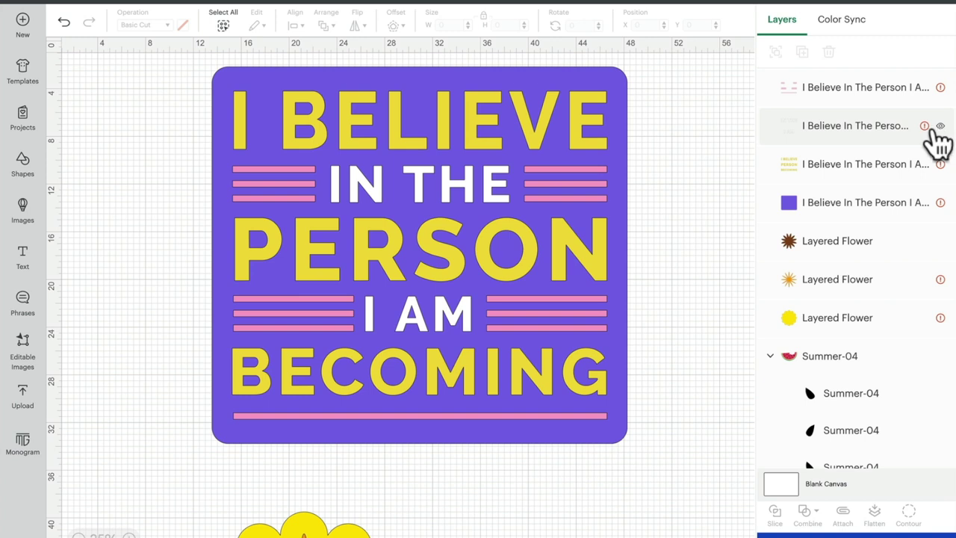
click(867, 171)
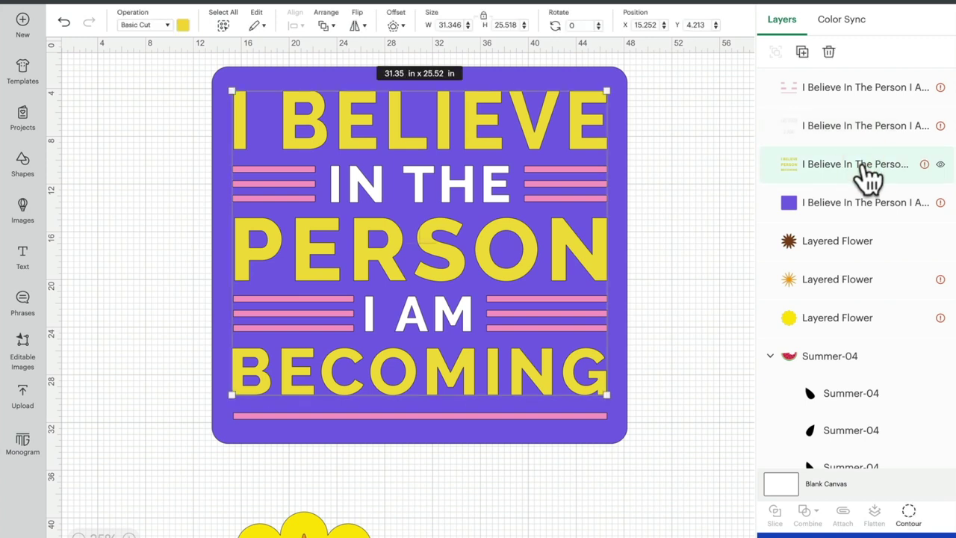
shift+click(859, 207)
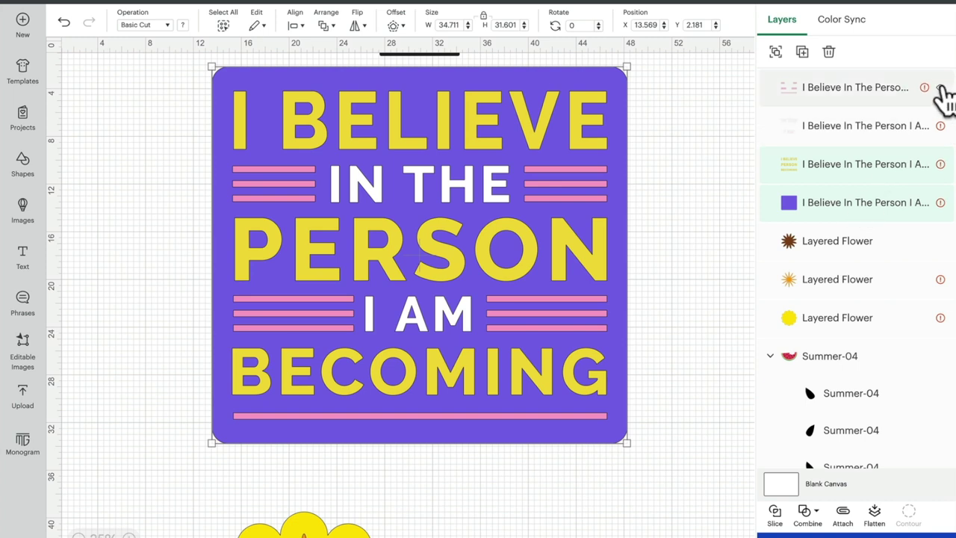
Step: Hide the pink stripes and white text layers and slice the yellow lettering out of the purple background
click(941, 87)
click(941, 126)
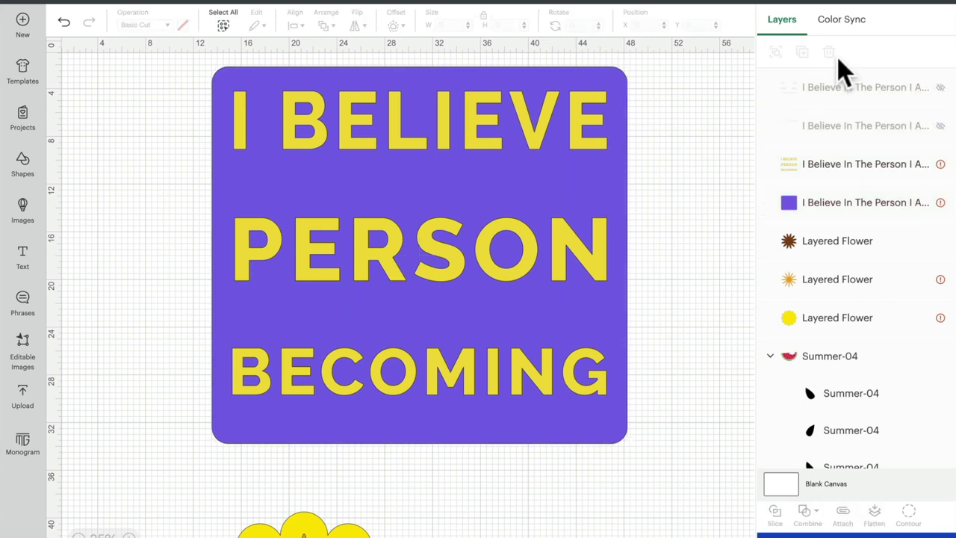
click(685, 69)
drag(685, 69, 127, 388)
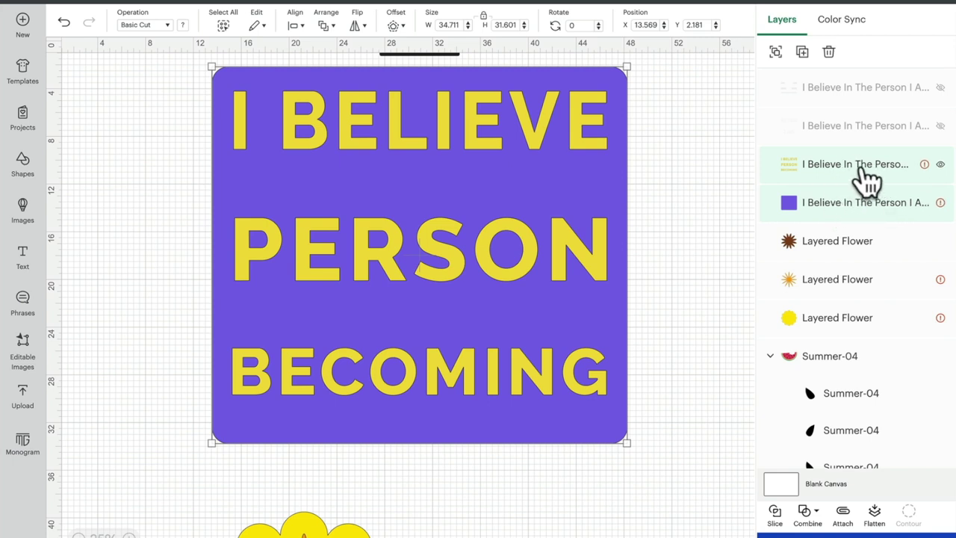
click(775, 517)
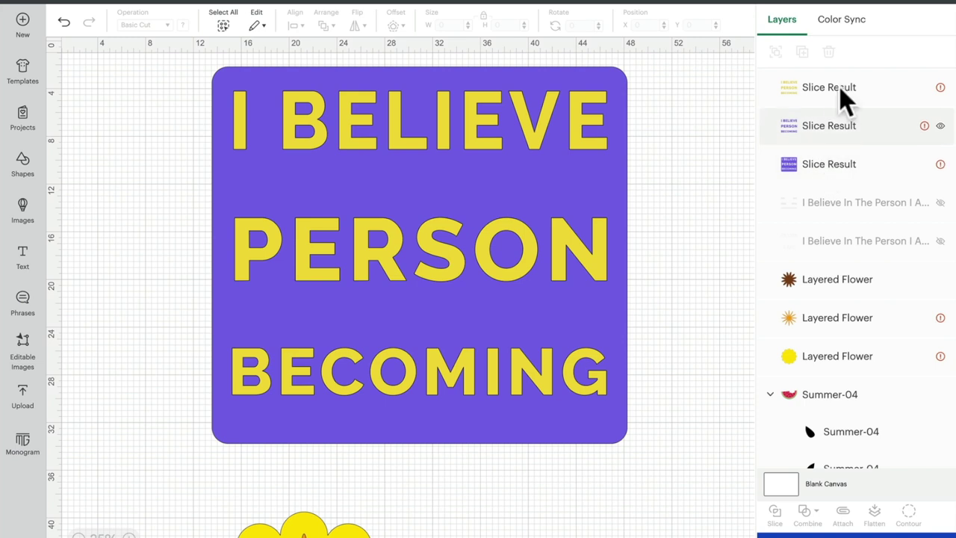
Step: Inspect the three slice results by hiding them one after another and bringing back only the yellow lettering
click(941, 87)
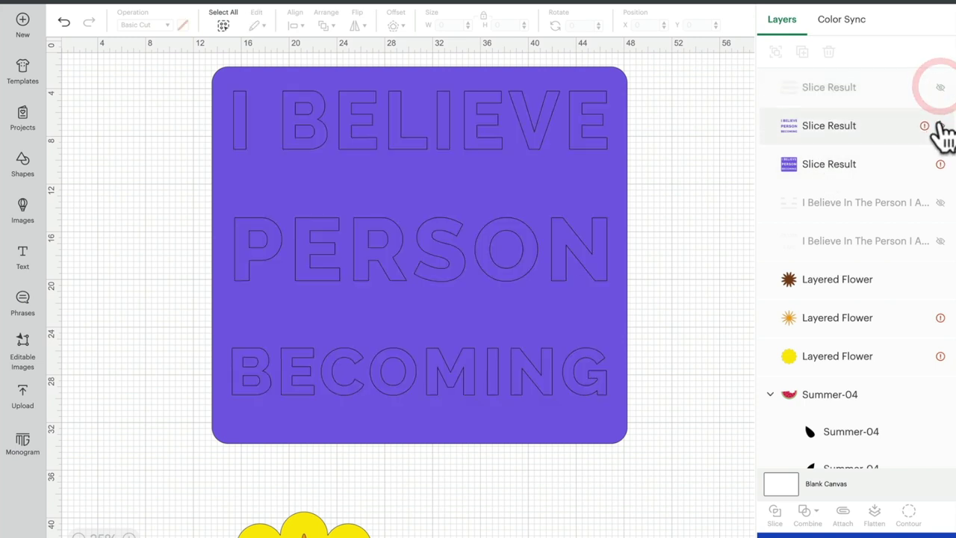
click(941, 126)
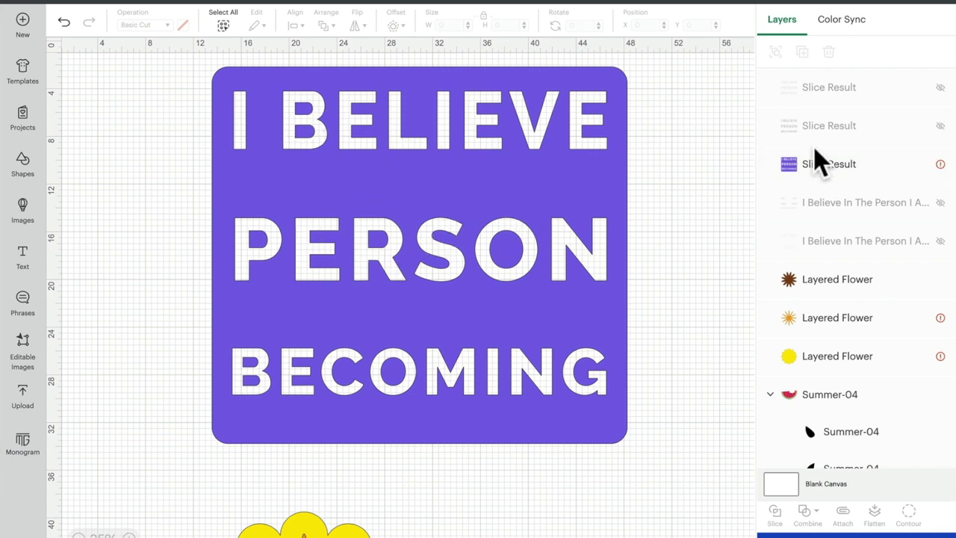
click(941, 164)
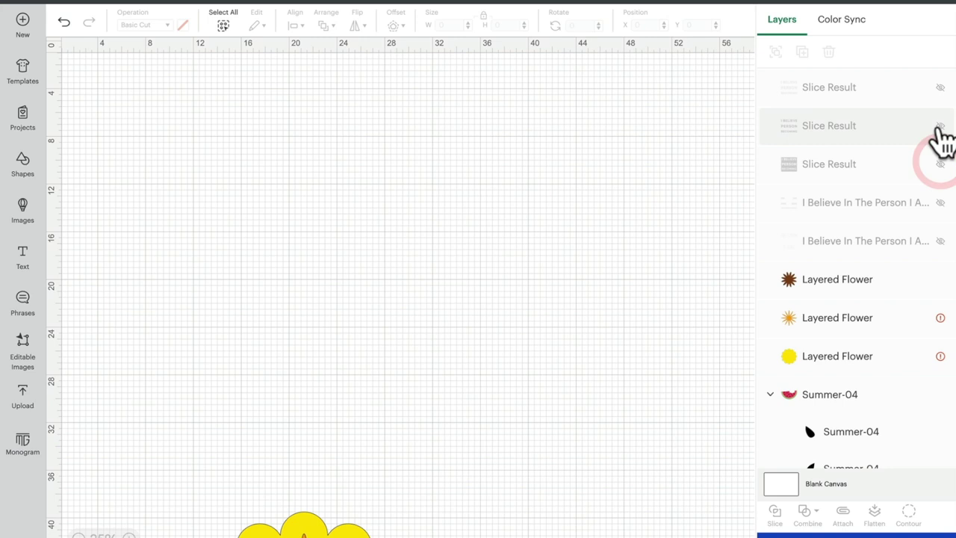
click(941, 125)
click(941, 126)
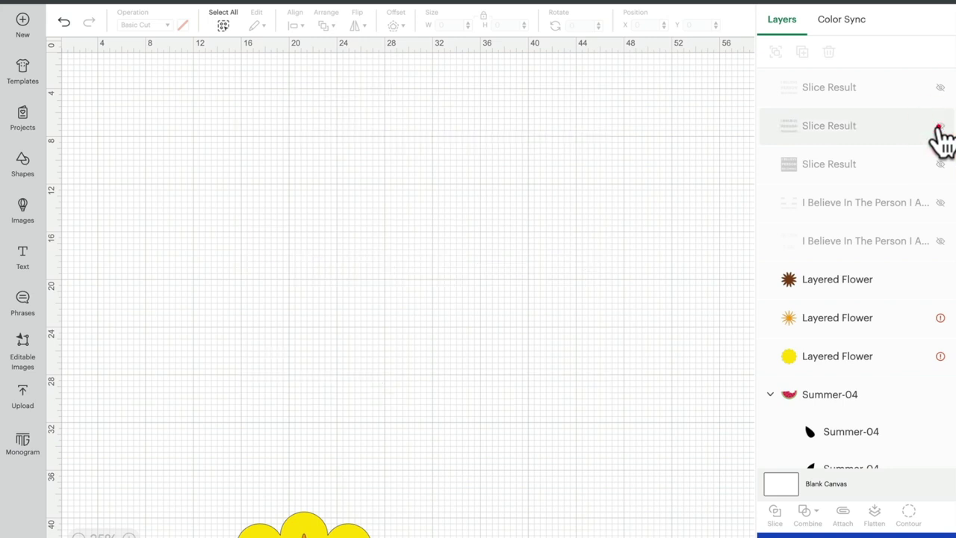
click(939, 85)
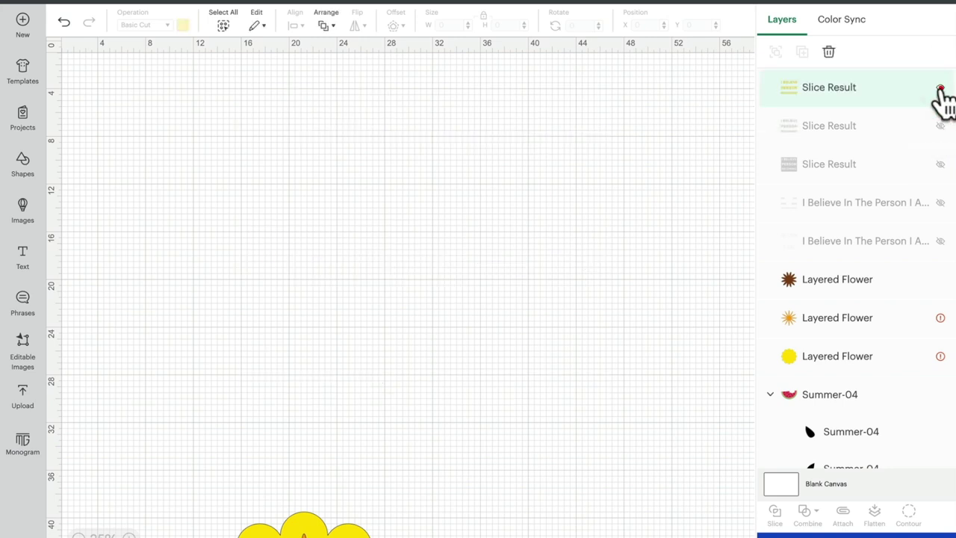
click(941, 87)
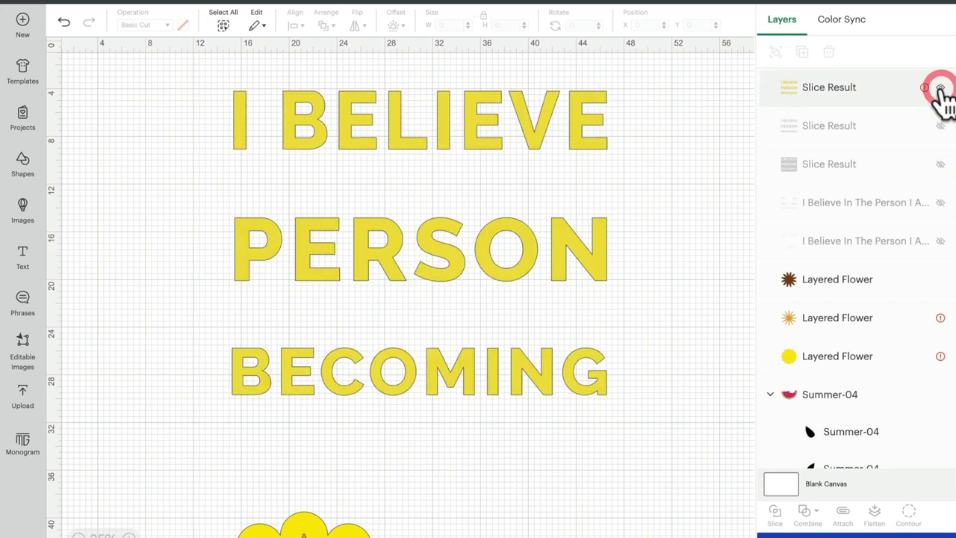
Step: Show the cut-out purple background and toggle it and the yellow lettering on and off to examine the cut-outs
click(941, 165)
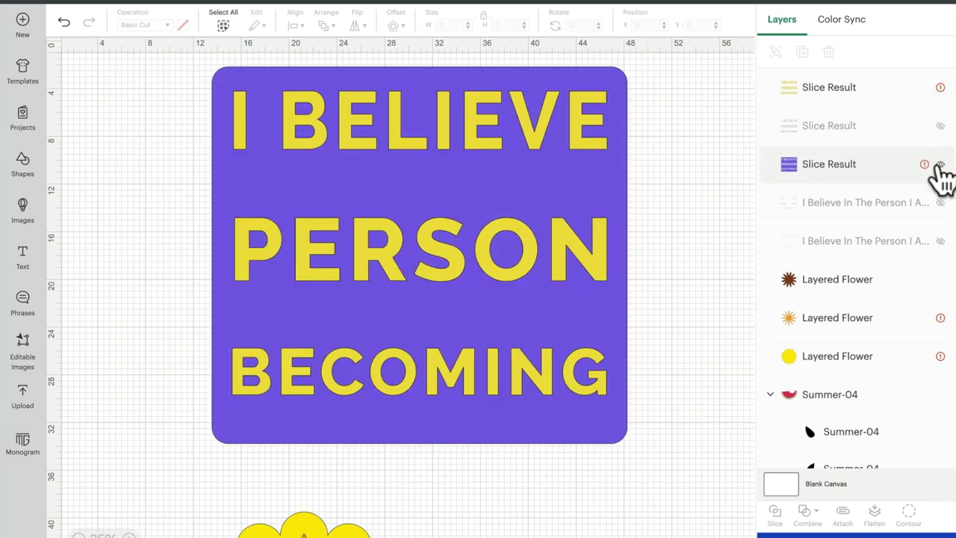
click(941, 165)
click(940, 164)
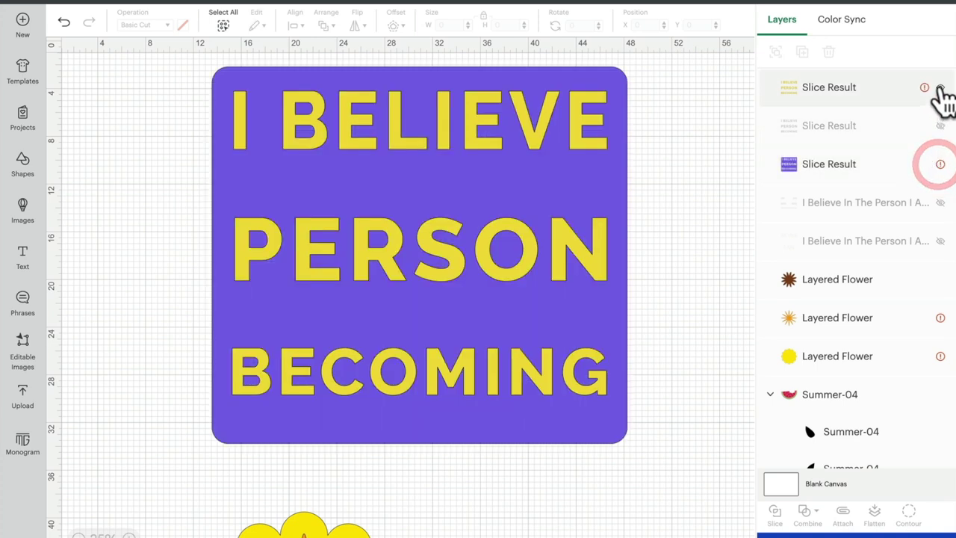
click(941, 86)
click(941, 86)
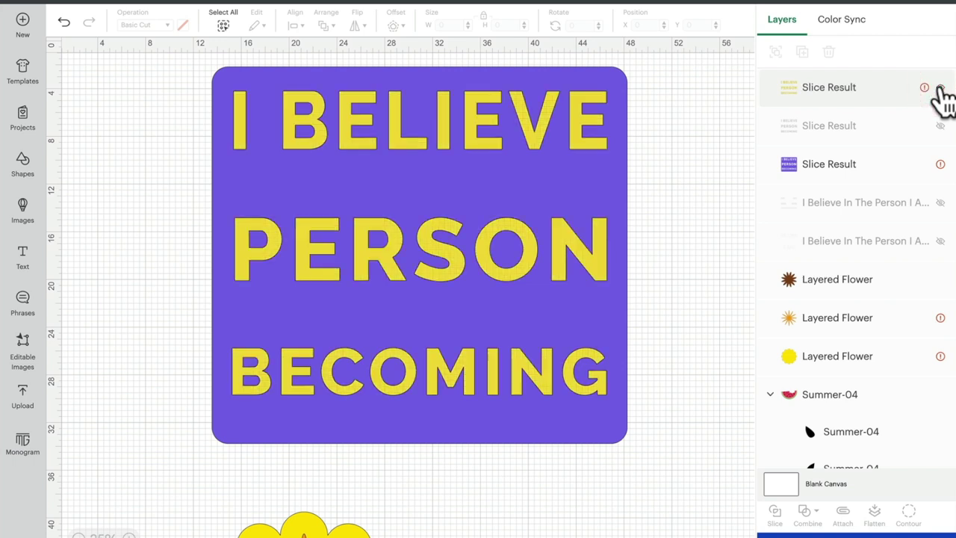
click(940, 88)
click(941, 87)
click(941, 88)
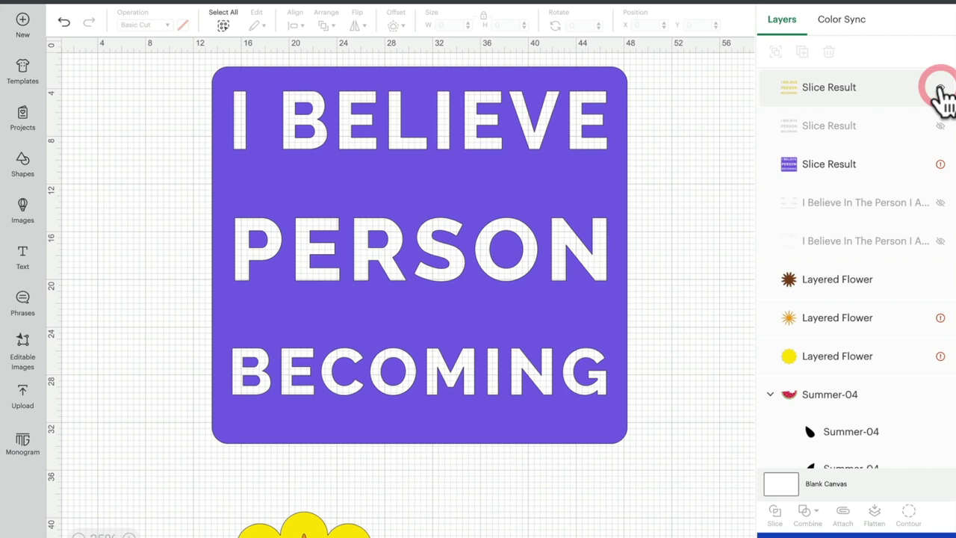
click(941, 87)
click(940, 87)
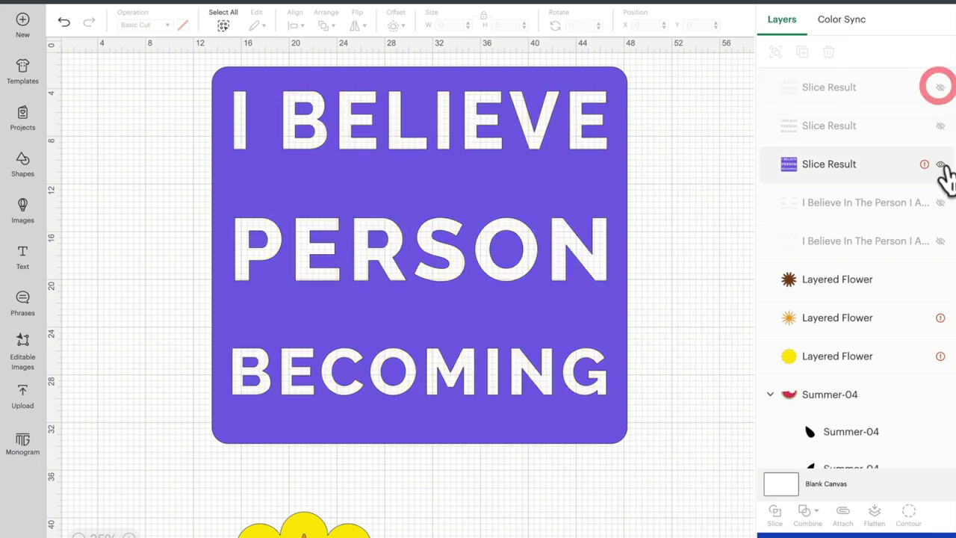
Step: Isolate and delete the leftover purple lettering slice, and show the yellow lettering and the cut-out purple background again
click(940, 164)
click(940, 126)
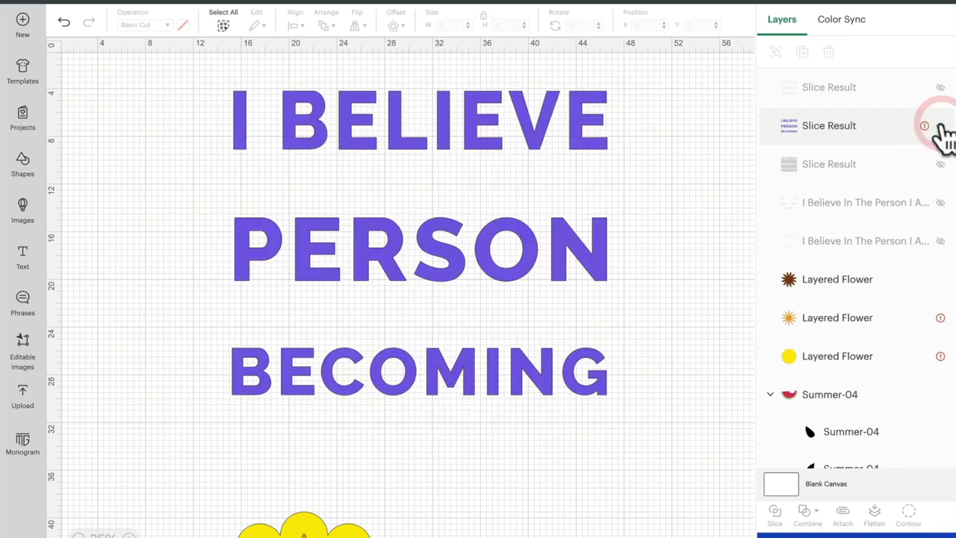
click(886, 125)
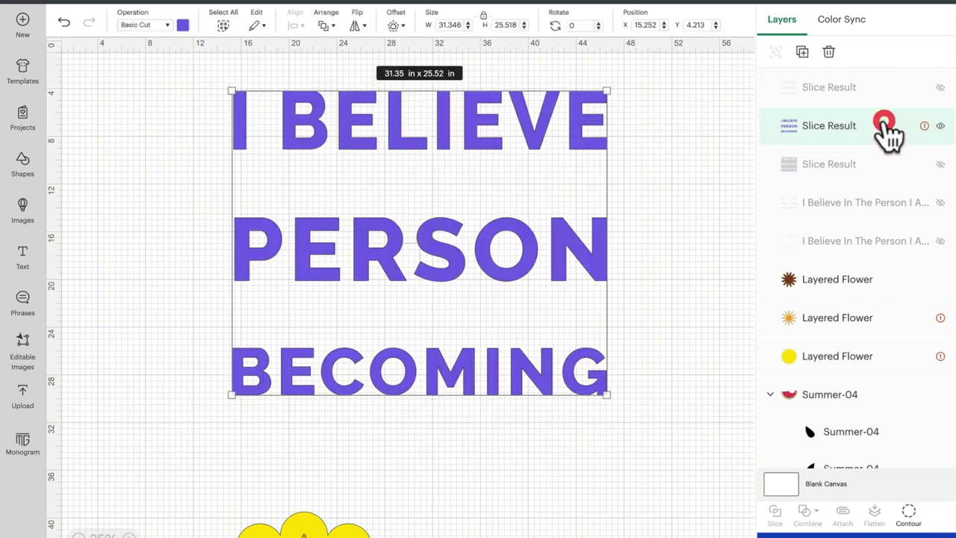
click(828, 51)
click(941, 88)
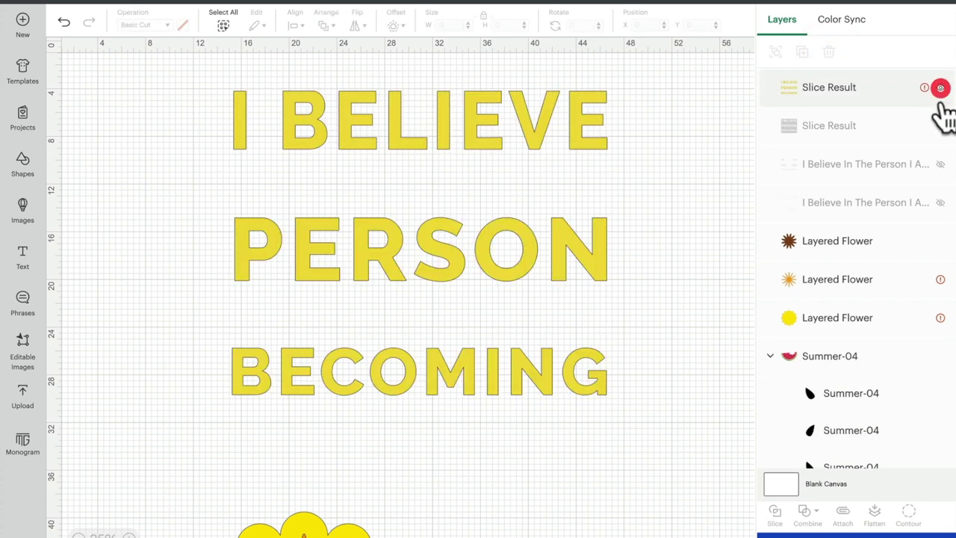
click(940, 125)
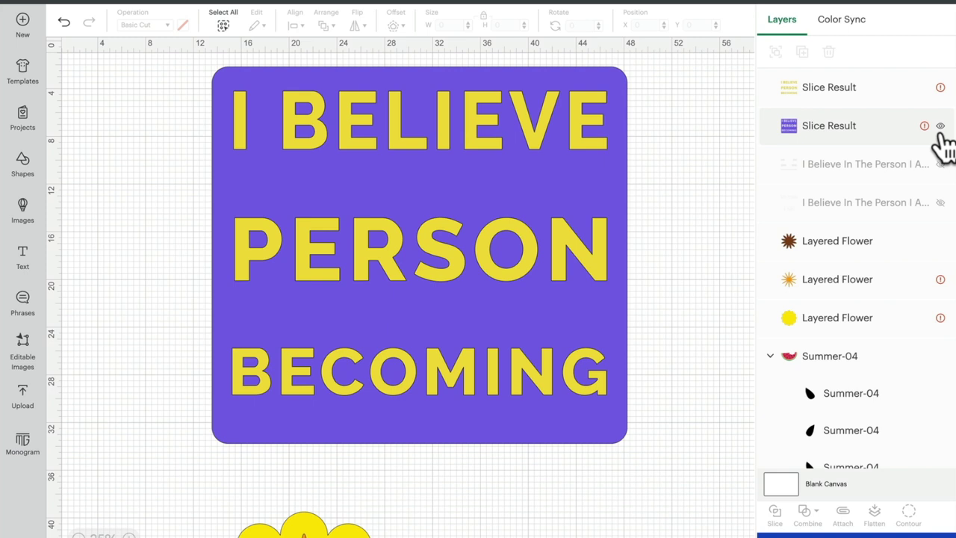
Step: Check the two remaining slice pieces by toggling the visibility of the purple background and the yellow lettering
click(941, 126)
click(941, 126)
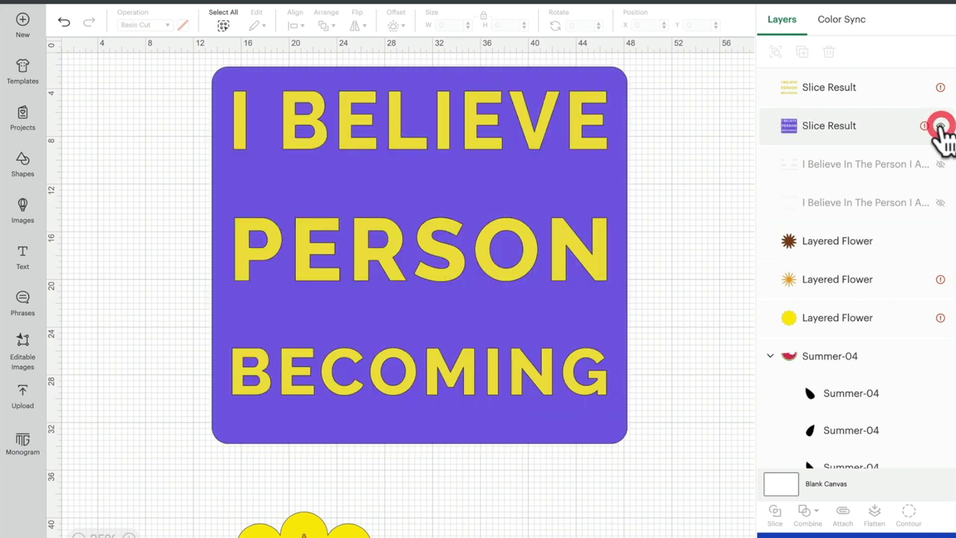
click(940, 87)
click(940, 86)
click(940, 87)
click(941, 87)
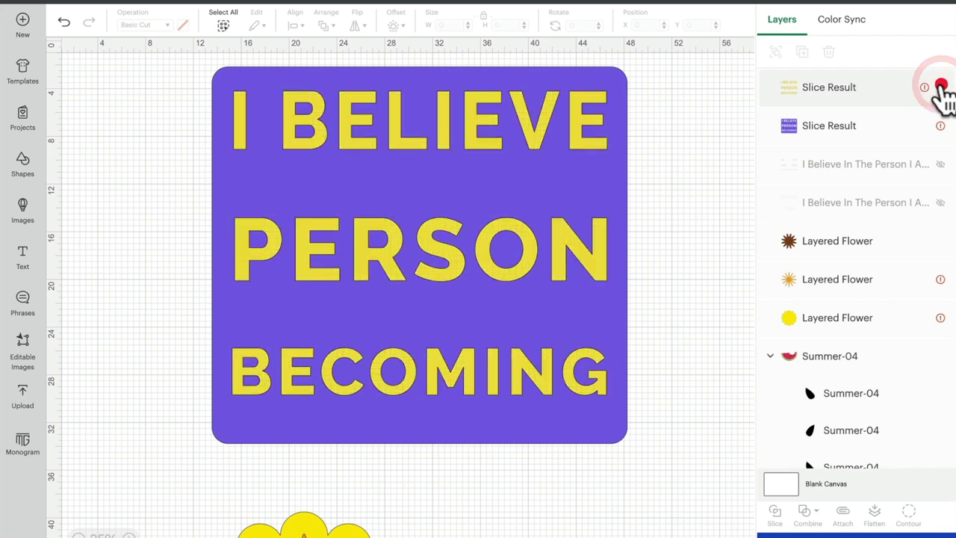
Step: Show the hidden pink stripes layer and bring it to the front of the design
click(940, 165)
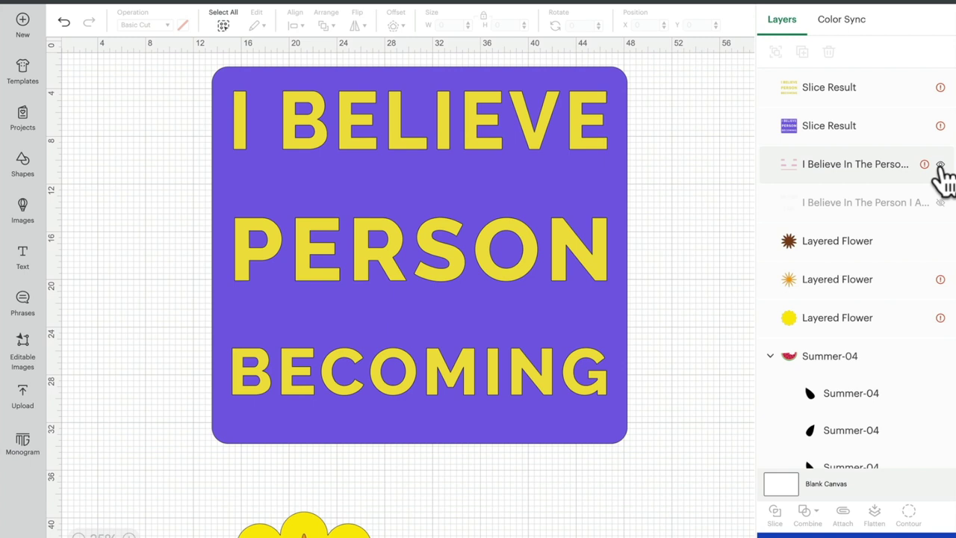
click(852, 163)
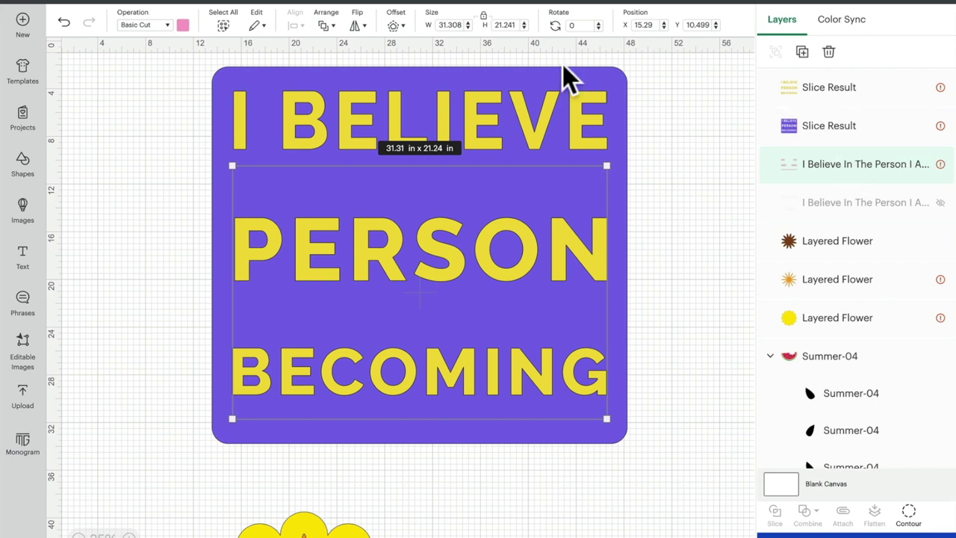
click(327, 29)
click(341, 42)
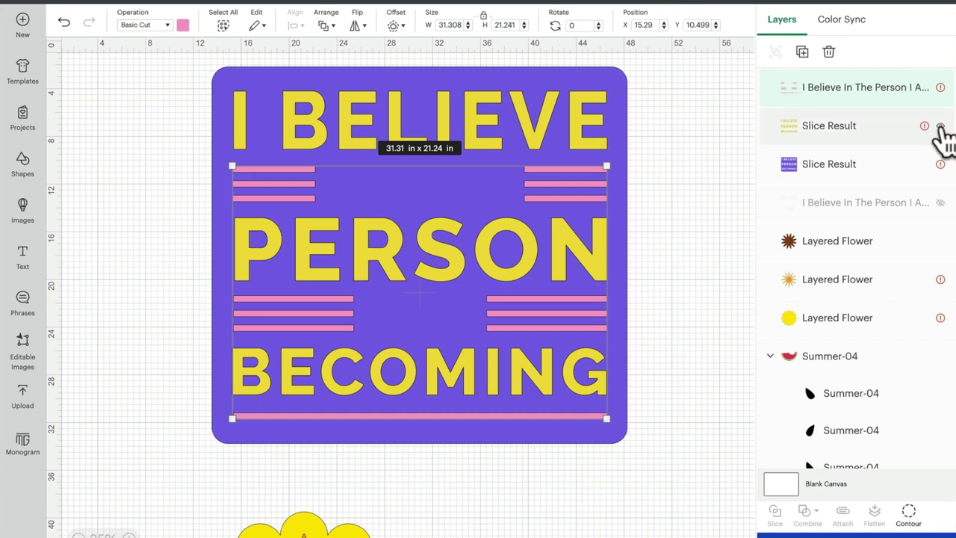
Step: Hide the yellow lettering and slice the pink stripes out of the purple background
click(940, 127)
click(941, 127)
click(940, 127)
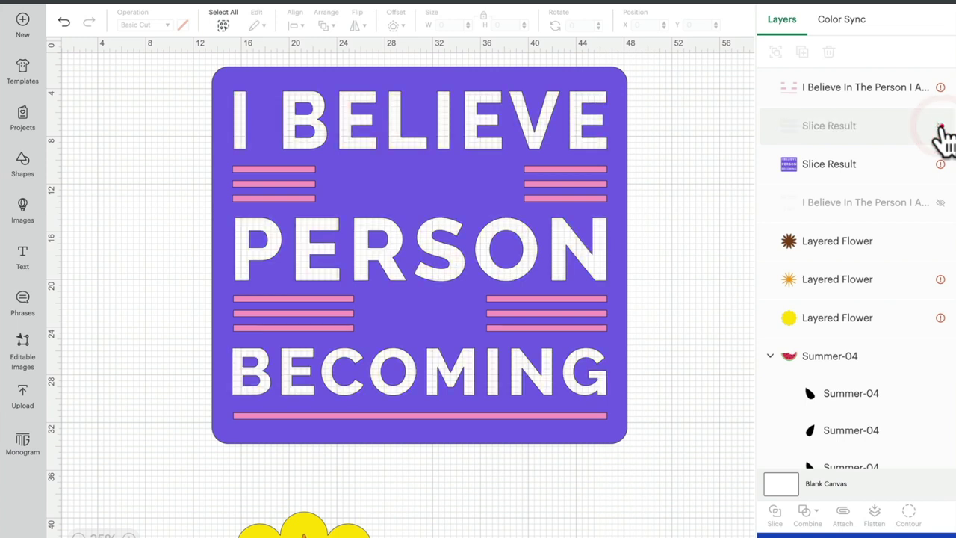
drag(102, 75, 672, 419)
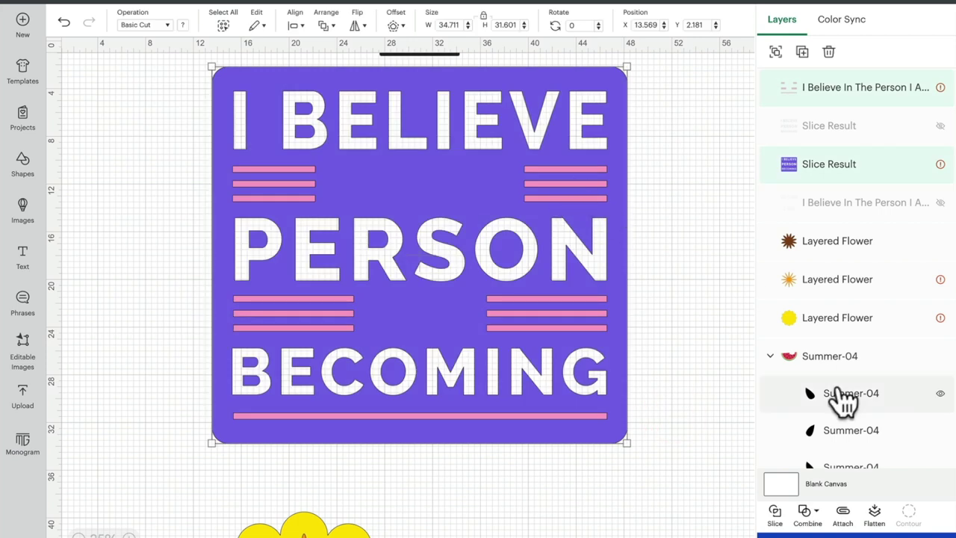
click(776, 511)
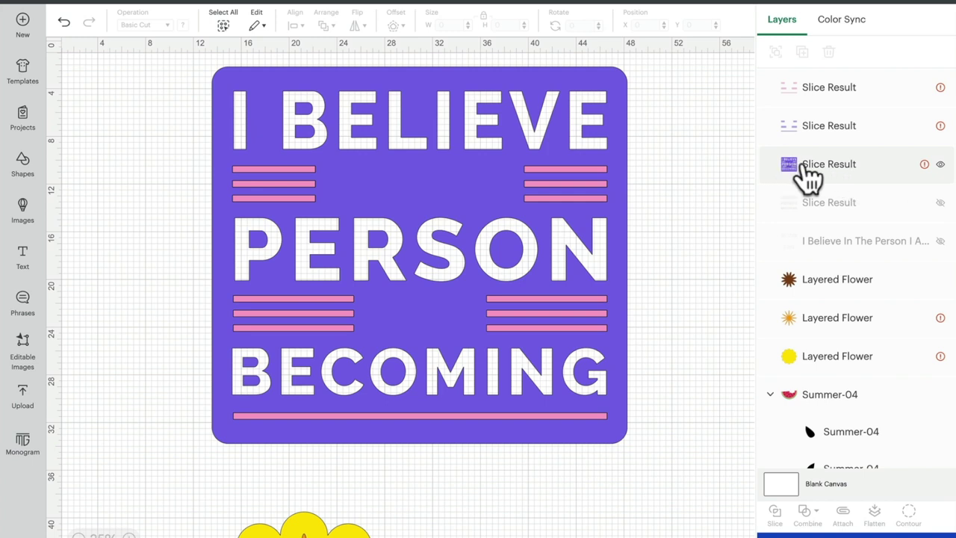
Step: Inspect the stripe slice results by hiding the purple background and toggling the pink stripes on and off
click(942, 165)
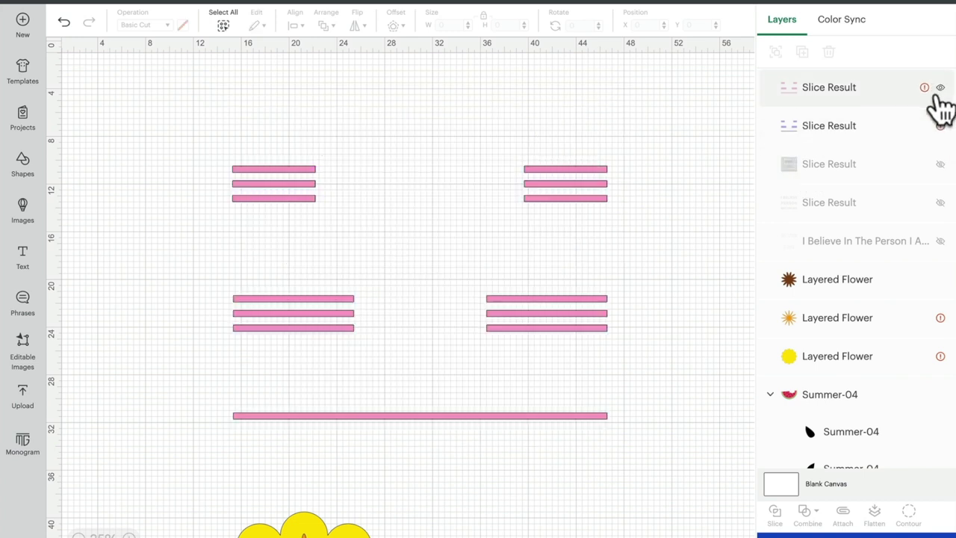
click(941, 88)
click(941, 88)
click(940, 88)
click(941, 88)
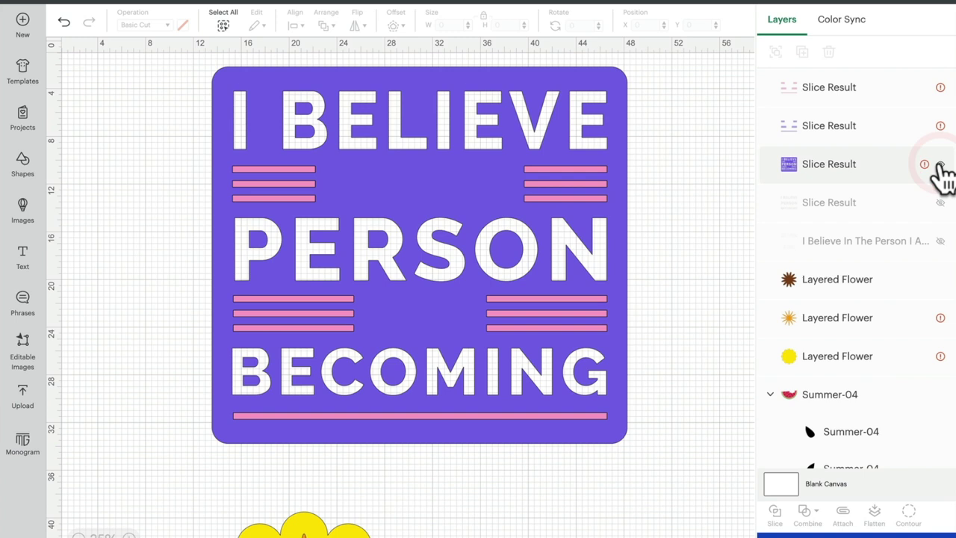
Step: Delete the leftover purple stripes slice and check the pink stripes and purple background by toggling their visibility
click(860, 125)
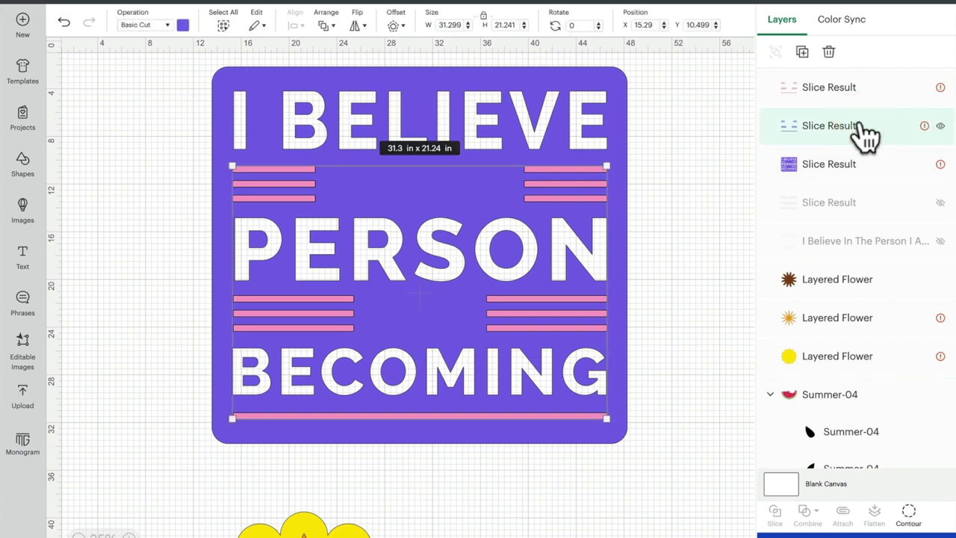
click(829, 52)
click(941, 87)
click(941, 87)
click(941, 125)
click(940, 125)
Step: Toggle the yellow lettering against its cut-outs and leave it showing
click(940, 164)
click(941, 165)
click(940, 164)
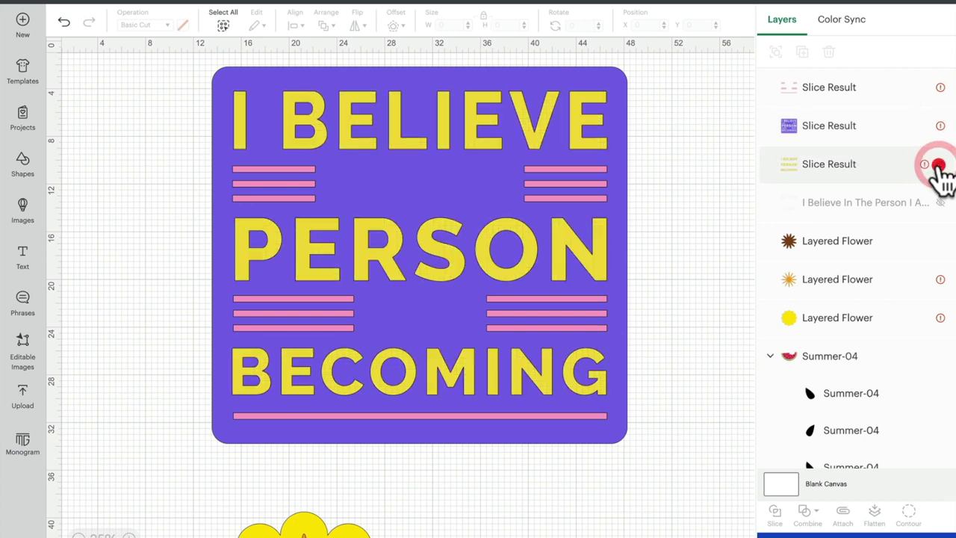
Step: Show the hidden white IN THE / I AM lettering layer and bring it to the front
click(941, 203)
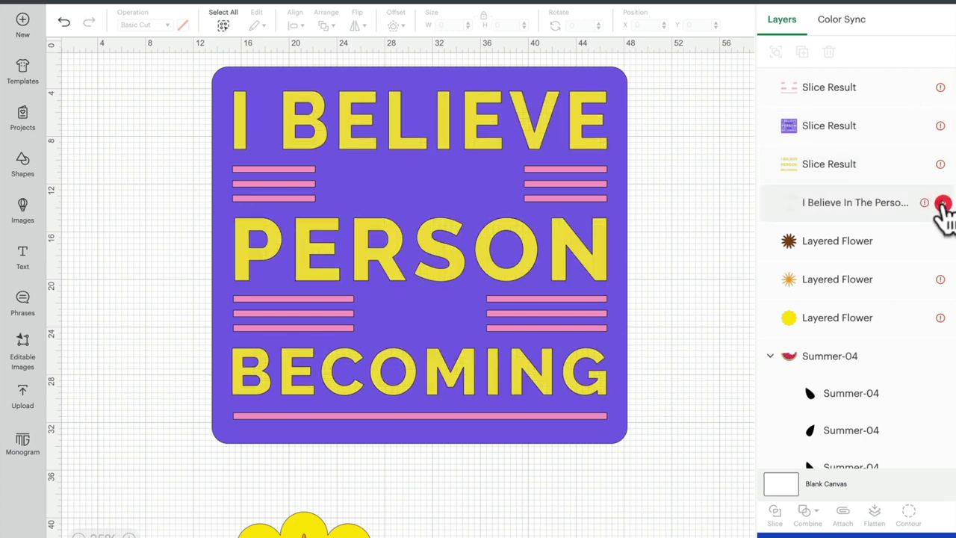
click(850, 215)
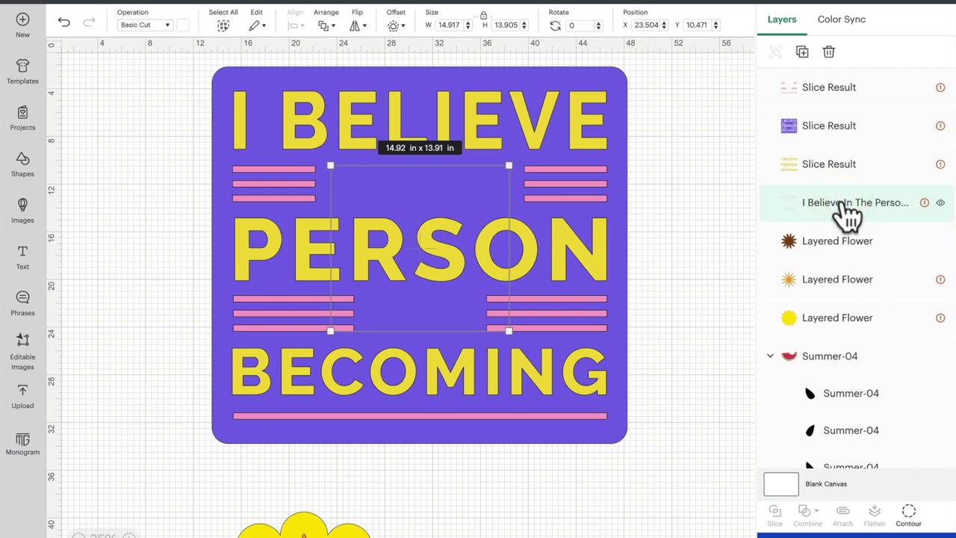
click(323, 24)
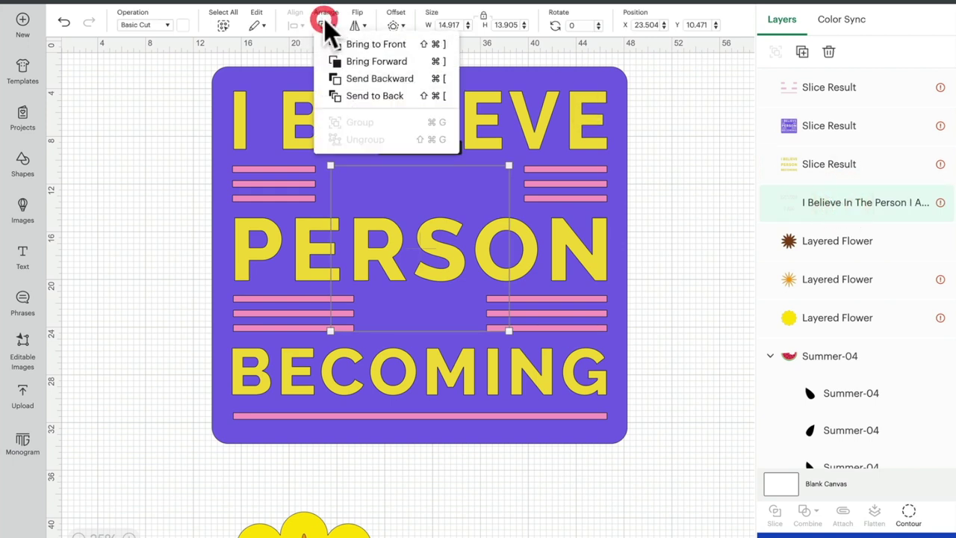
click(336, 44)
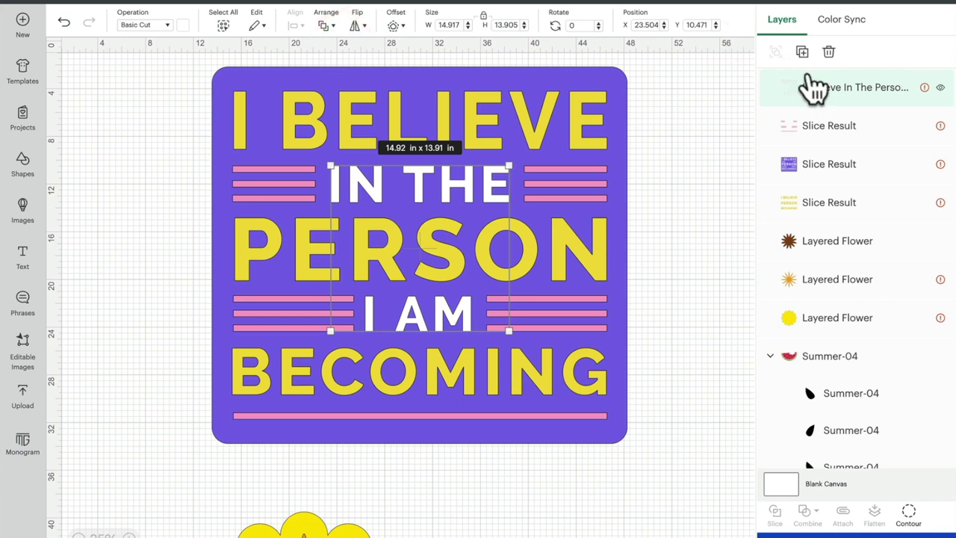
Step: Hide the pink stripes and yellow lettering, and slice the white lettering out of the purple background
click(828, 169)
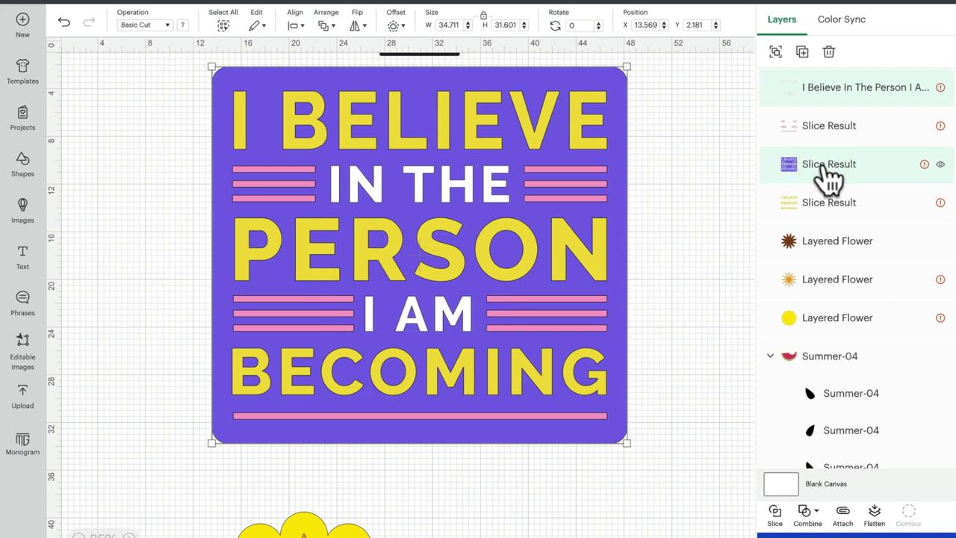
click(940, 126)
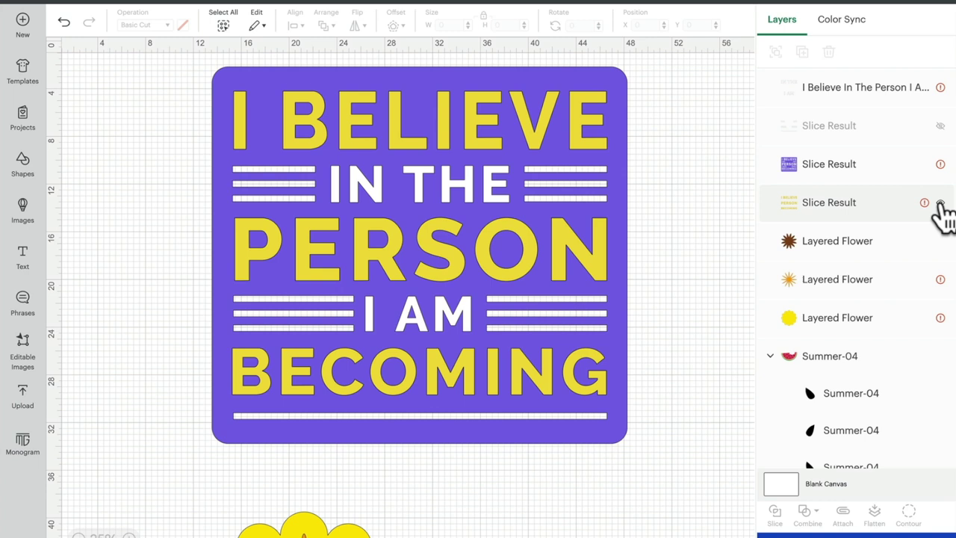
click(940, 202)
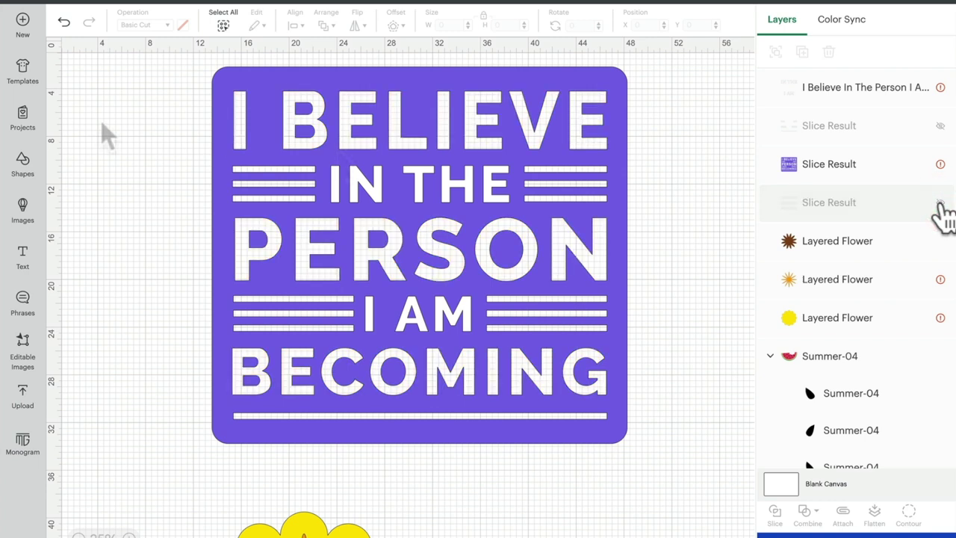
drag(131, 77, 680, 411)
click(776, 514)
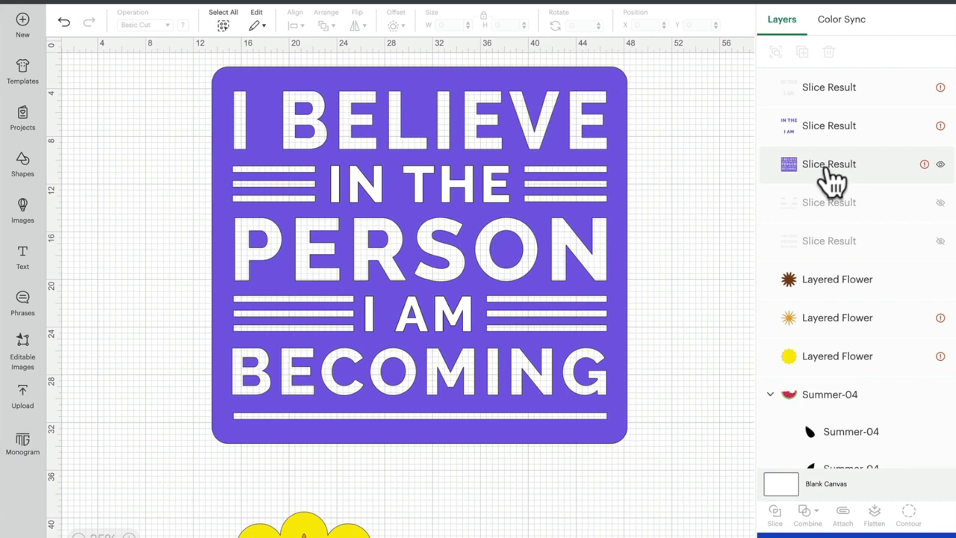
Step: Isolate the leftover purple IN THE / I AM slice by hiding the background and white lettering, and delete it
click(941, 164)
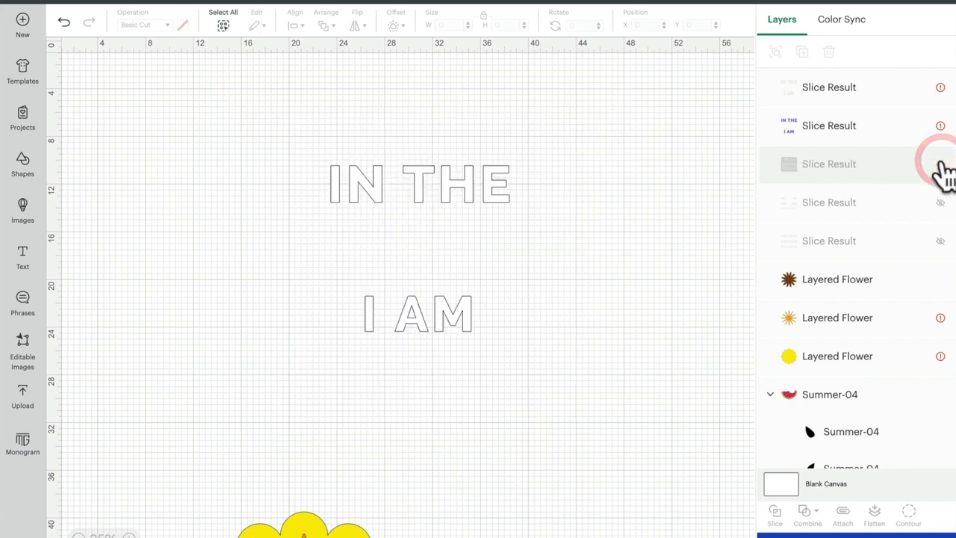
click(941, 88)
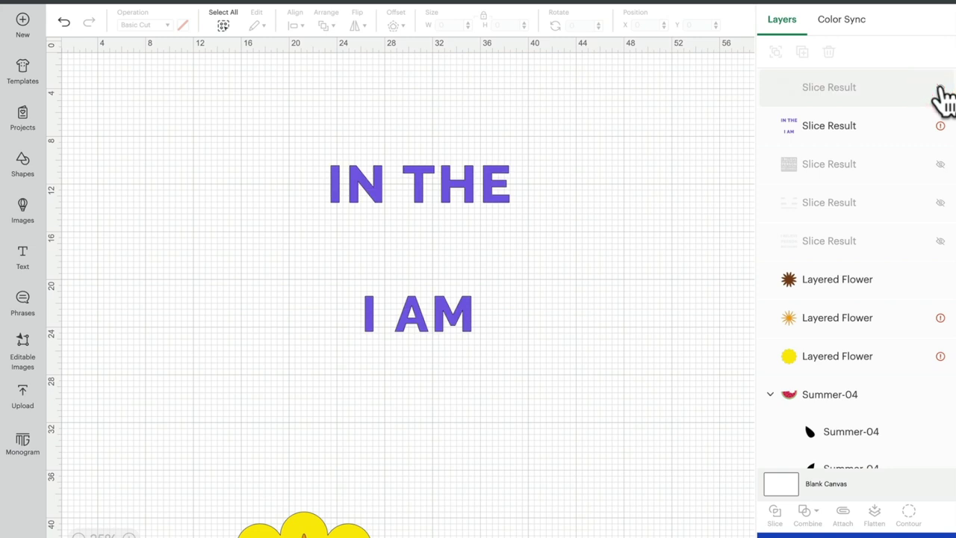
click(843, 126)
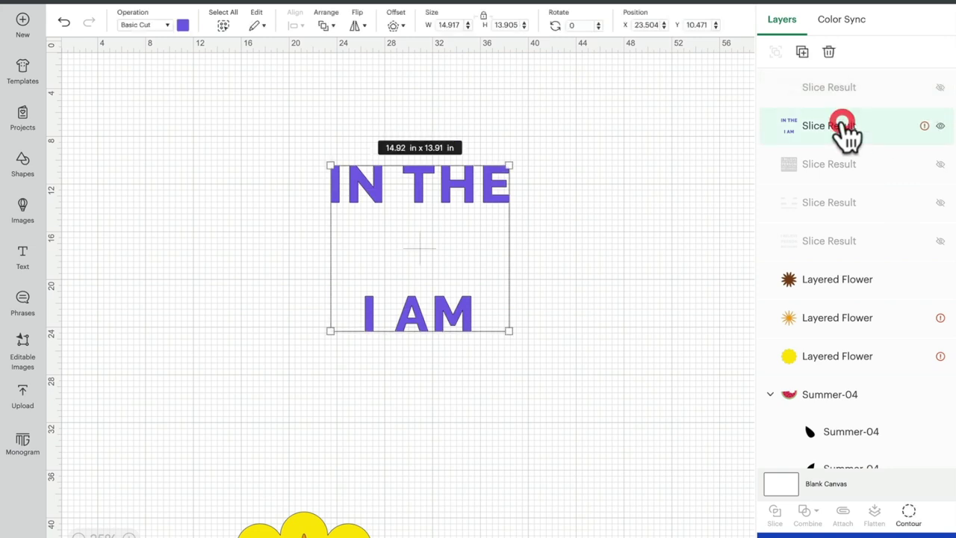
click(828, 52)
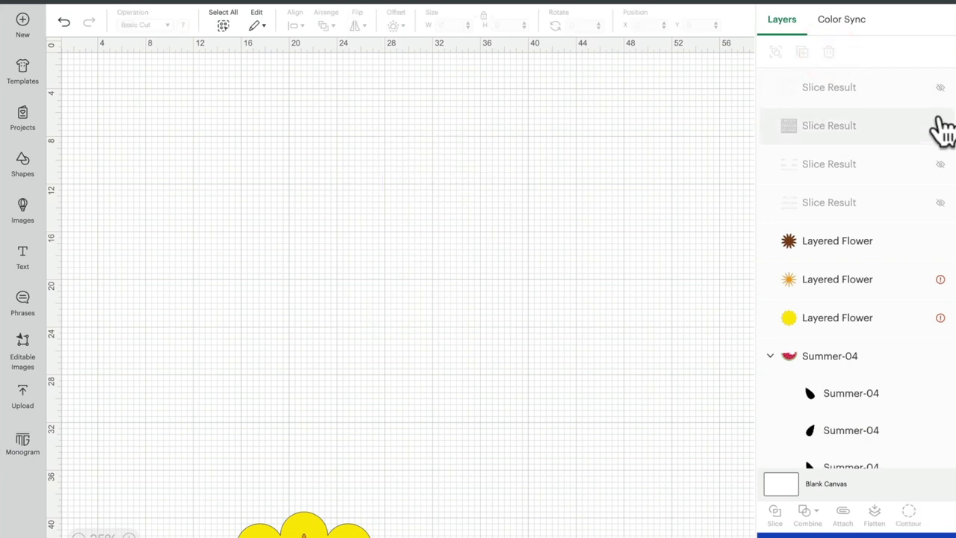
Step: Show the cut-out purple background and toggle the pink stripes on it, leaving them showing
click(941, 126)
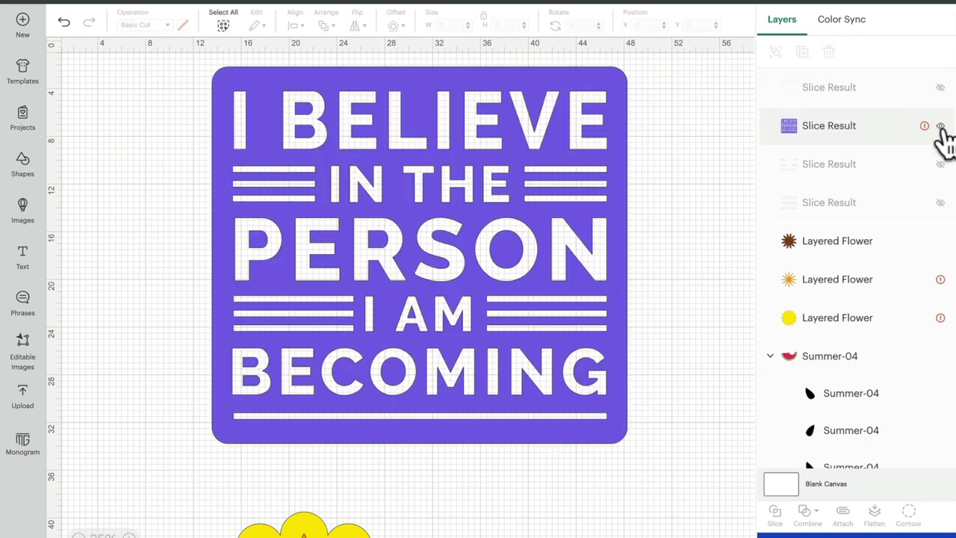
click(941, 164)
click(941, 164)
click(941, 164)
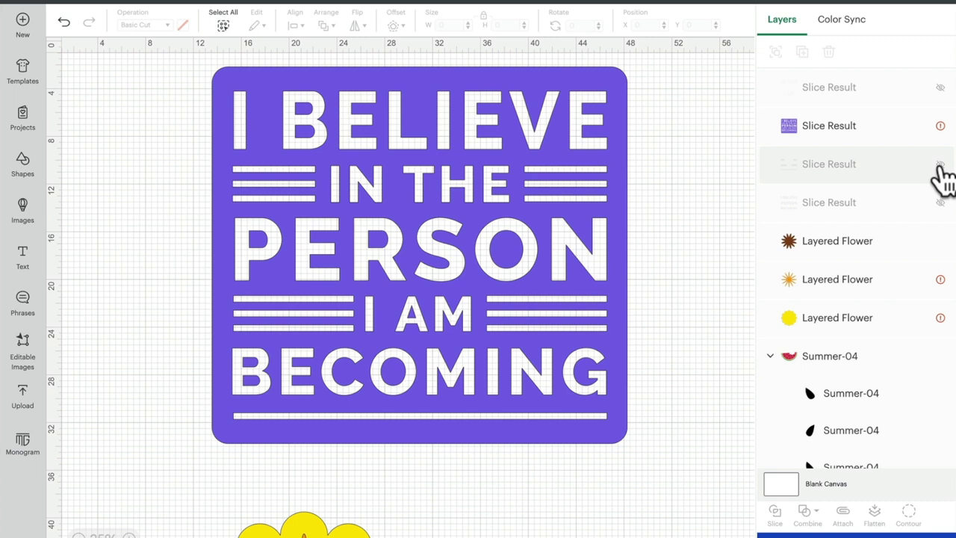
click(940, 164)
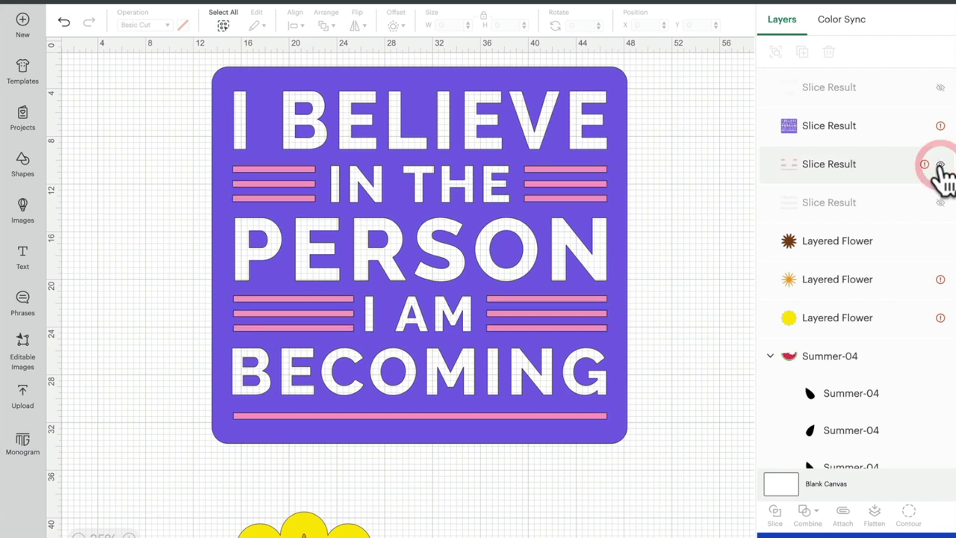
Step: Show the yellow lettering and the white lettering again to complete the sliced design
click(941, 203)
click(941, 87)
click(941, 88)
click(941, 87)
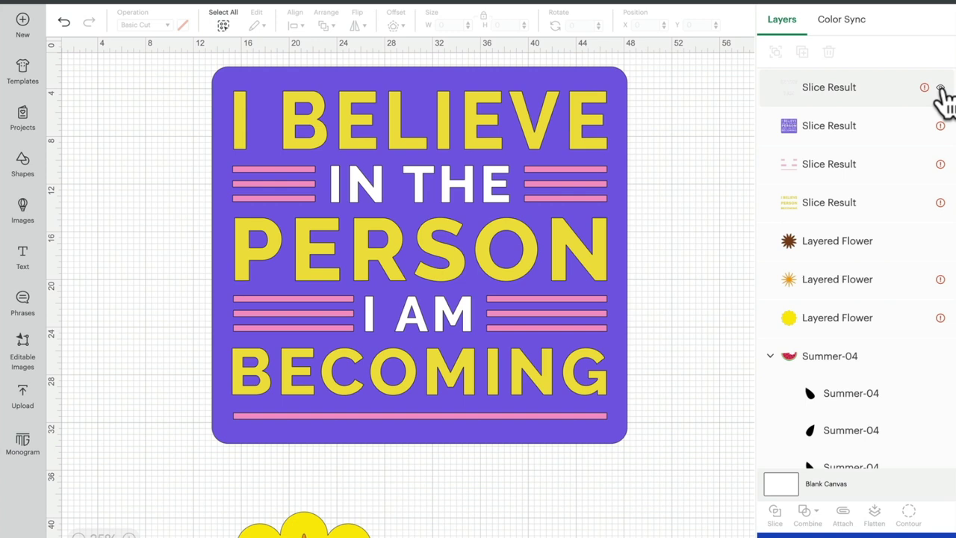
click(704, 245)
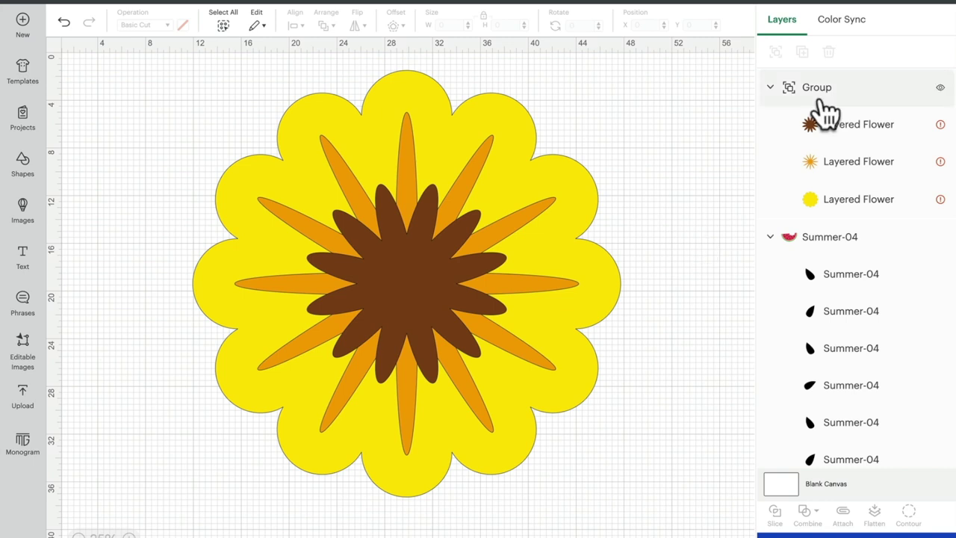
Step: Ungroup the layered flower and examine its brown and orange layers by toggling each one's visibility
click(818, 88)
click(777, 54)
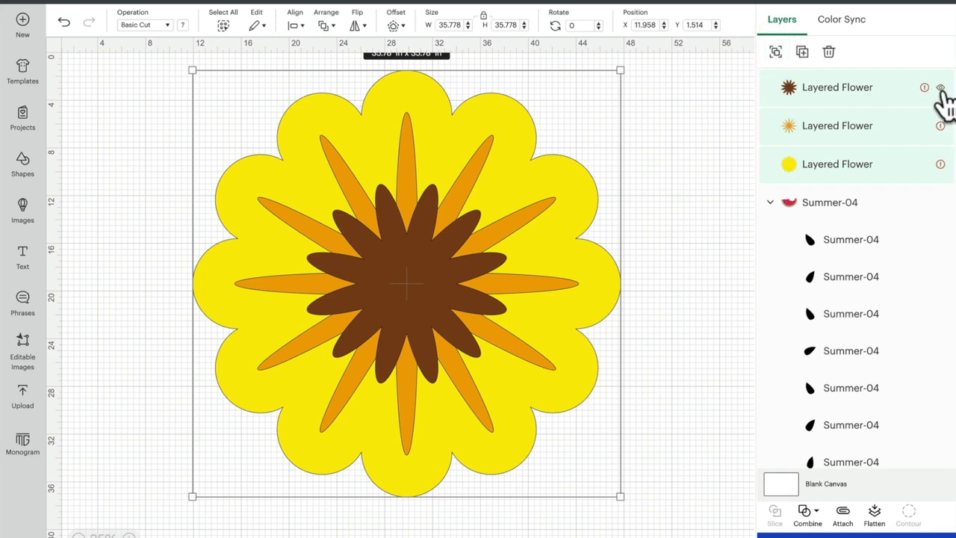
click(941, 88)
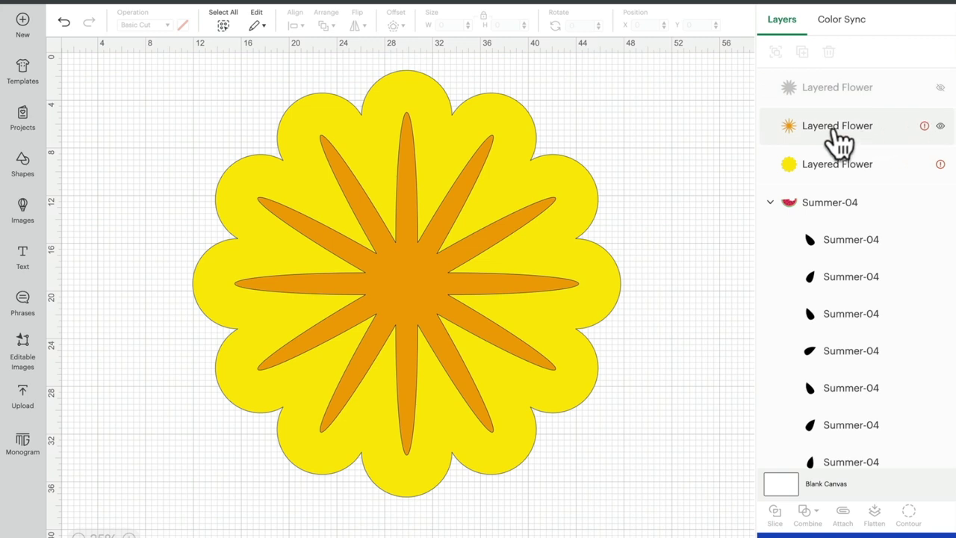
click(940, 87)
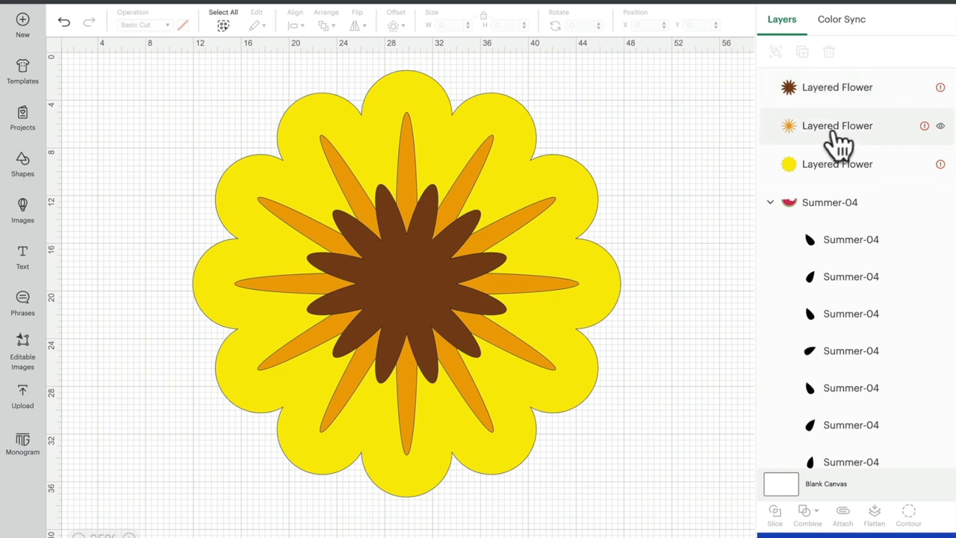
click(939, 126)
click(940, 126)
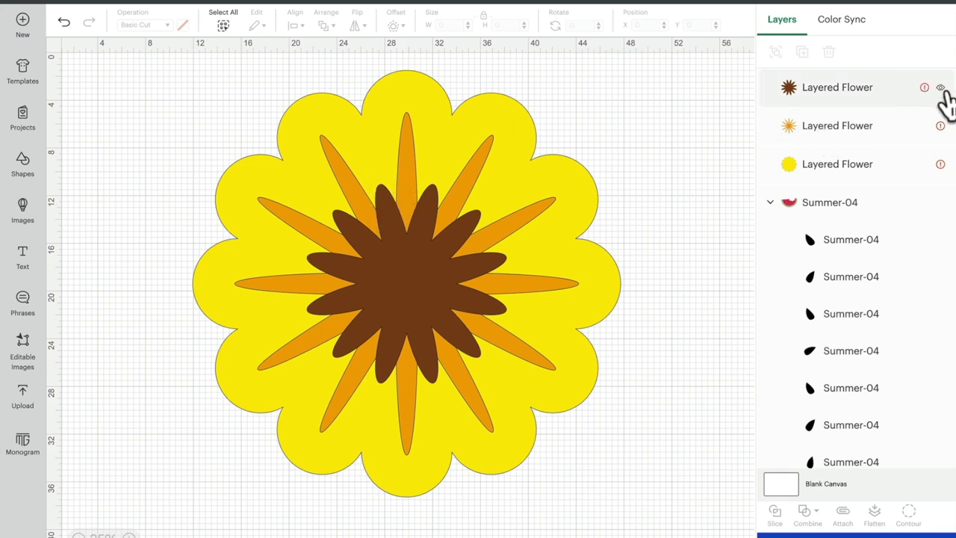
Step: Hide the brown flower layer and slice the orange layer out of the yellow flower base
click(941, 89)
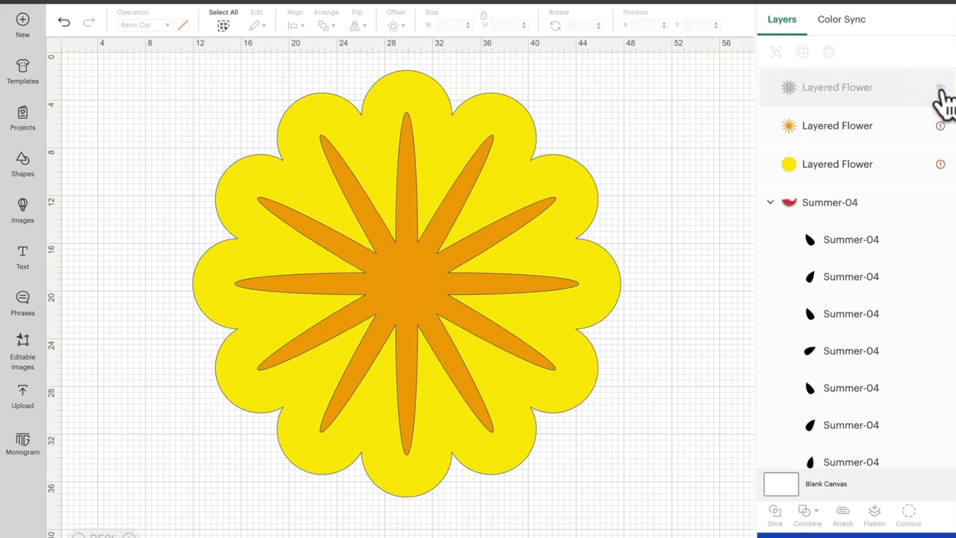
click(671, 75)
drag(673, 75, 148, 461)
click(775, 513)
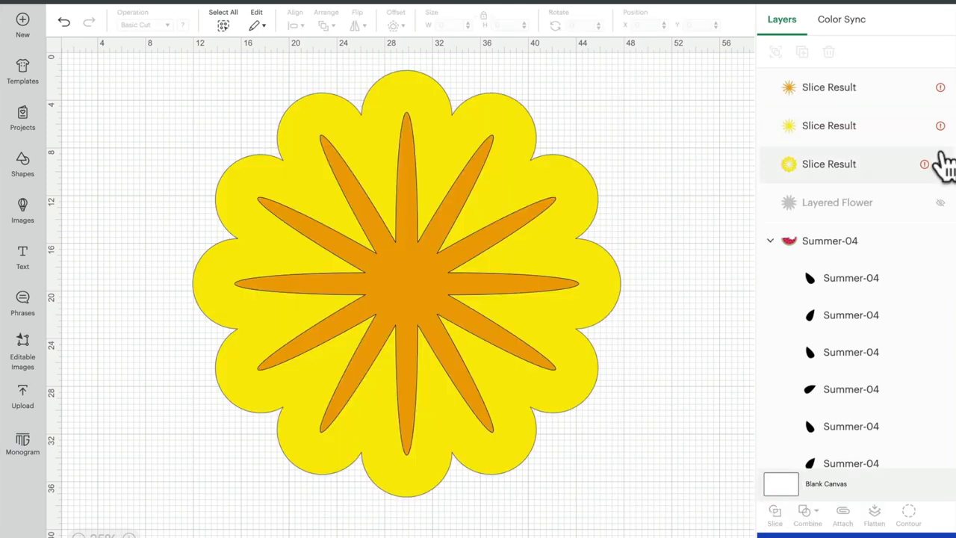
Step: Examine the orange layer, the sliced-out yellow starburst and the cut-out yellow base by hiding and showing each one
click(940, 87)
click(941, 125)
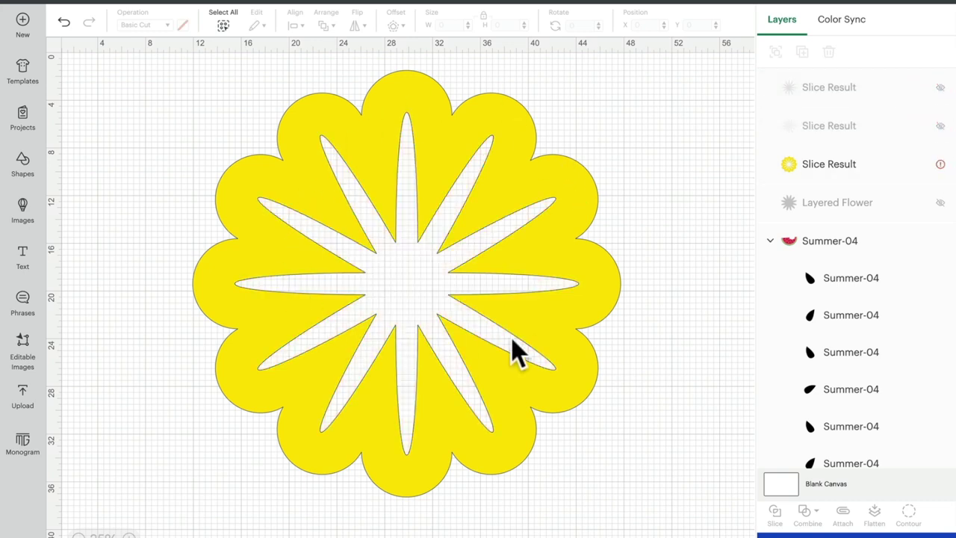
click(941, 163)
click(941, 126)
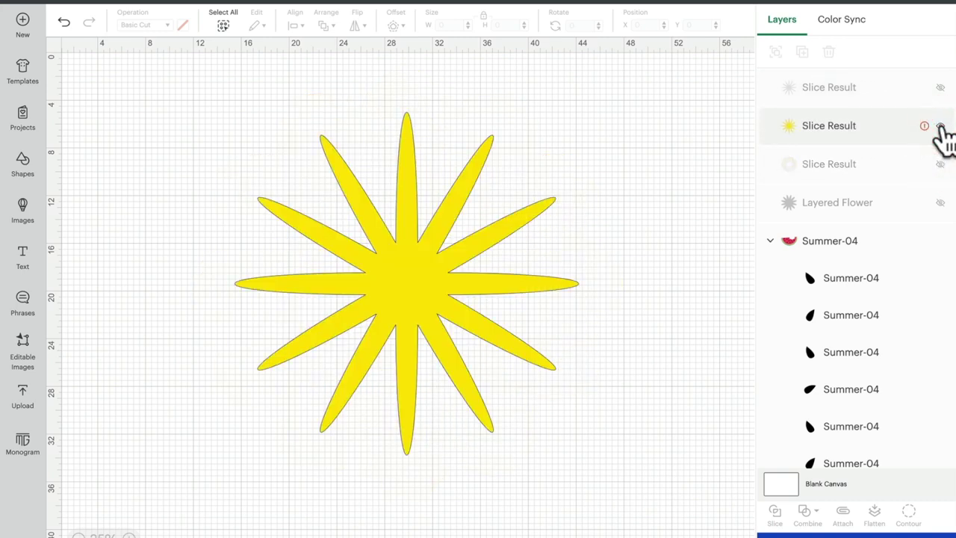
click(941, 87)
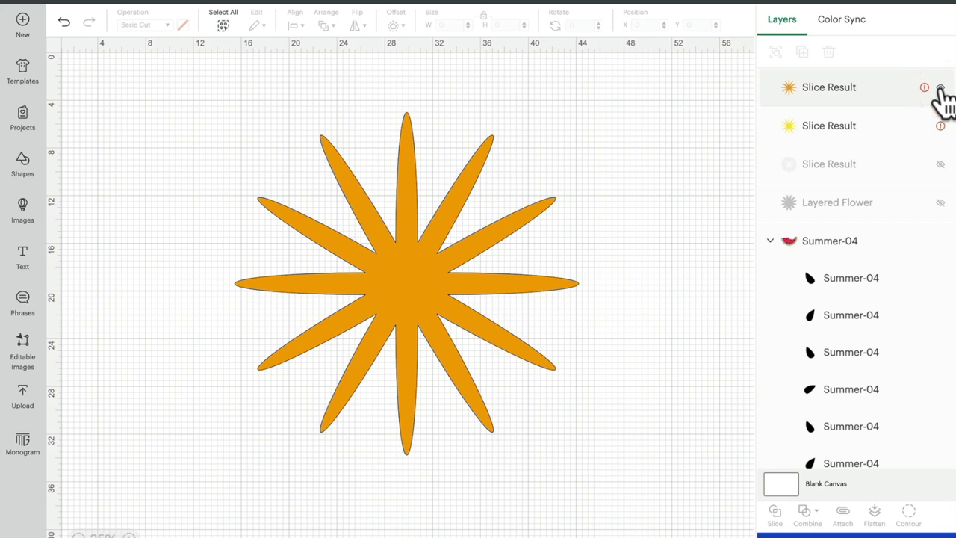
click(940, 164)
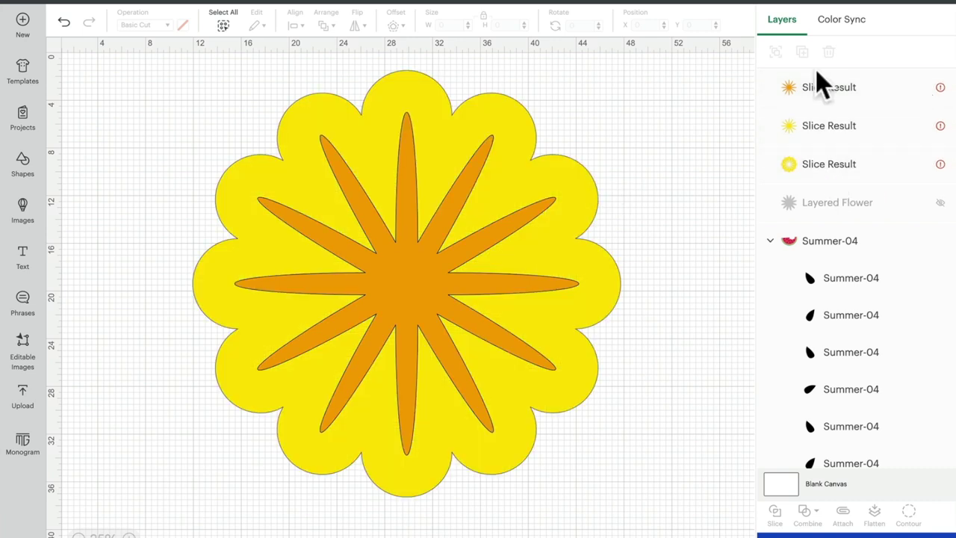
Step: Toggle the orange layer's visibility to inspect what lies beneath it, and delete the leftover yellow starburst slice
click(941, 87)
click(941, 88)
click(940, 88)
click(941, 87)
click(941, 88)
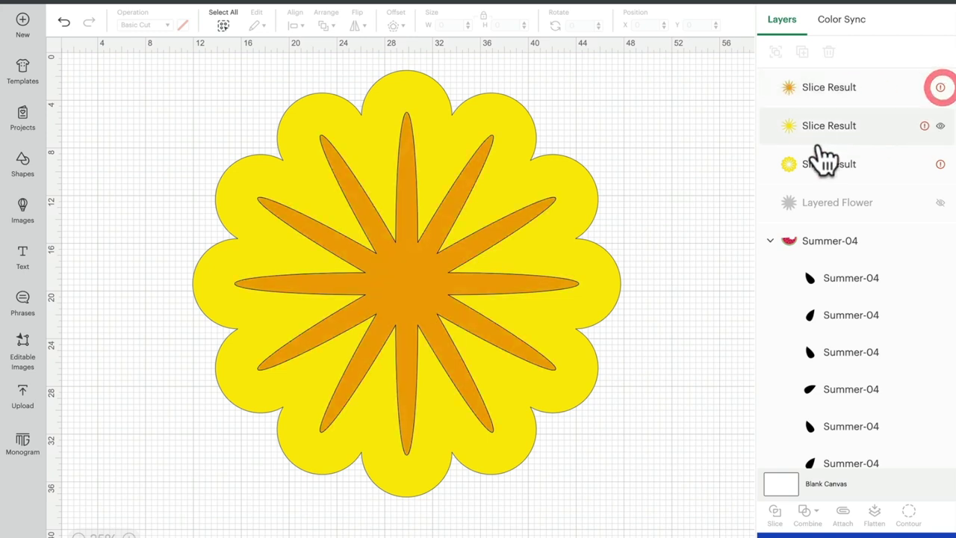
click(825, 139)
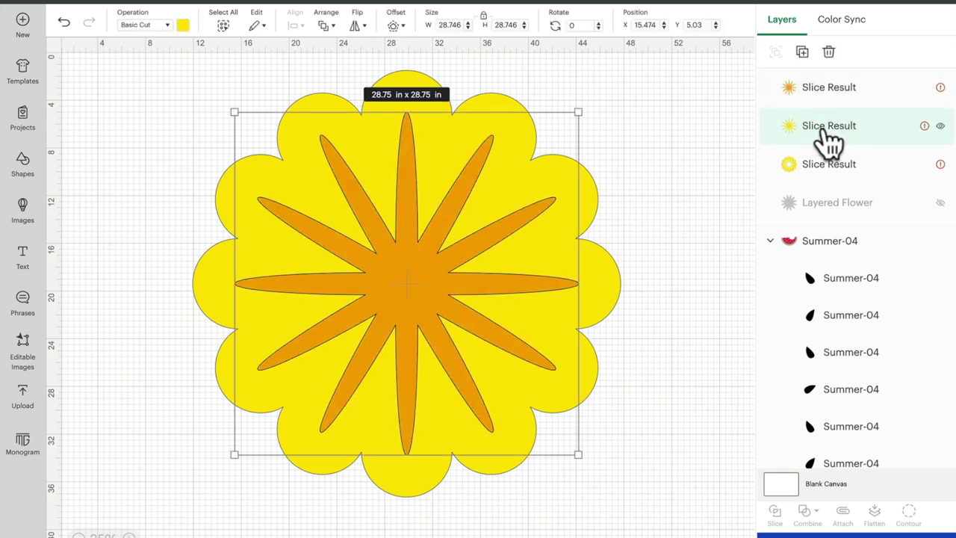
click(830, 51)
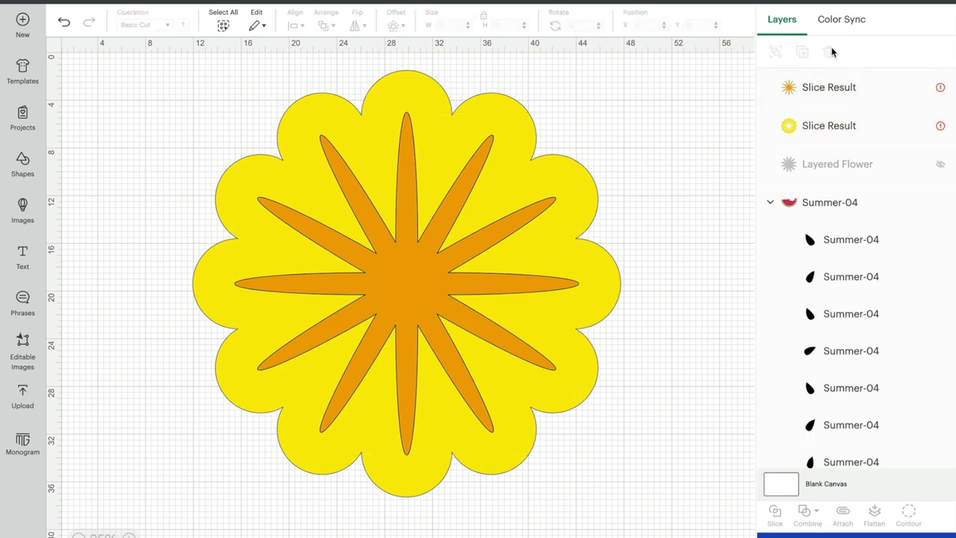
Step: Examine the cut-out in the yellow base by repeatedly hiding and showing the orange layer, leaving it visible
click(941, 87)
click(941, 88)
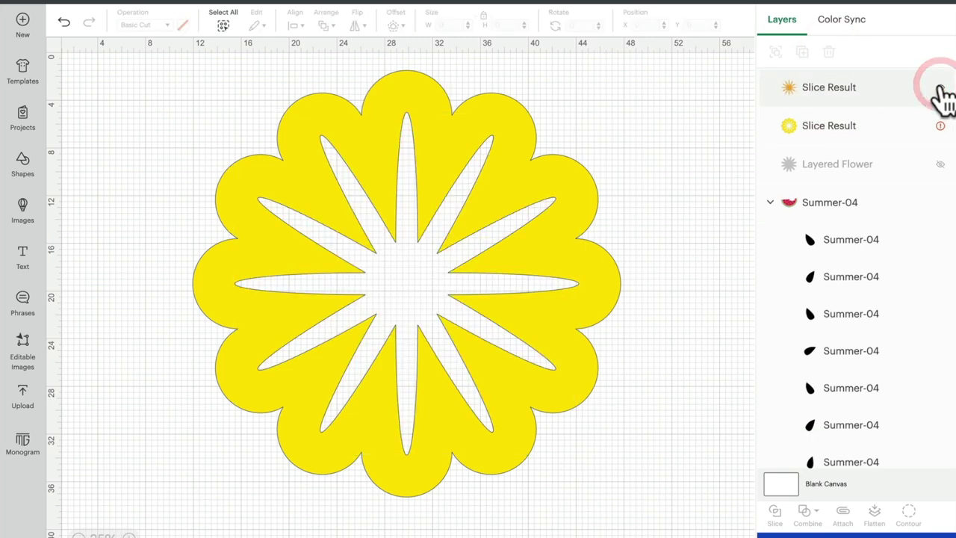
click(941, 87)
click(940, 87)
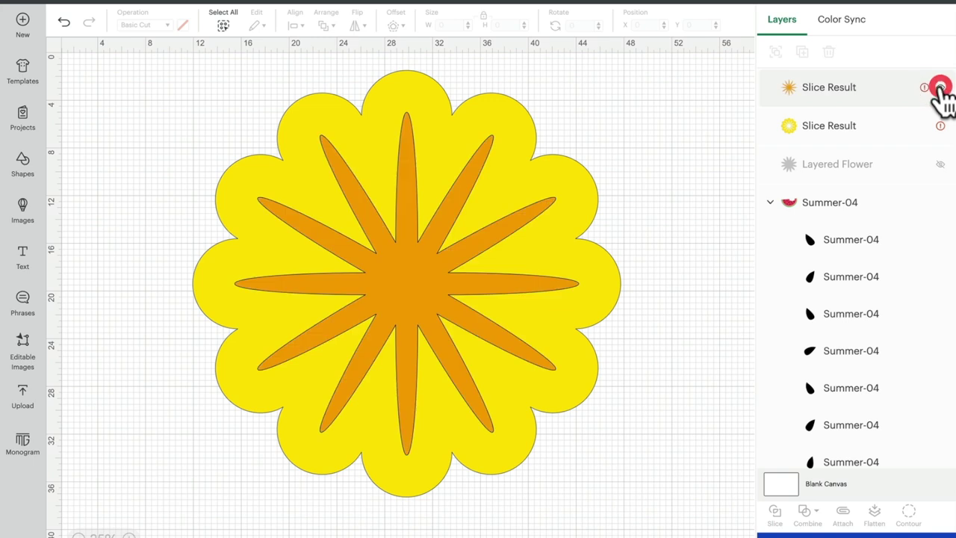
click(940, 87)
click(941, 87)
click(941, 88)
click(940, 87)
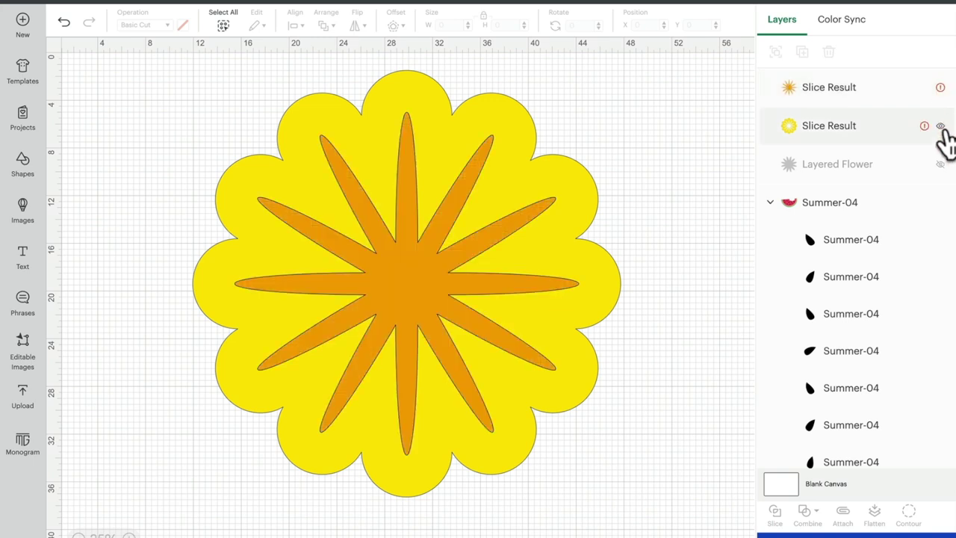
Step: Show the hidden brown flower layer and bring it to the front of the design
click(941, 164)
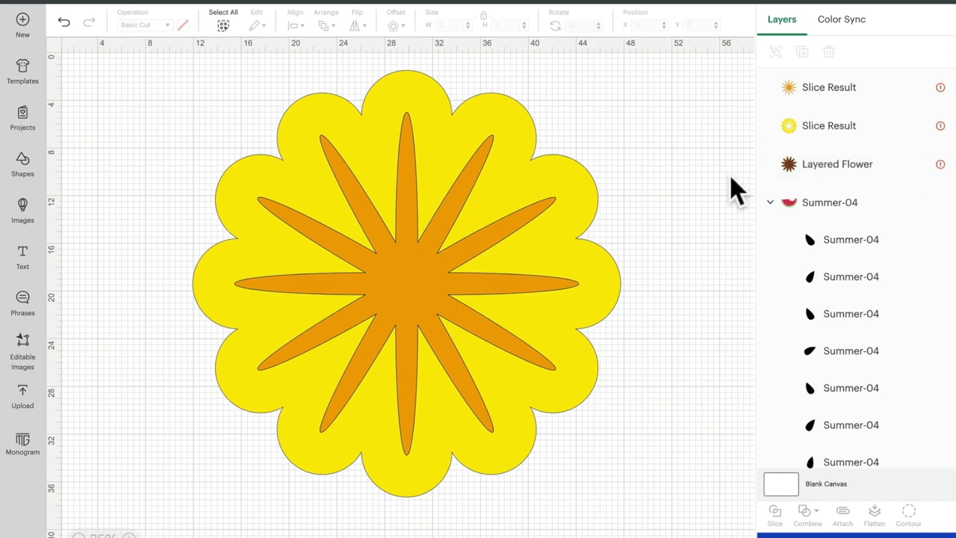
click(822, 165)
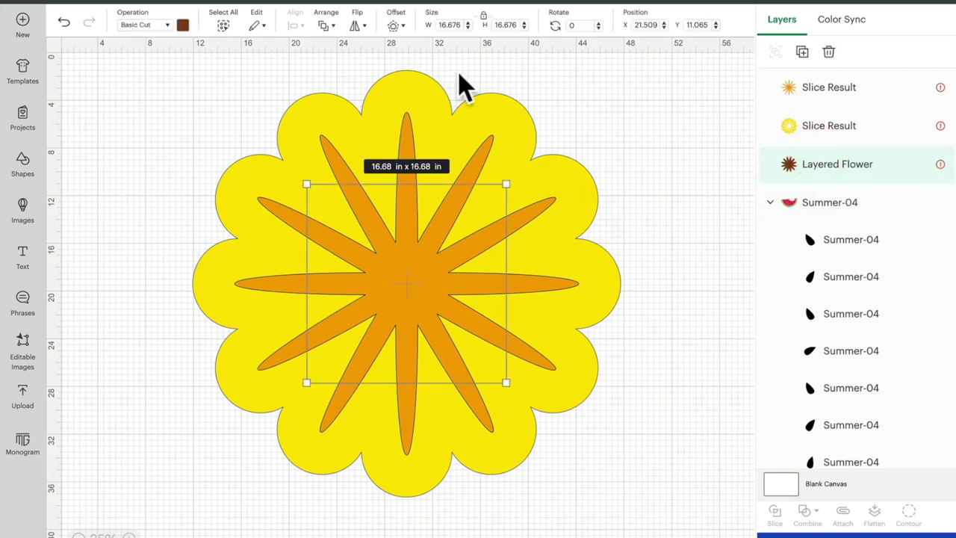
click(323, 22)
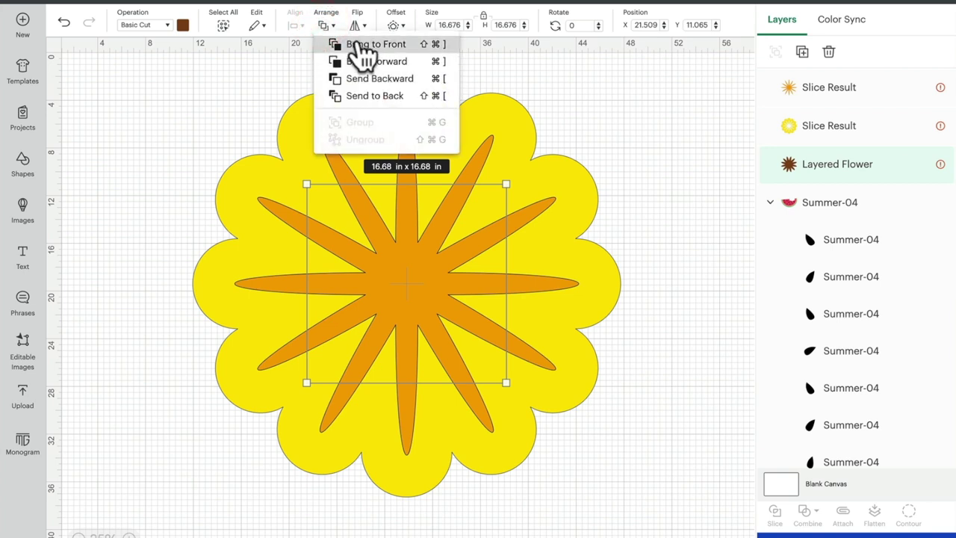
click(363, 45)
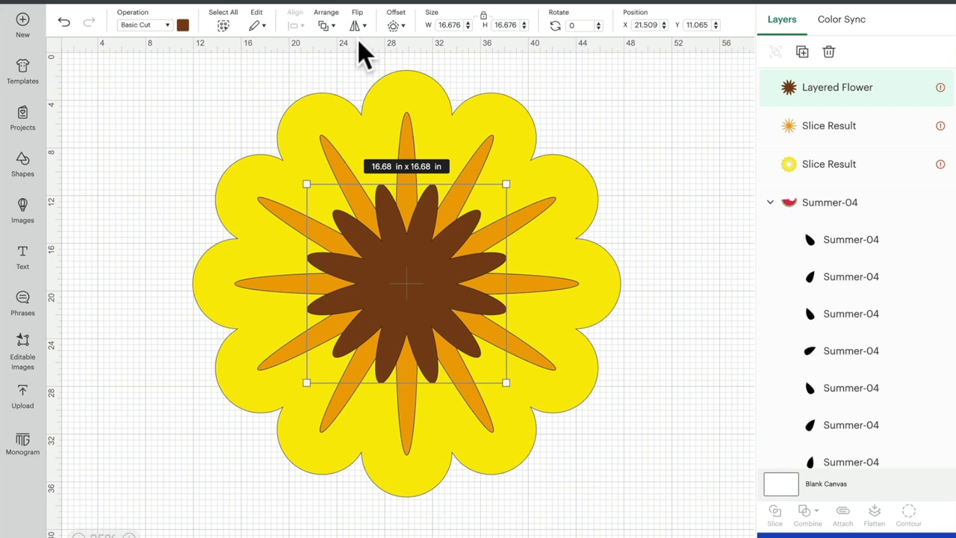
Step: Hide the orange layer and slice the brown flower out of the yellow base
mouse_move(827, 130)
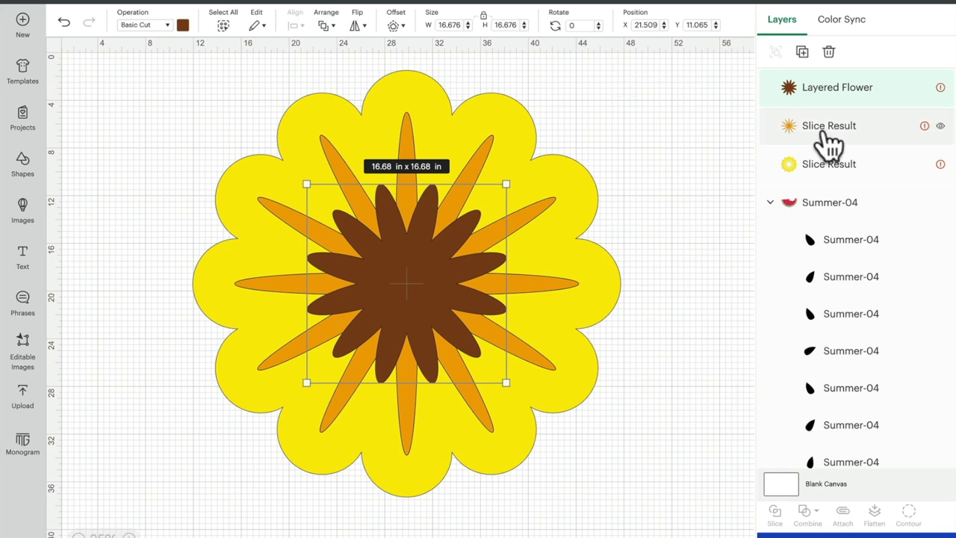
click(940, 127)
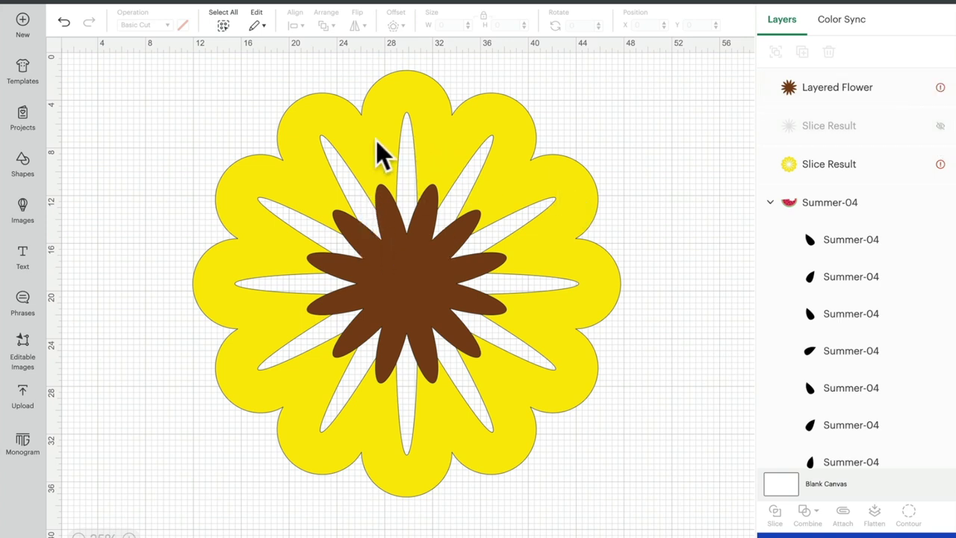
drag(720, 65, 136, 496)
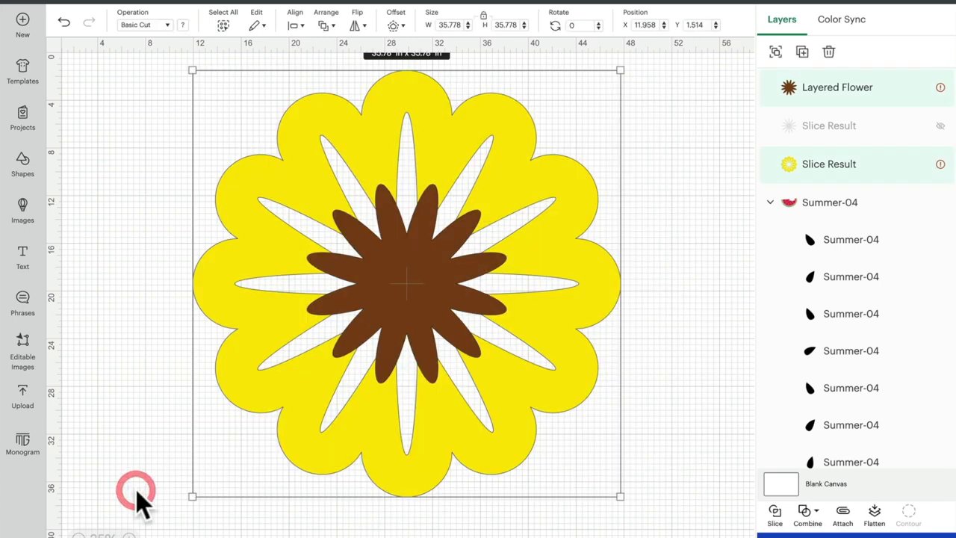
click(775, 513)
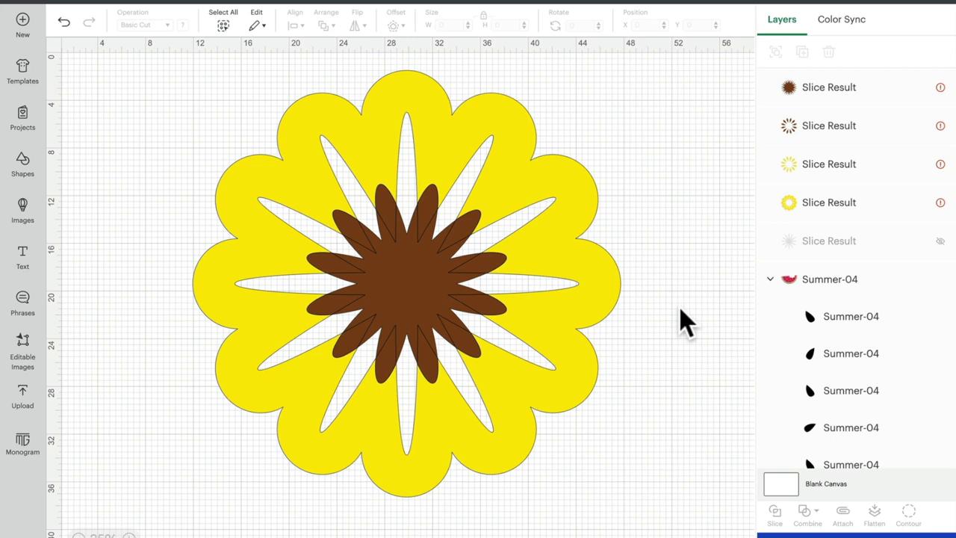
Step: Hide the leftover yellow slice and both brown slices to examine the cut-out yellow base alone
click(941, 164)
click(940, 126)
click(940, 87)
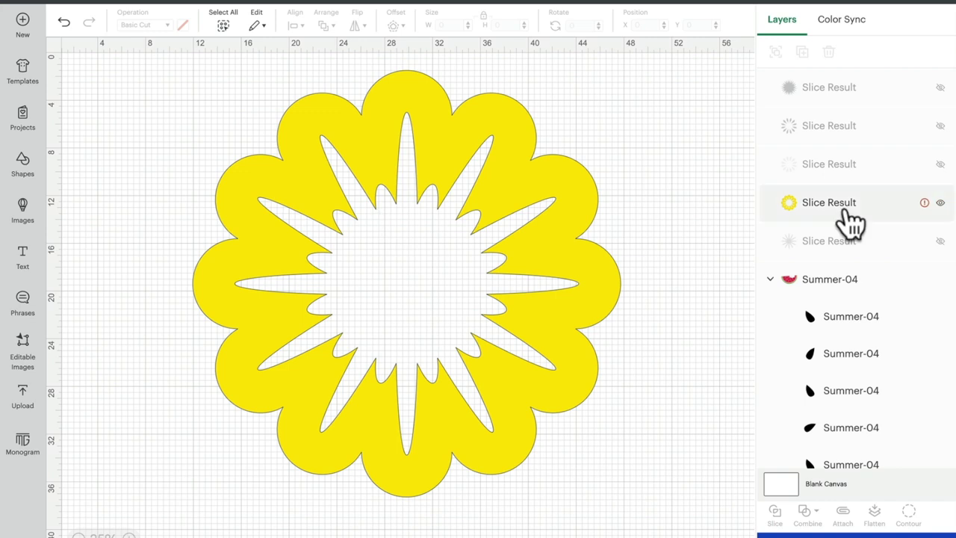
Step: Toggle the leftover yellow petal-tip slice to identify it against the yellow base, and delete it
click(941, 165)
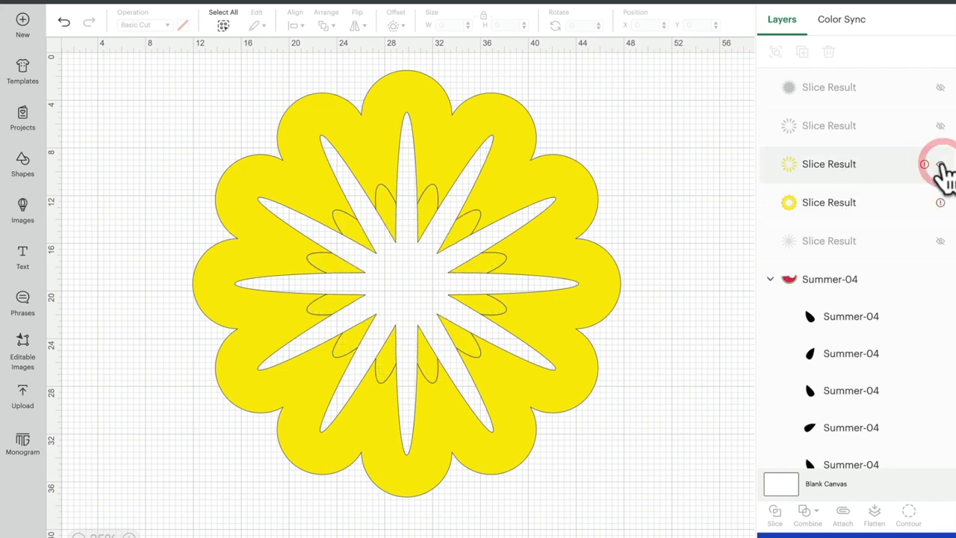
click(940, 165)
click(940, 164)
click(941, 164)
click(942, 165)
click(942, 165)
click(942, 165)
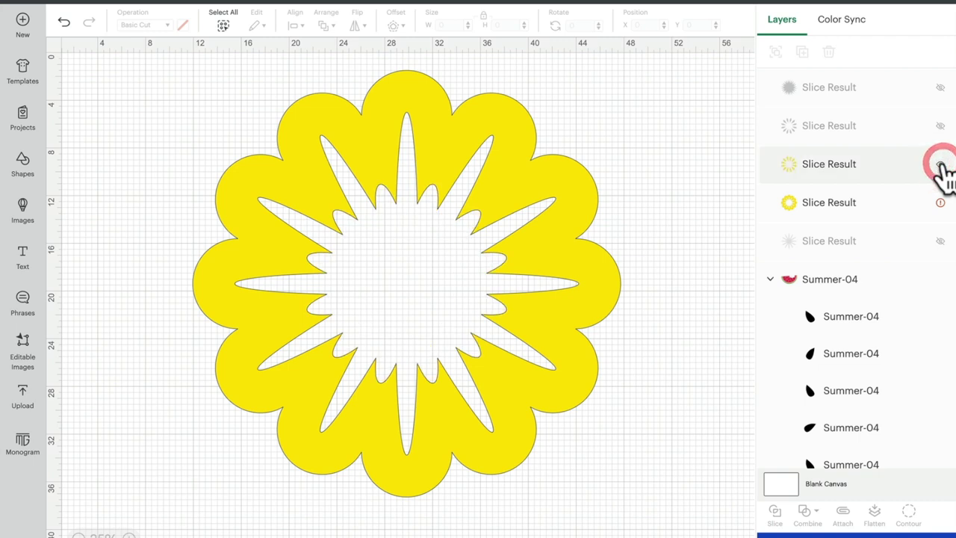
click(859, 183)
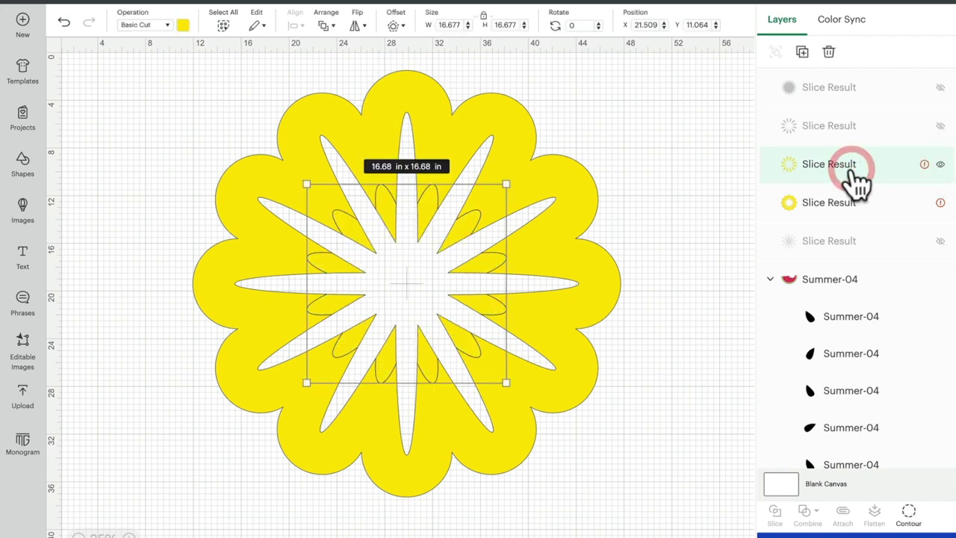
click(832, 54)
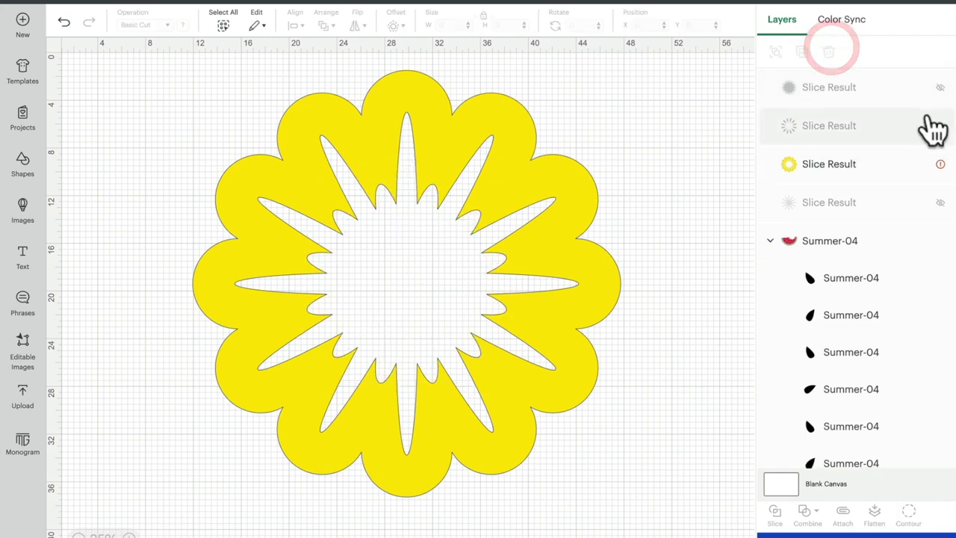
Step: Show both brown slices again and compare them by repeatedly toggling the brown center piece, leaving it visible
click(941, 126)
click(941, 88)
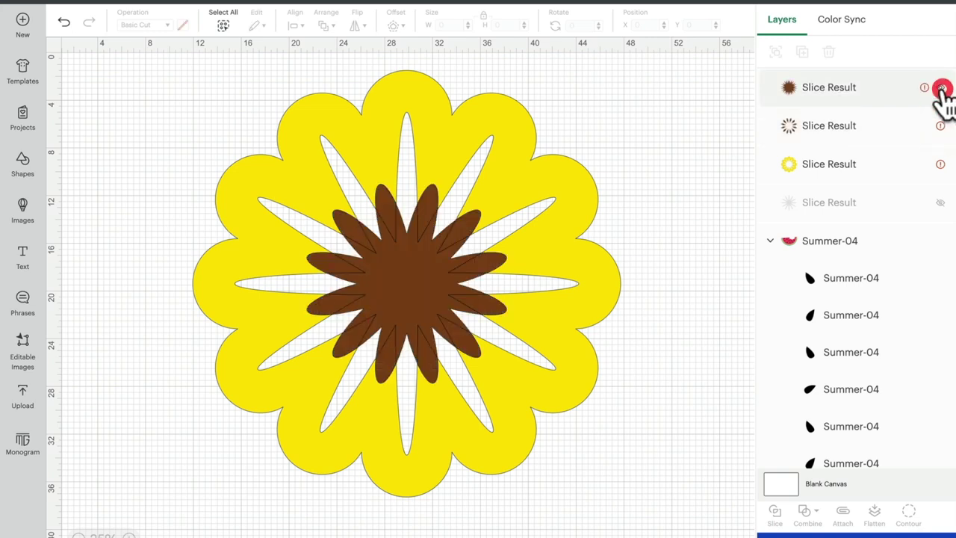
click(941, 88)
click(940, 89)
click(941, 88)
click(941, 88)
click(940, 88)
click(941, 88)
click(941, 88)
click(941, 88)
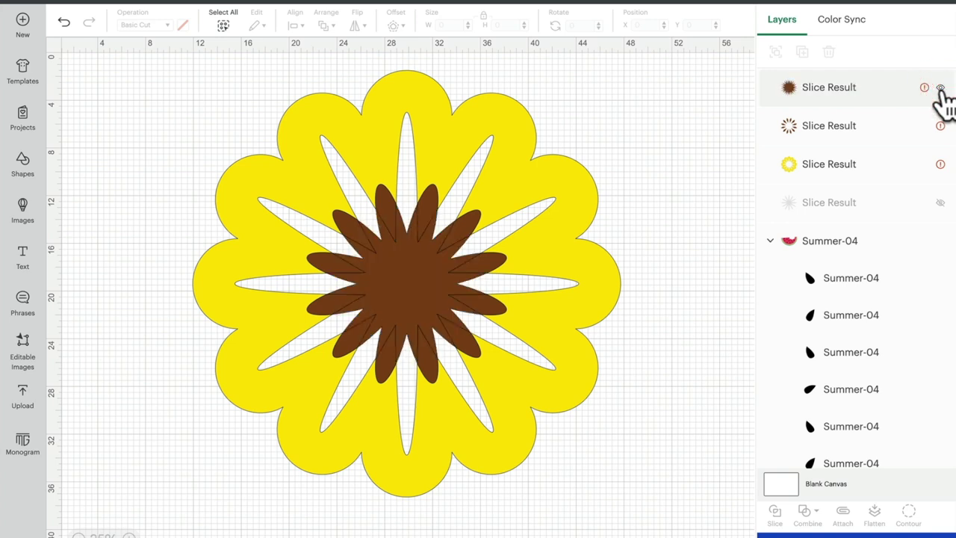
click(940, 88)
click(940, 88)
click(941, 88)
click(941, 88)
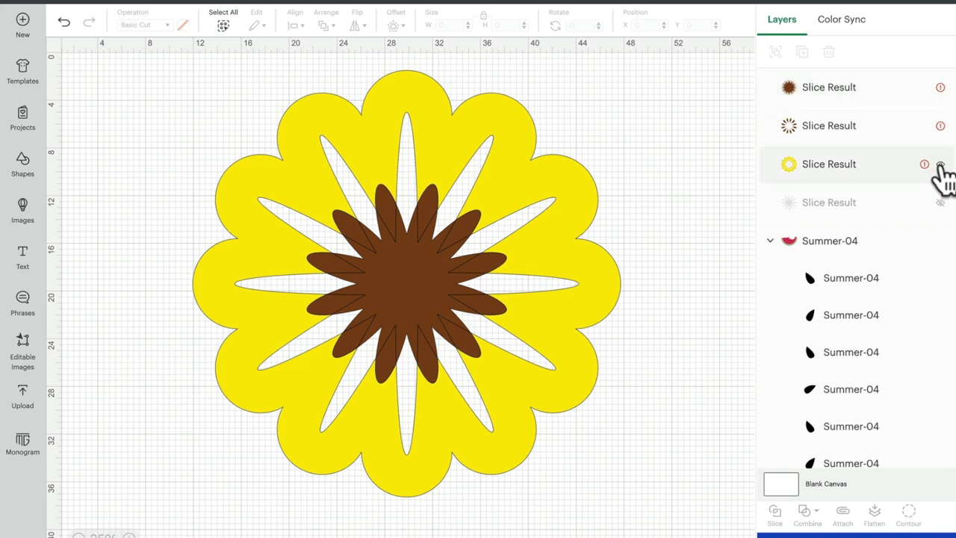
Step: Hide the yellow base and weld the two brown slices into a single flower shape
click(940, 164)
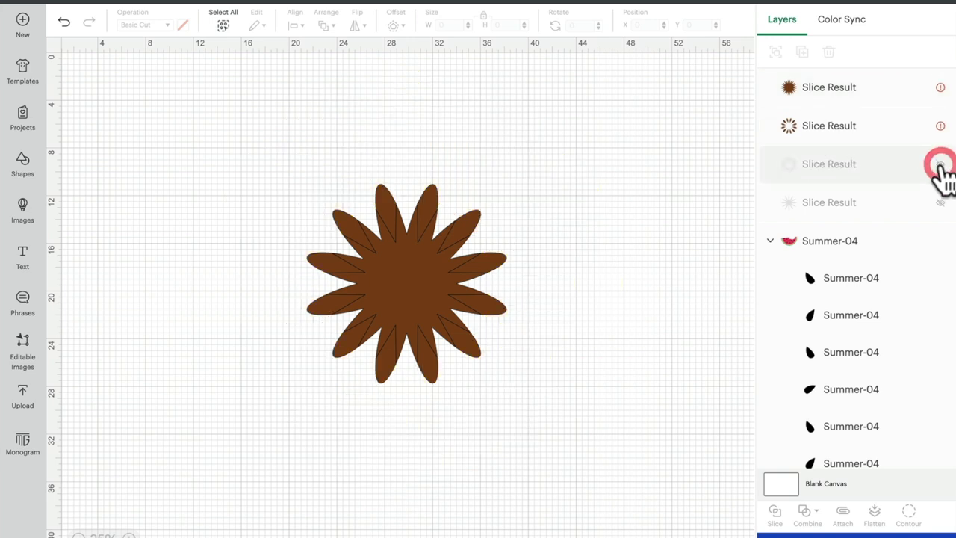
drag(216, 133, 601, 427)
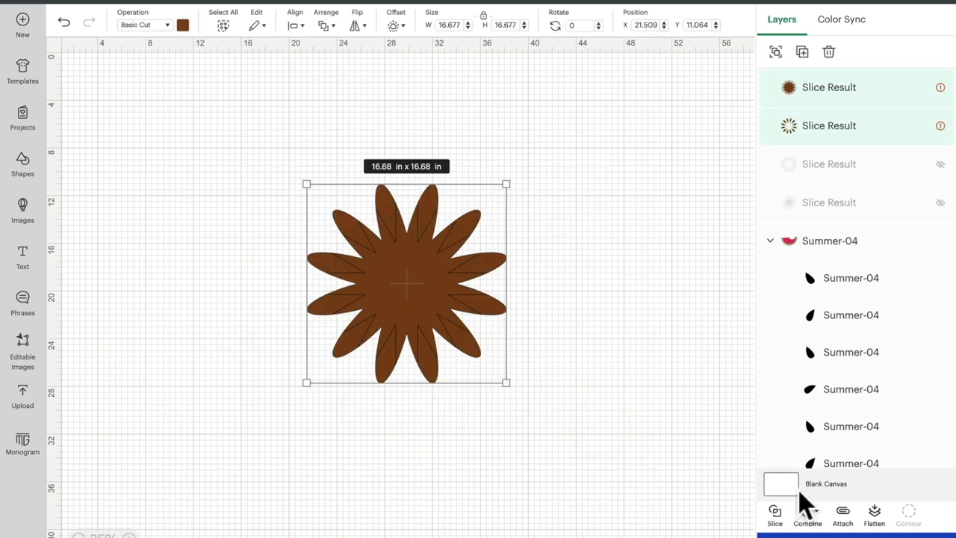
click(817, 512)
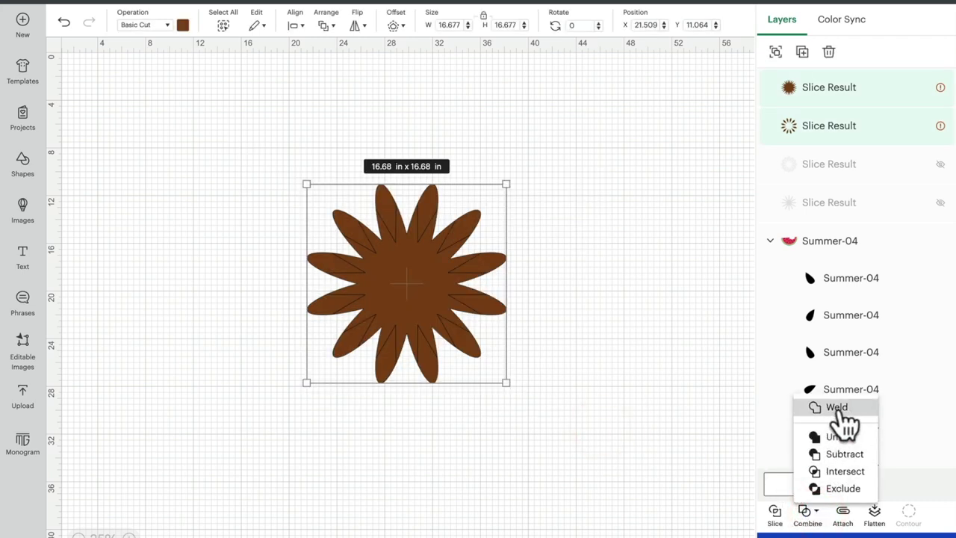
click(838, 407)
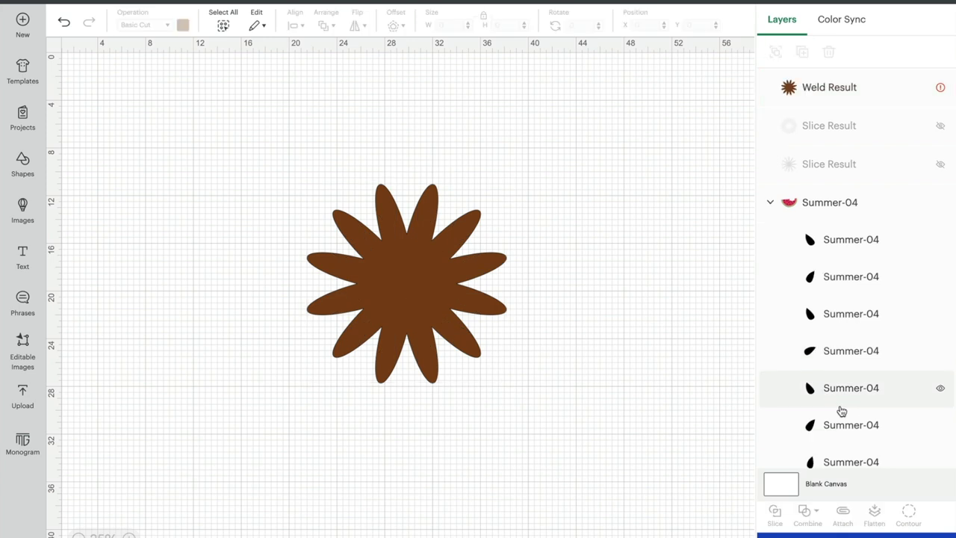
click(406, 267)
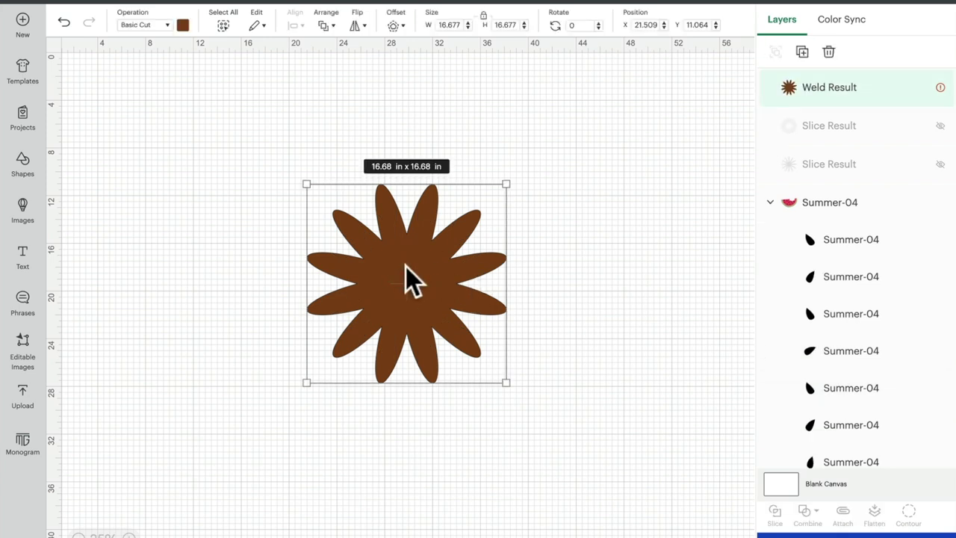
Step: Show the yellow base, toggle the welded brown flower to check its cut-out, and show the orange layer again
click(941, 125)
click(941, 88)
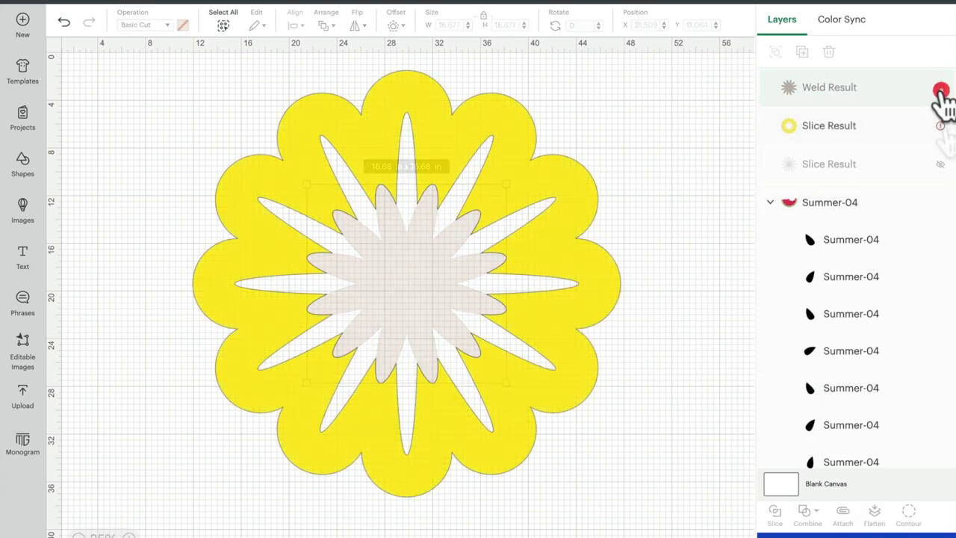
click(941, 88)
click(941, 87)
click(941, 87)
click(940, 87)
click(940, 87)
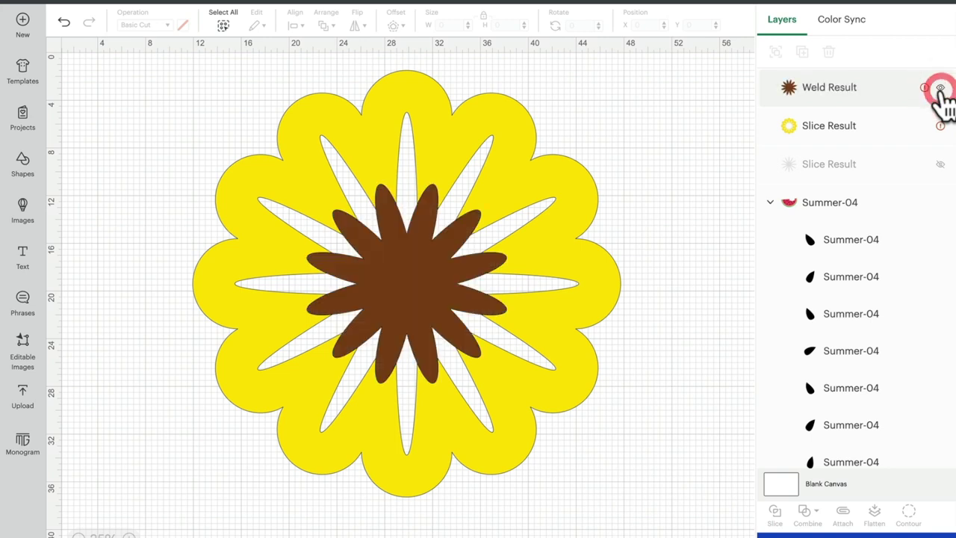
click(941, 87)
click(941, 88)
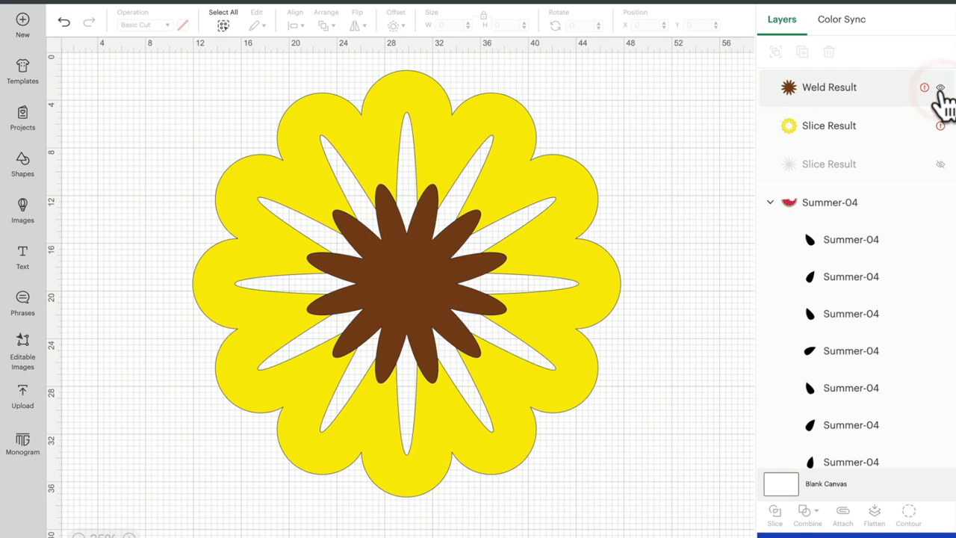
click(941, 164)
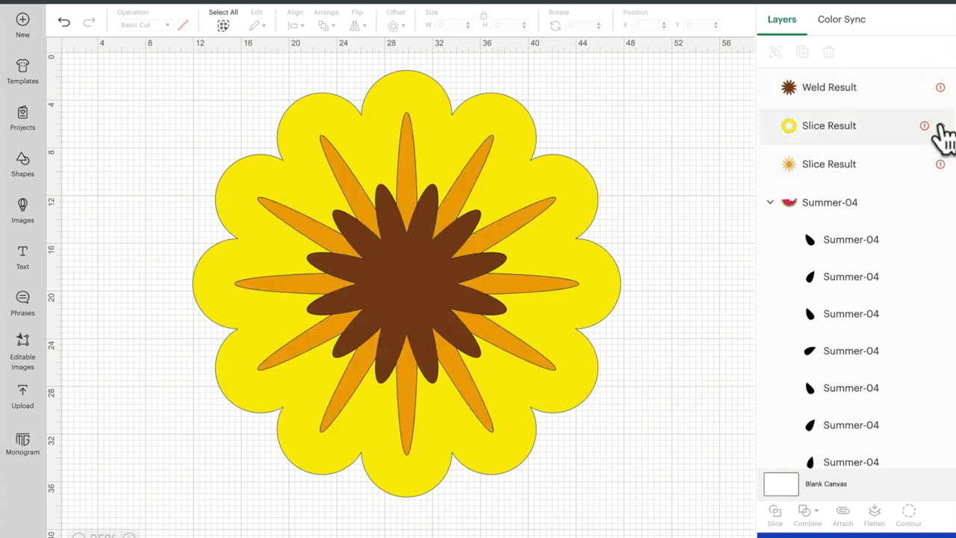
Step: Toggle the yellow base's visibility to check its cut-out, leaving it hidden
click(940, 126)
click(941, 126)
click(941, 126)
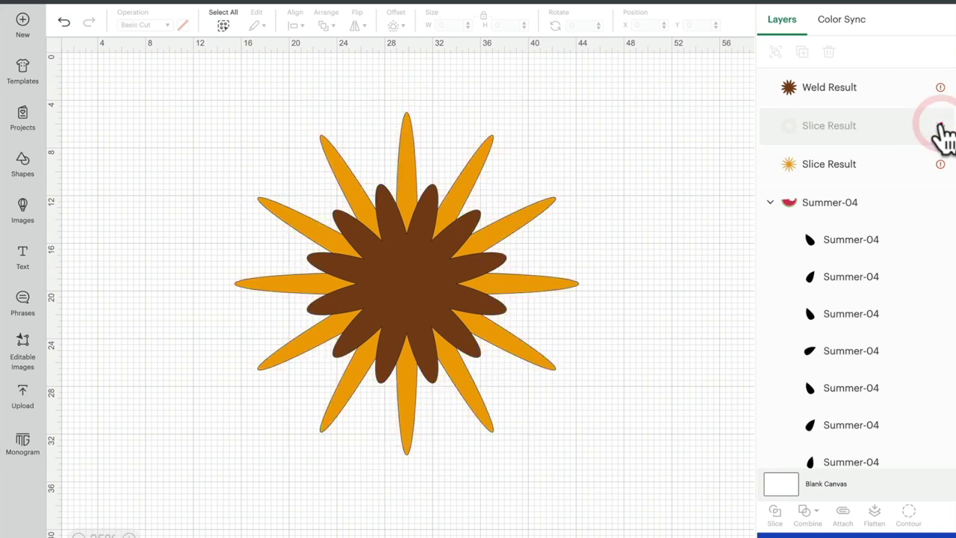
click(941, 125)
click(941, 126)
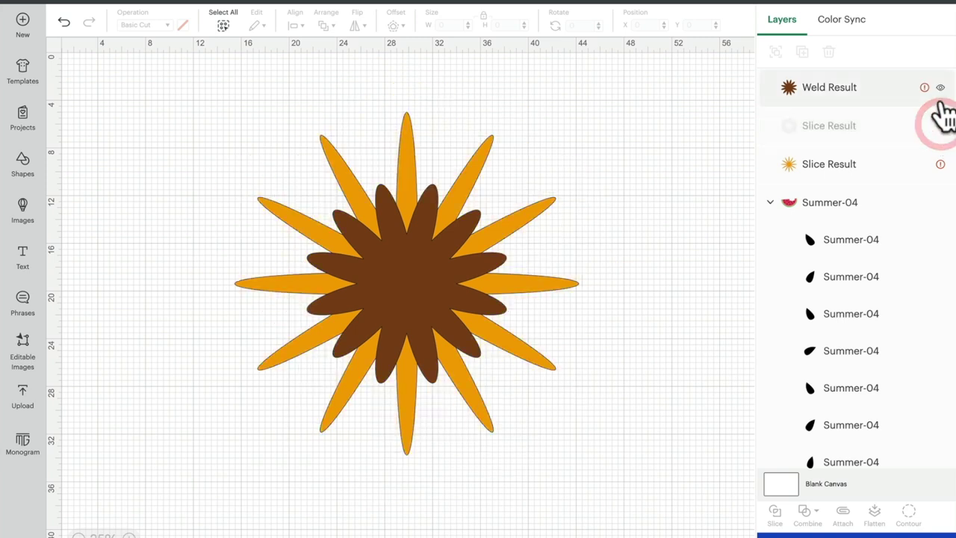
Step: Toggle the welded brown flower over the orange petals, and slice the brown and orange layers together
click(940, 88)
click(941, 87)
click(941, 87)
click(940, 87)
click(941, 87)
click(941, 88)
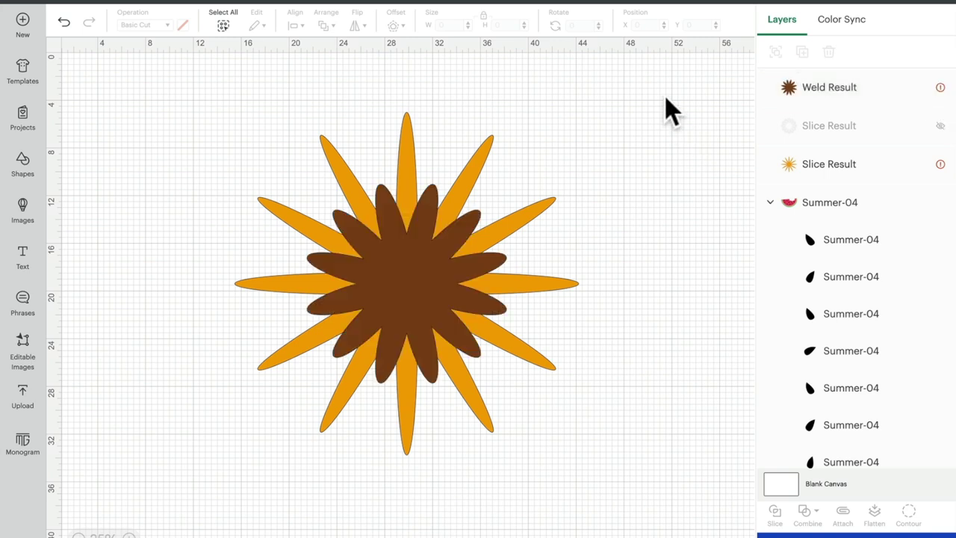
drag(665, 97, 174, 472)
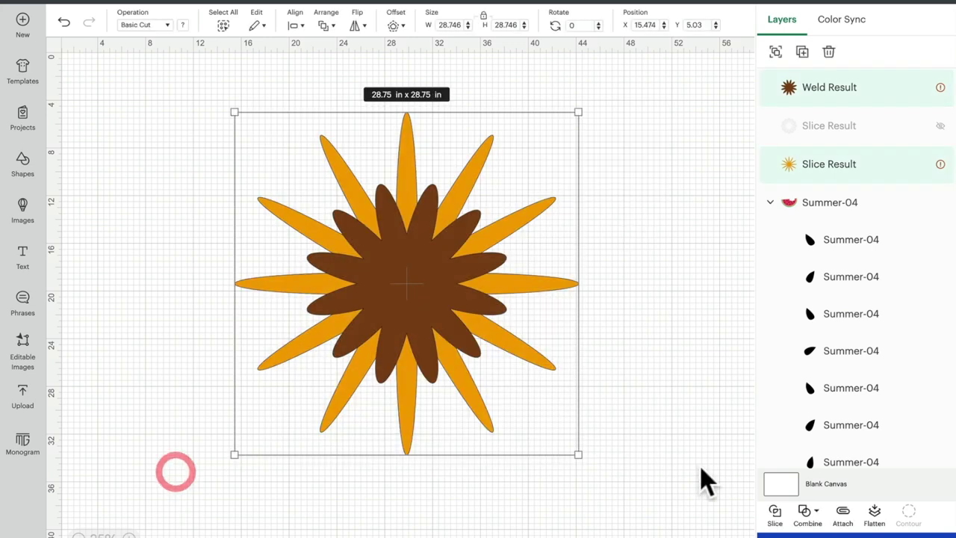
click(775, 514)
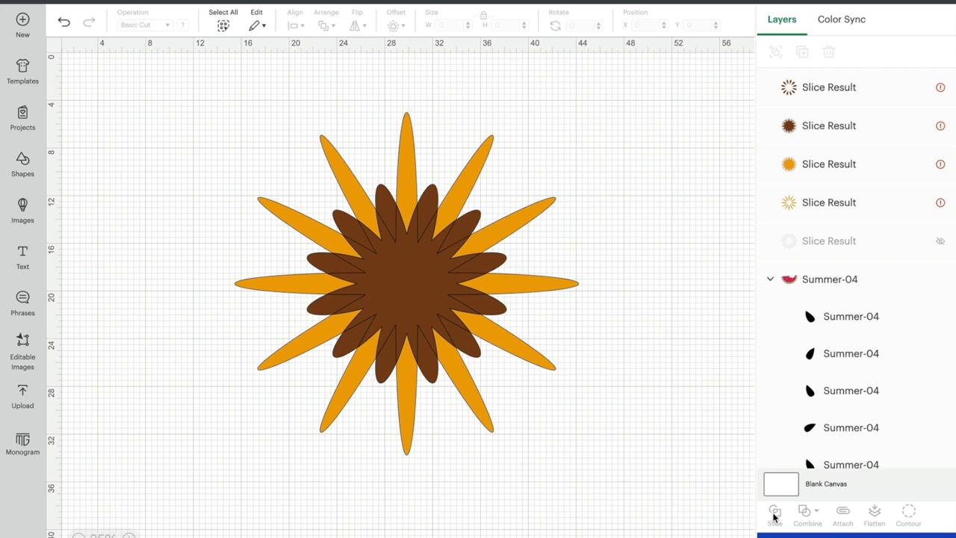
Step: Show the yellow base again and hide all four new brown and orange slices
click(940, 242)
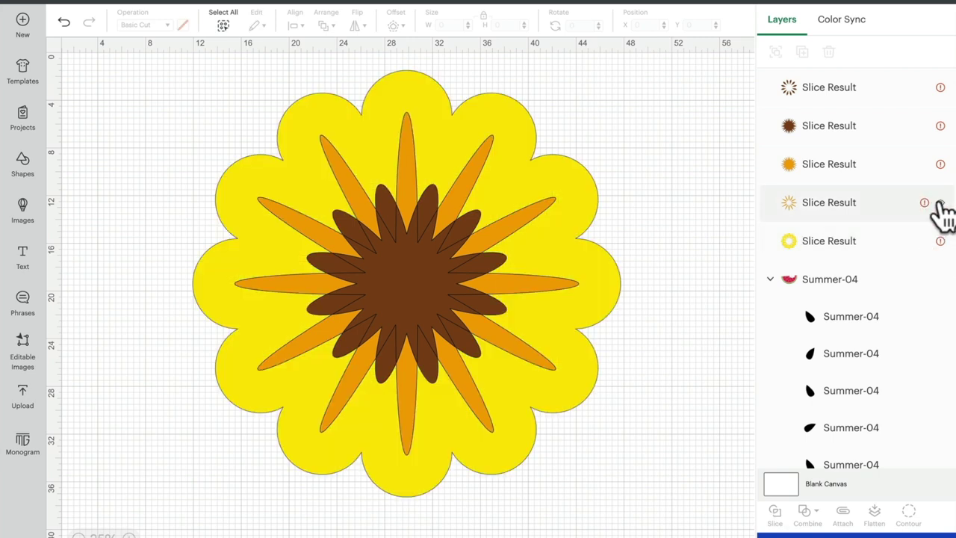
click(940, 203)
click(940, 163)
click(941, 125)
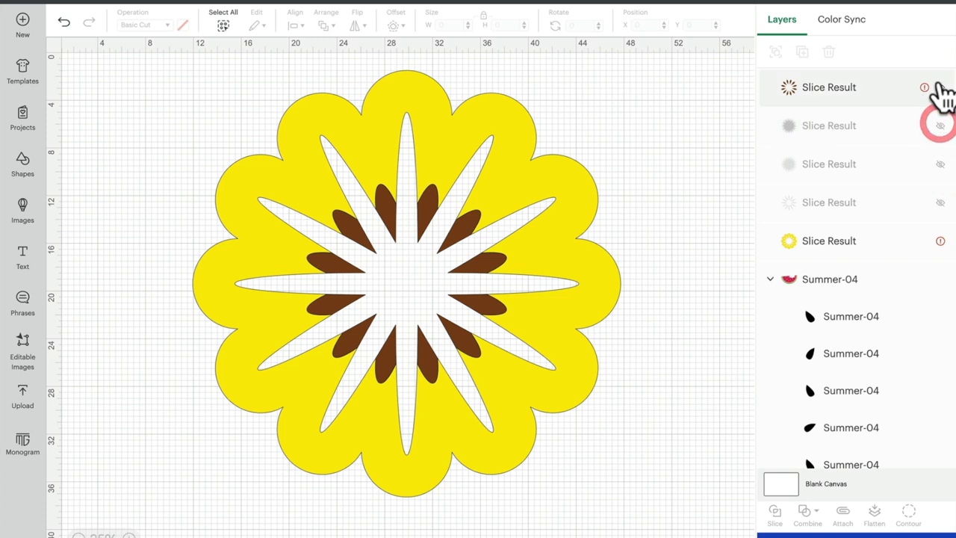
click(941, 88)
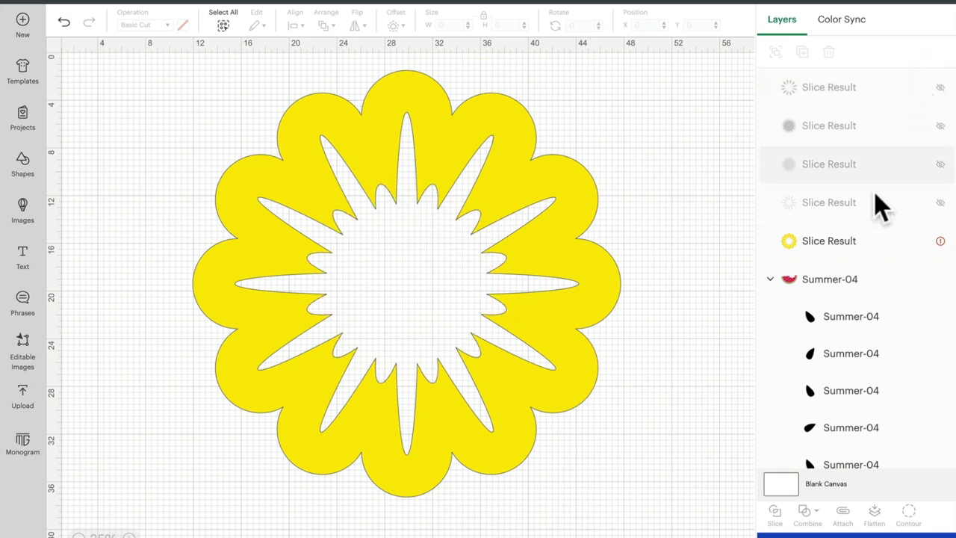
Step: Toggle the orange outer petal slice against the yellow base to check its fit, leaving it visible
click(945, 204)
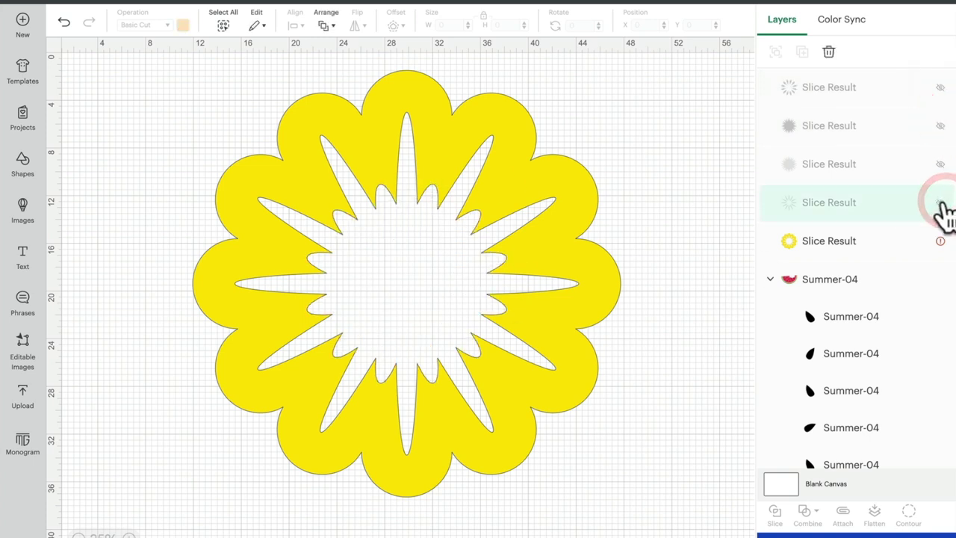
click(941, 203)
click(941, 203)
click(940, 203)
click(940, 203)
click(941, 203)
click(941, 203)
click(941, 203)
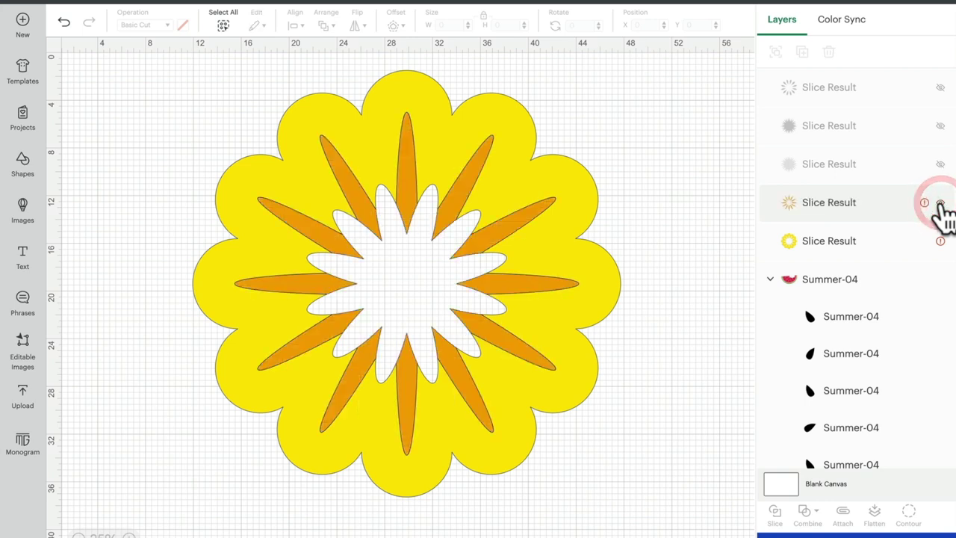
Step: Toggle the leftover orange center slice to identify it, and delete it
click(940, 165)
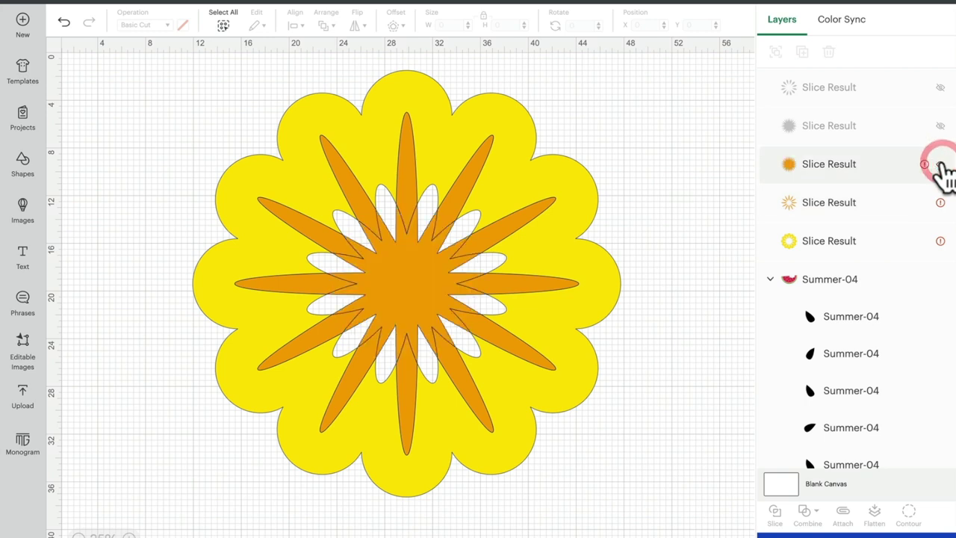
click(941, 165)
click(941, 165)
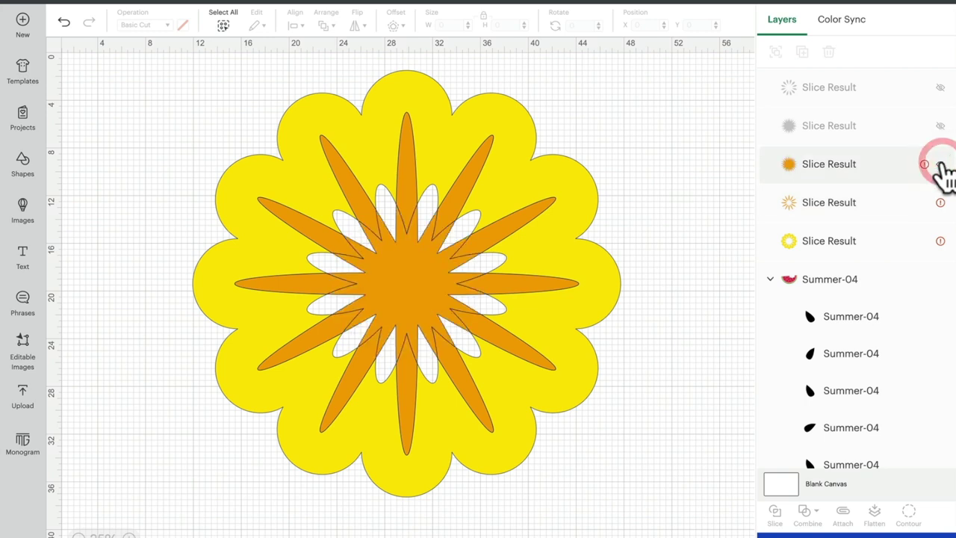
click(941, 165)
click(940, 166)
click(941, 165)
click(941, 165)
click(941, 165)
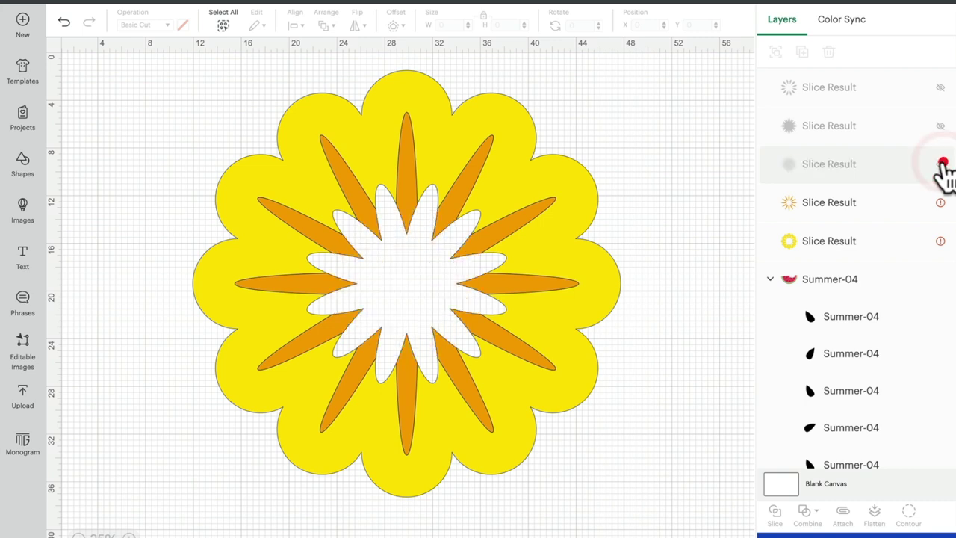
click(857, 161)
click(828, 51)
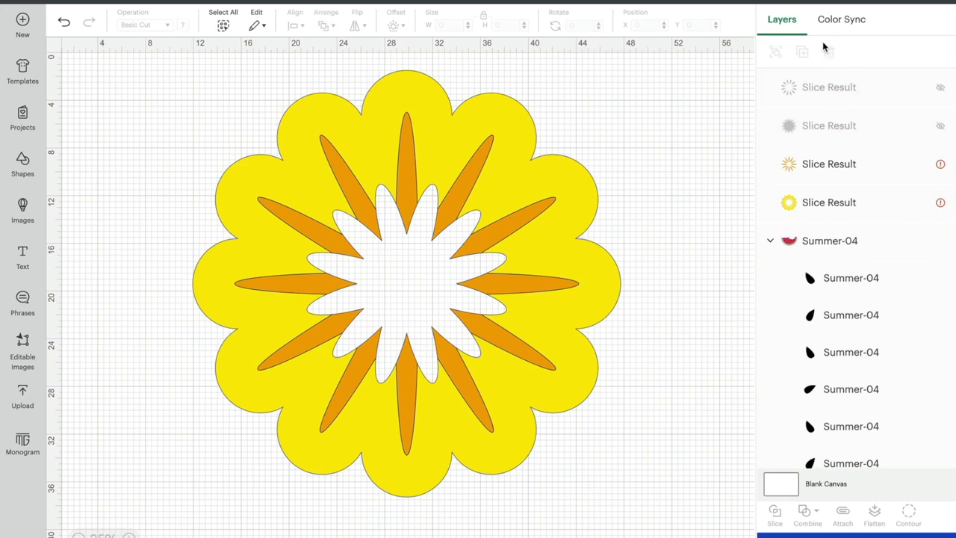
Step: Show both brown slices and compare them by repeatedly toggling the brown petal-tip piece, leaving it visible
click(940, 123)
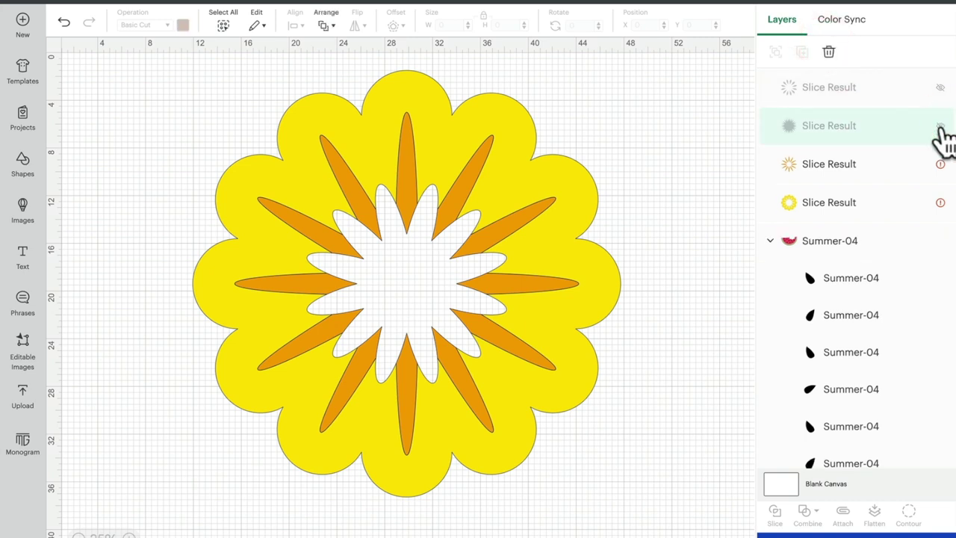
click(940, 126)
click(940, 88)
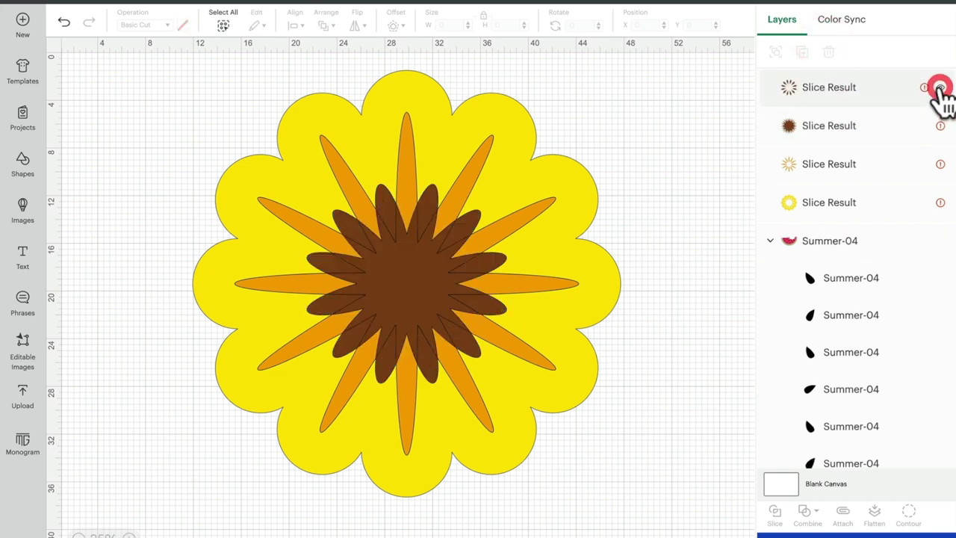
click(940, 88)
click(940, 88)
click(940, 88)
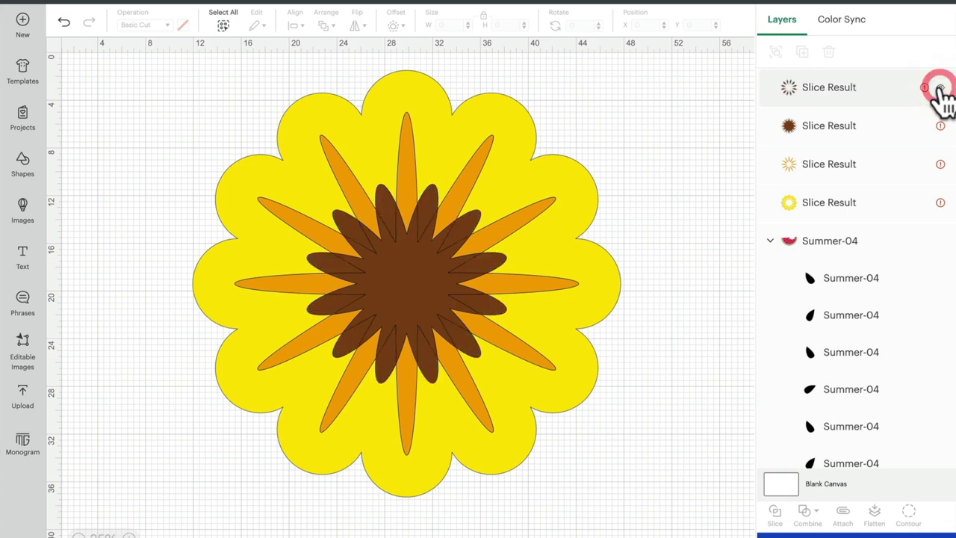
click(940, 88)
click(940, 88)
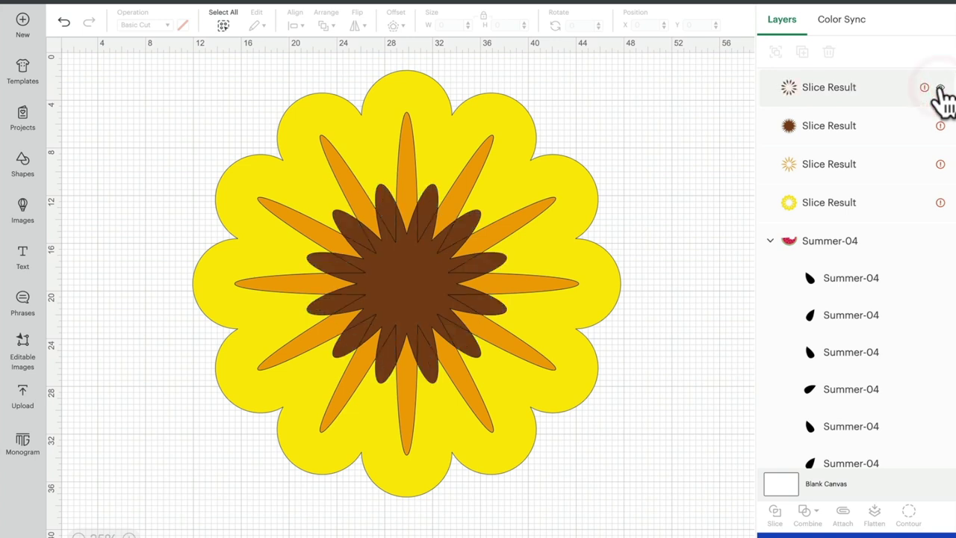
click(940, 88)
click(940, 88)
click(940, 89)
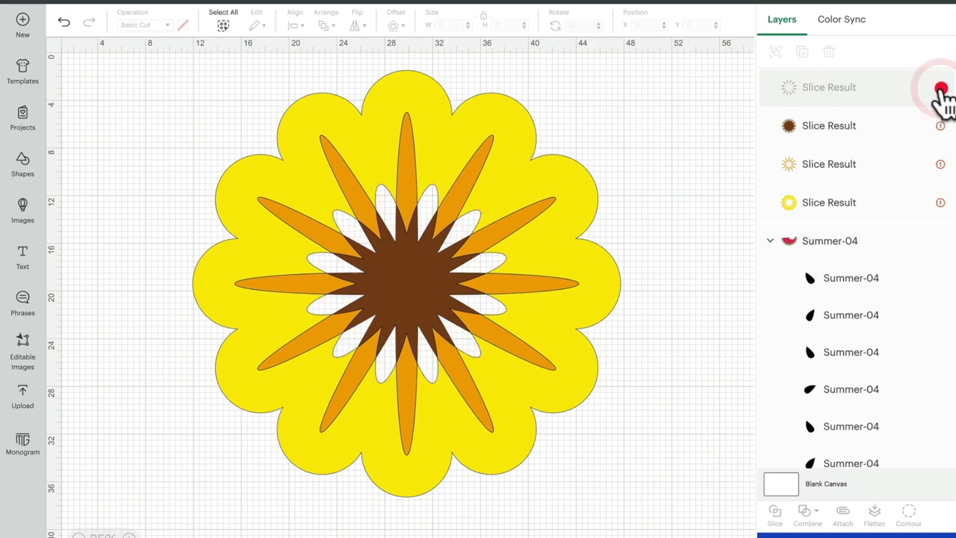
click(940, 88)
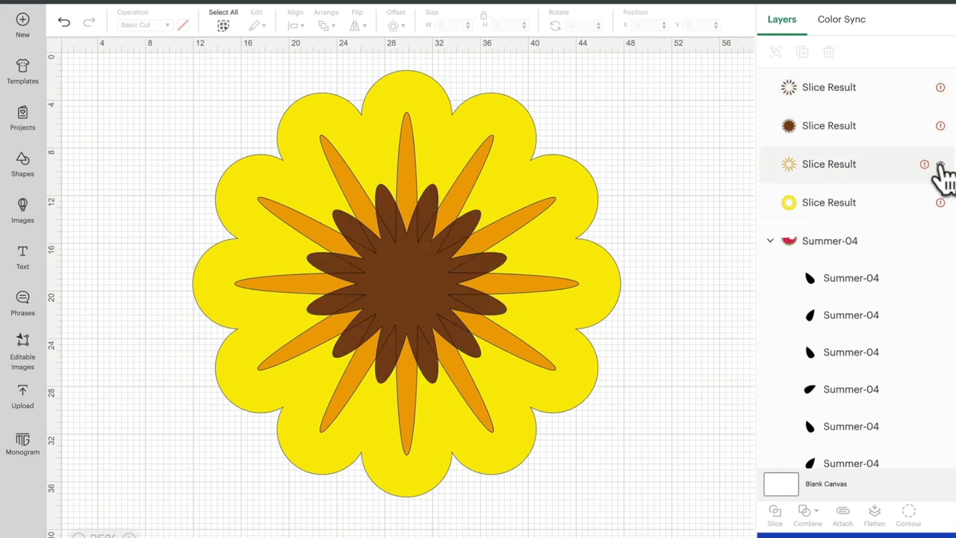
Step: Hide the orange petals and yellow base, and weld the two brown slices into one flower
click(940, 164)
click(940, 202)
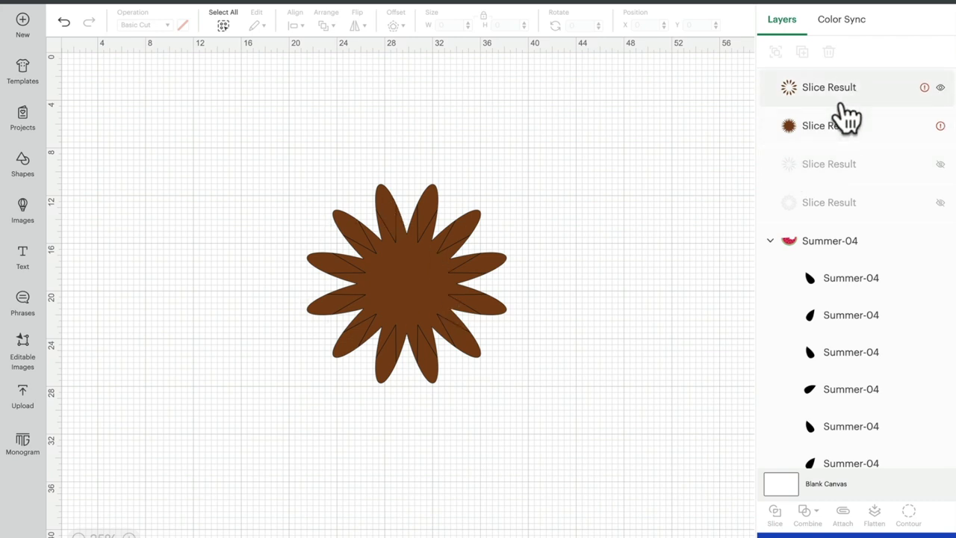
drag(231, 139, 640, 453)
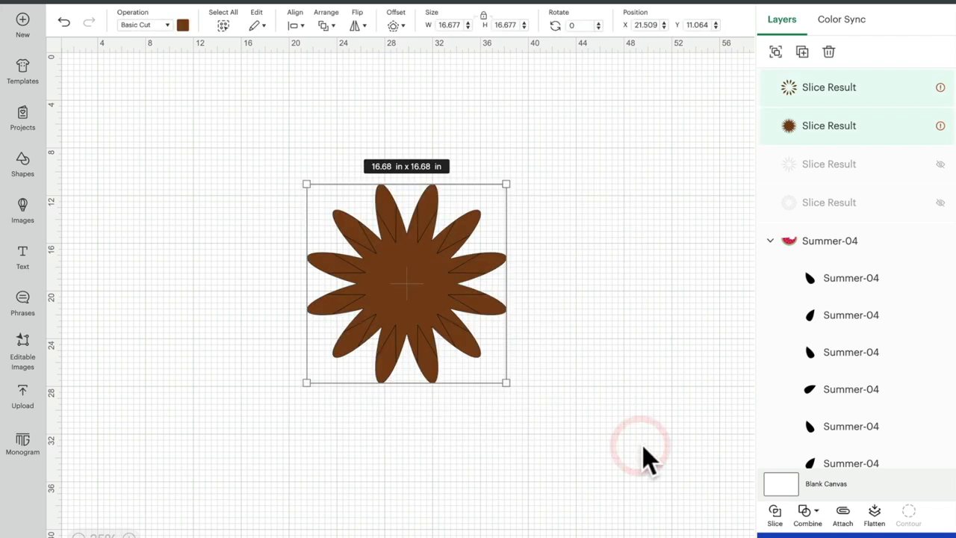
click(811, 513)
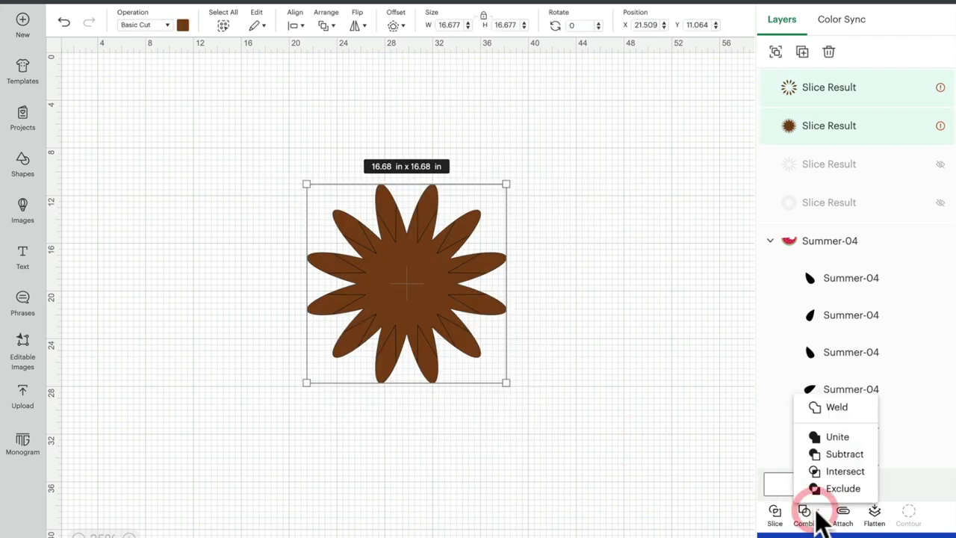
click(836, 419)
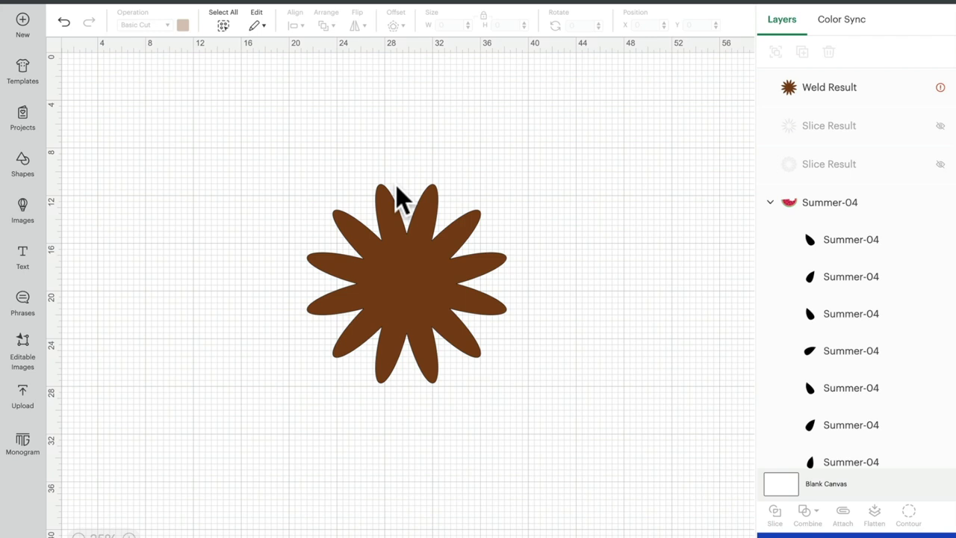
Step: Undo the weld and combine the two brown slices with Unite instead
click(64, 21)
click(813, 511)
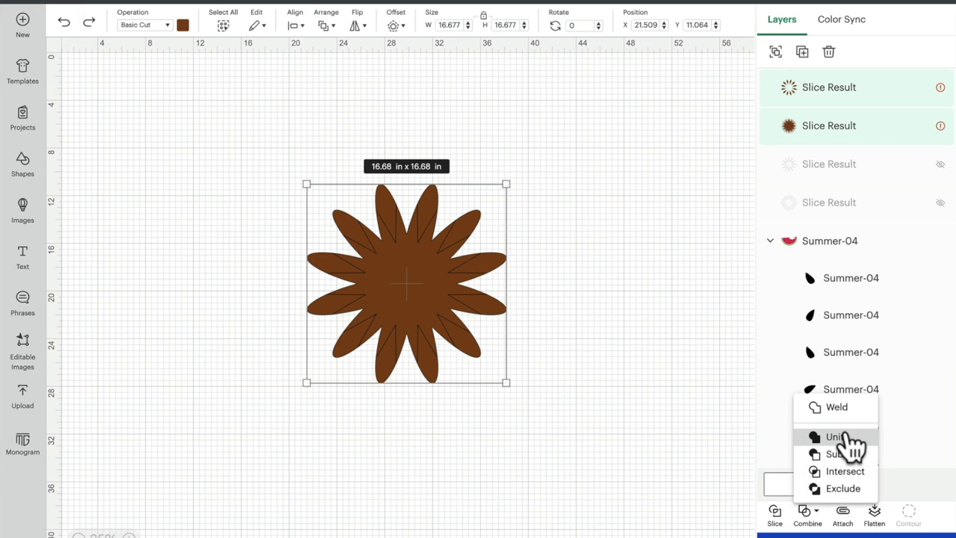
click(835, 437)
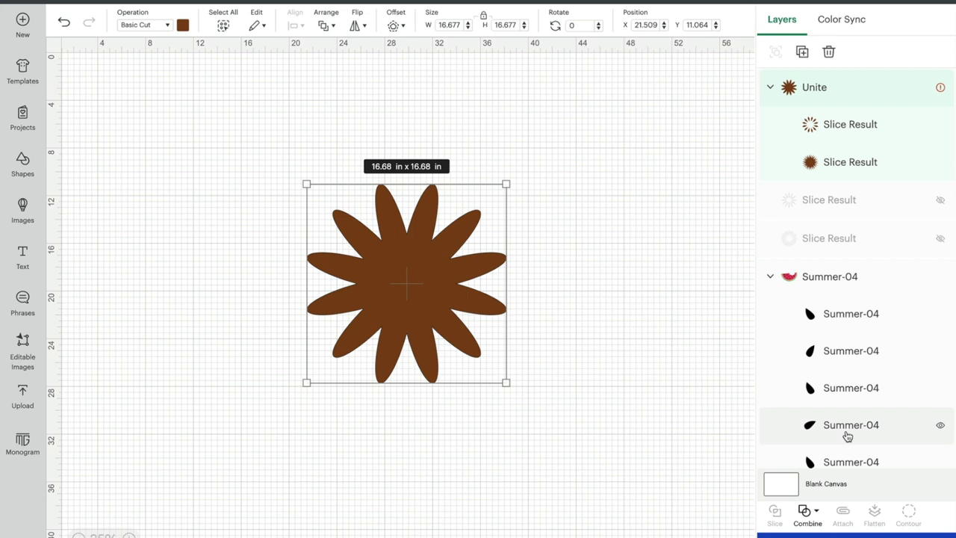
Step: Replace the united brown flower with a weld, and show the orange petals and yellow base again
click(806, 513)
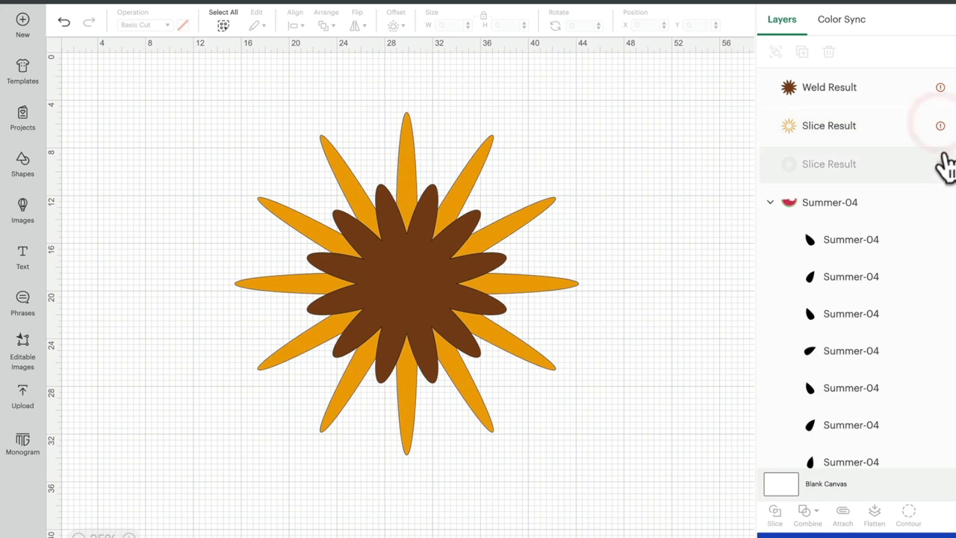
click(940, 165)
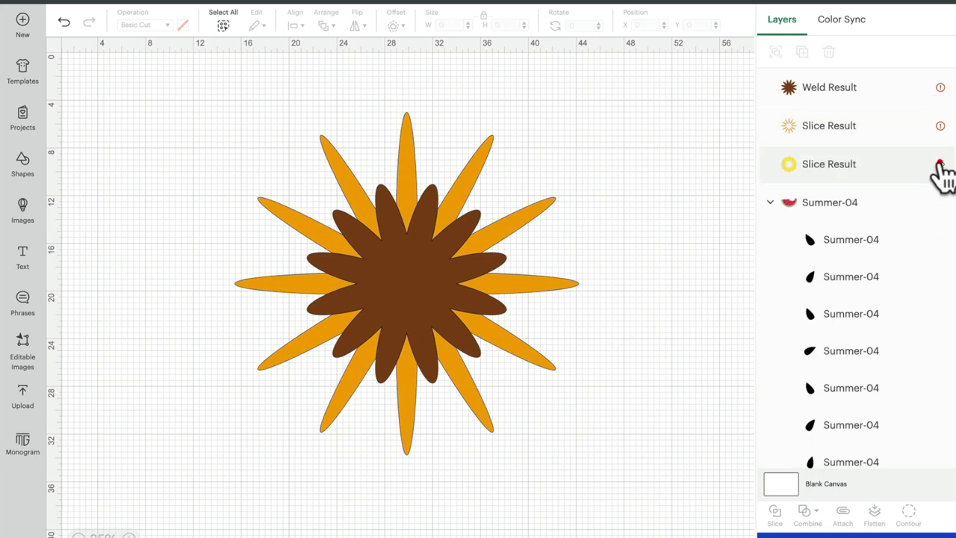
Step: Toggle the brown flower and orange petals to check the cut-outs beneath them, leaving all three layers visible
click(941, 87)
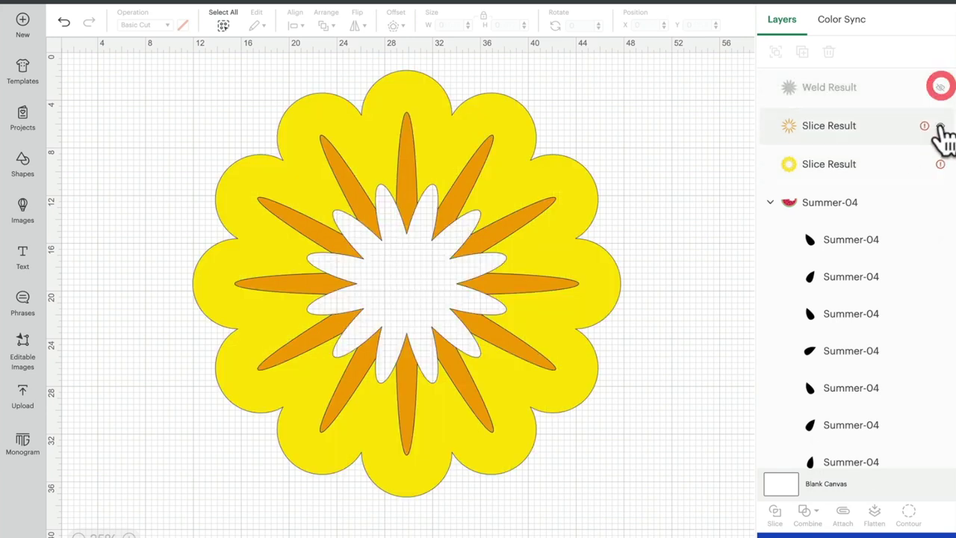
click(940, 126)
click(940, 125)
click(941, 126)
click(941, 125)
click(940, 88)
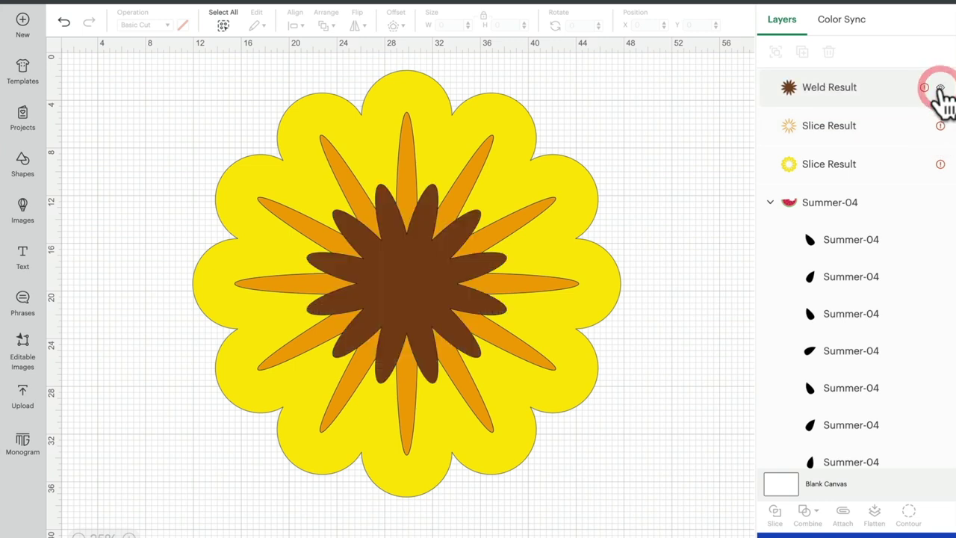
click(941, 88)
click(941, 125)
click(941, 125)
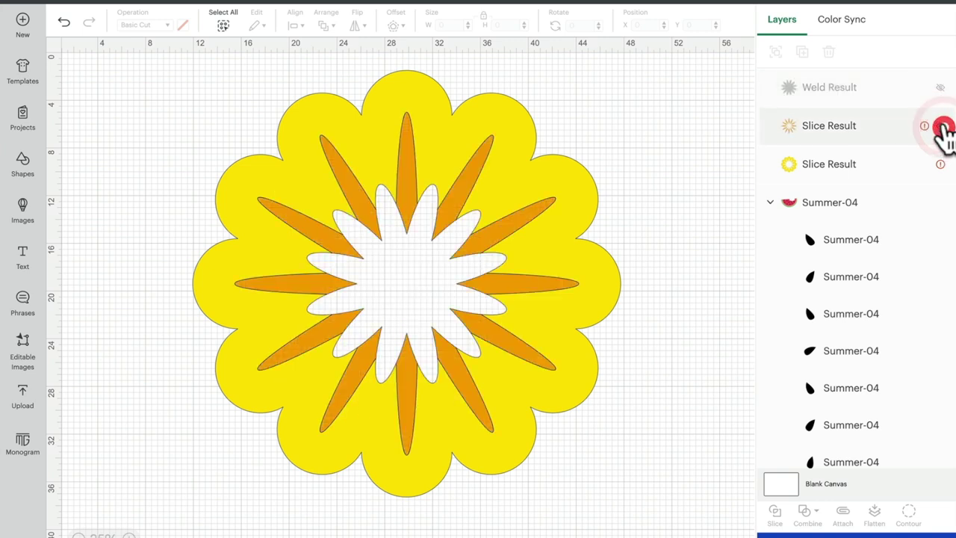
click(941, 88)
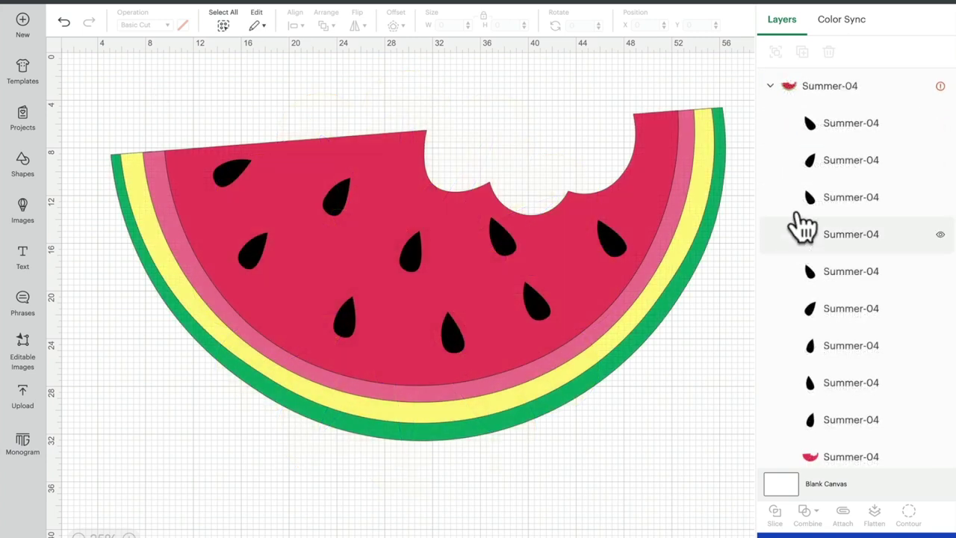
Step: Examine the seed, flesh and rind layers in the Summer-04 watermelon group
scroll(849, 304, down, 4)
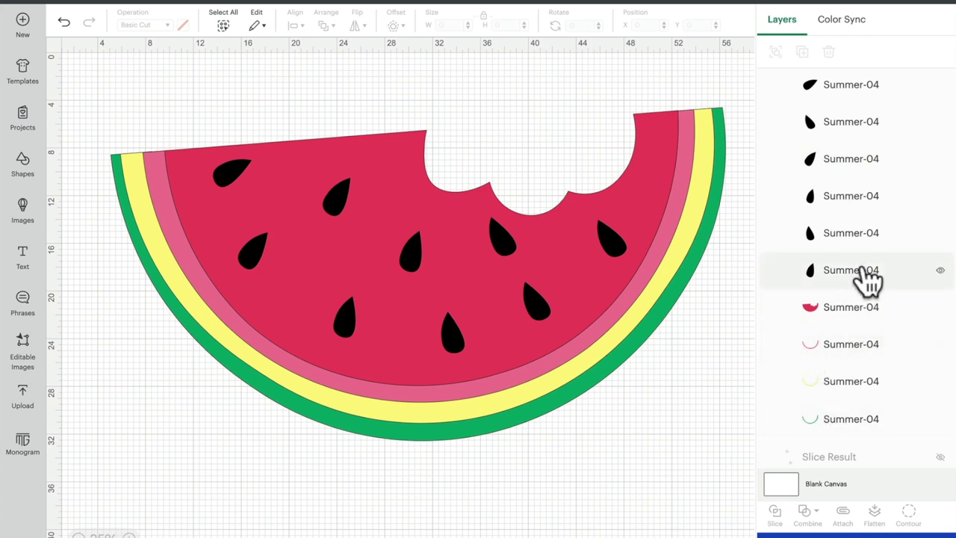
scroll(869, 277, up, 2)
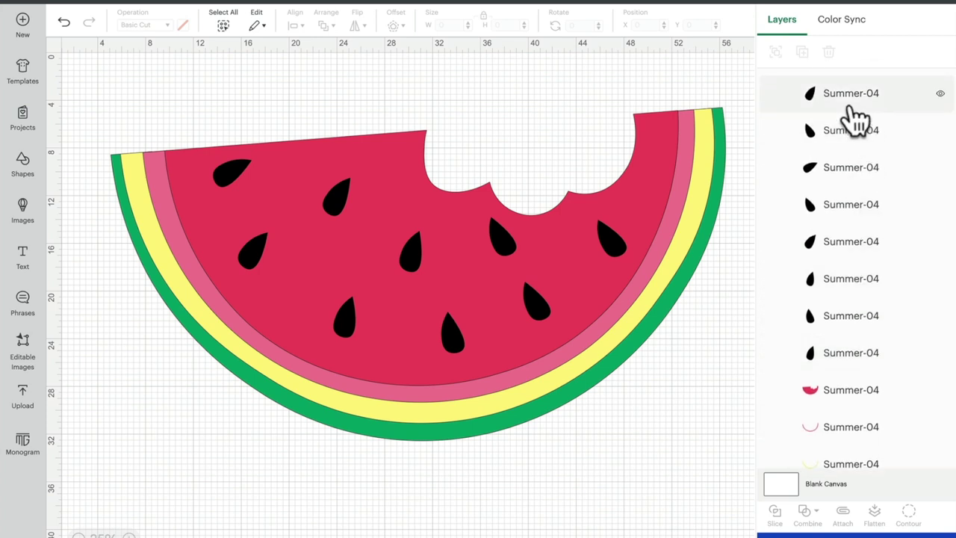
scroll(855, 120, up, 2)
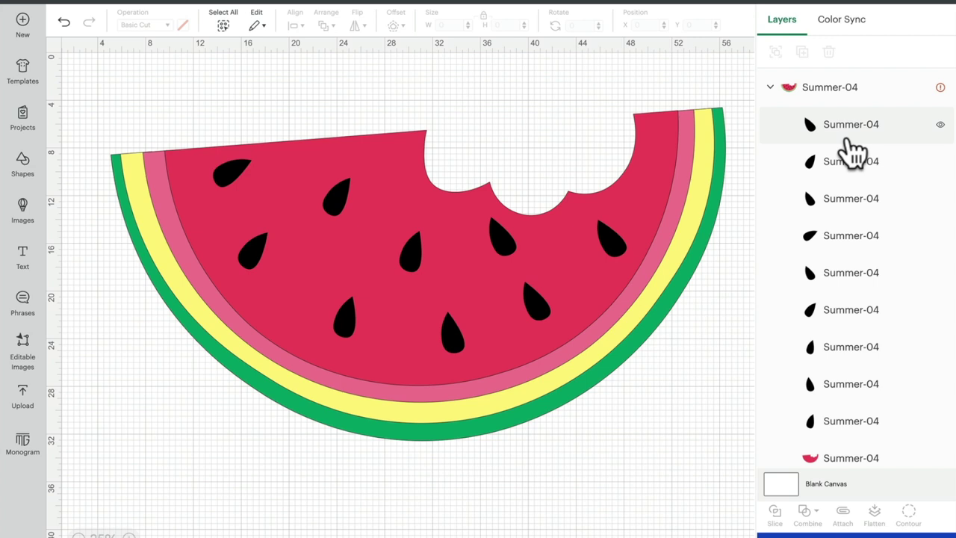
Step: Ungroup the Summer-04 watermelon into separate layers
click(850, 140)
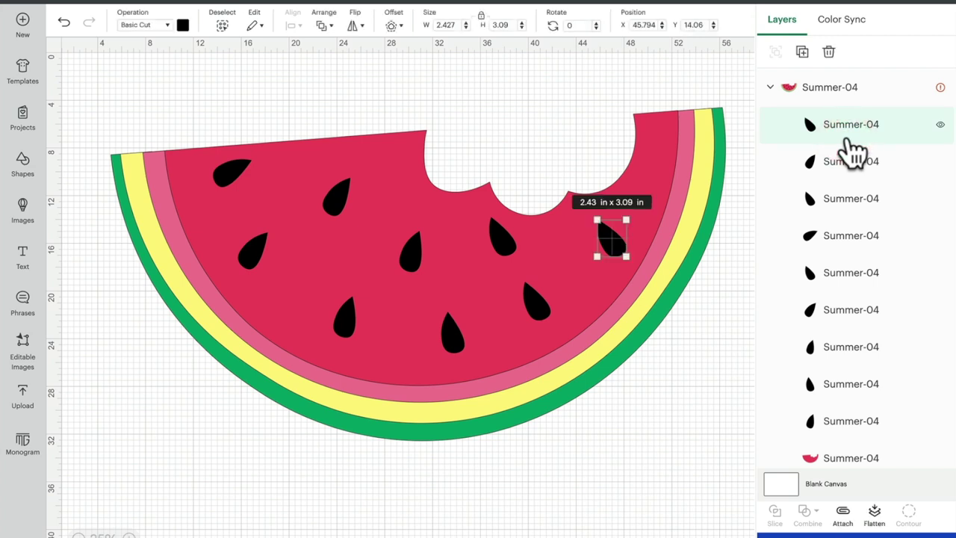
click(837, 461)
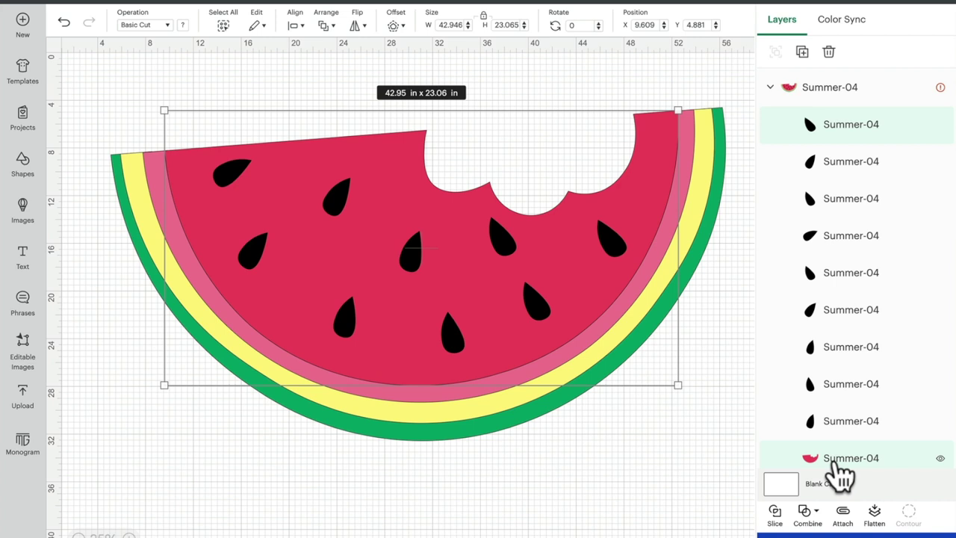
click(850, 91)
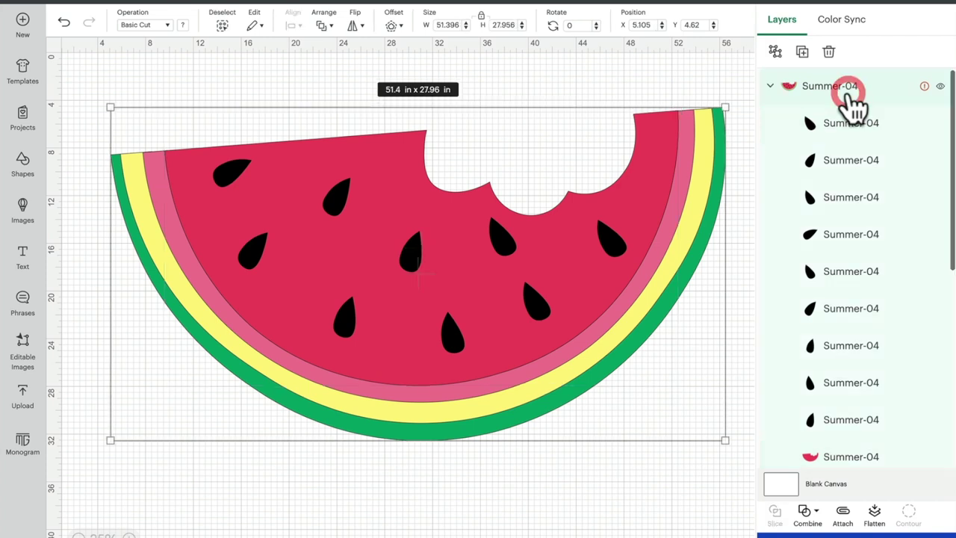
click(776, 52)
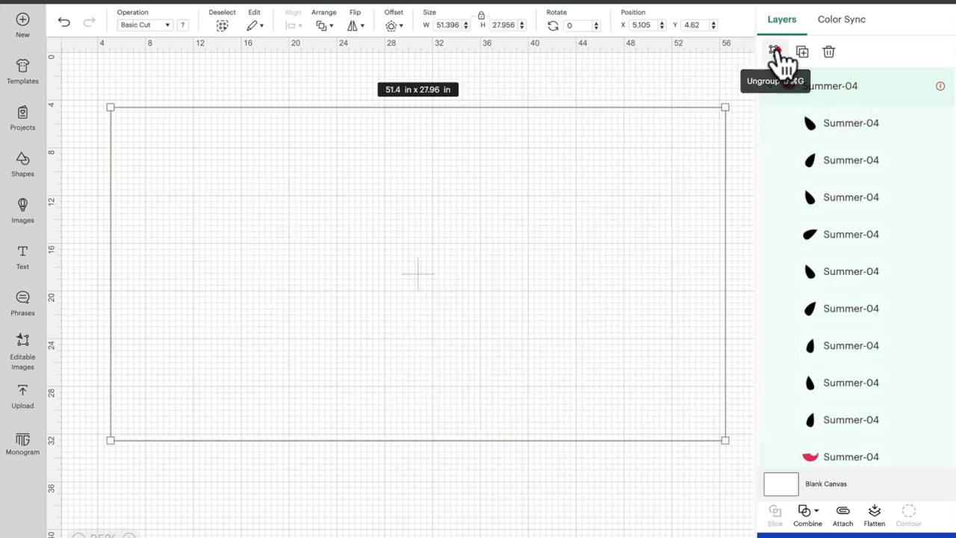
Step: Hide the green, yellow, pink and red watermelon layers so only the black seeds are shown
scroll(911, 254, down, 3)
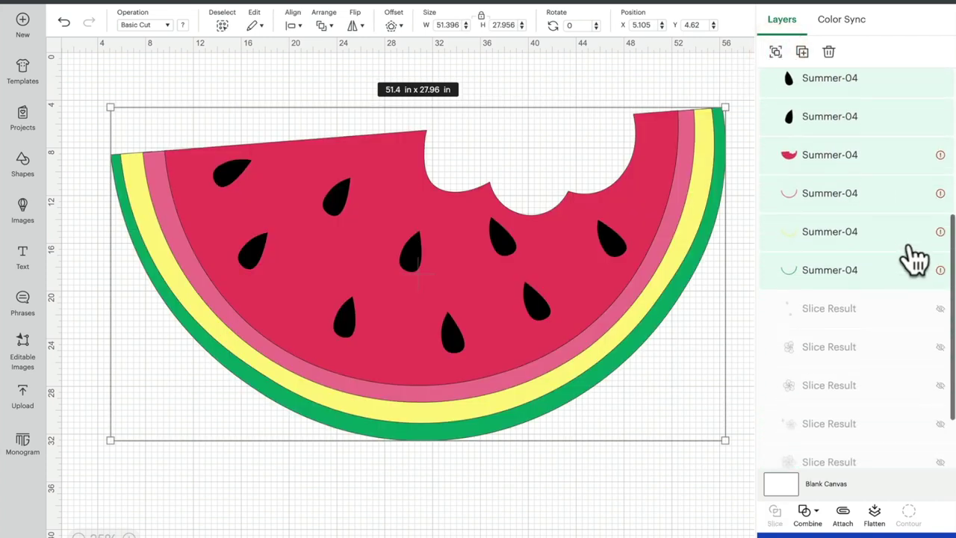
click(941, 257)
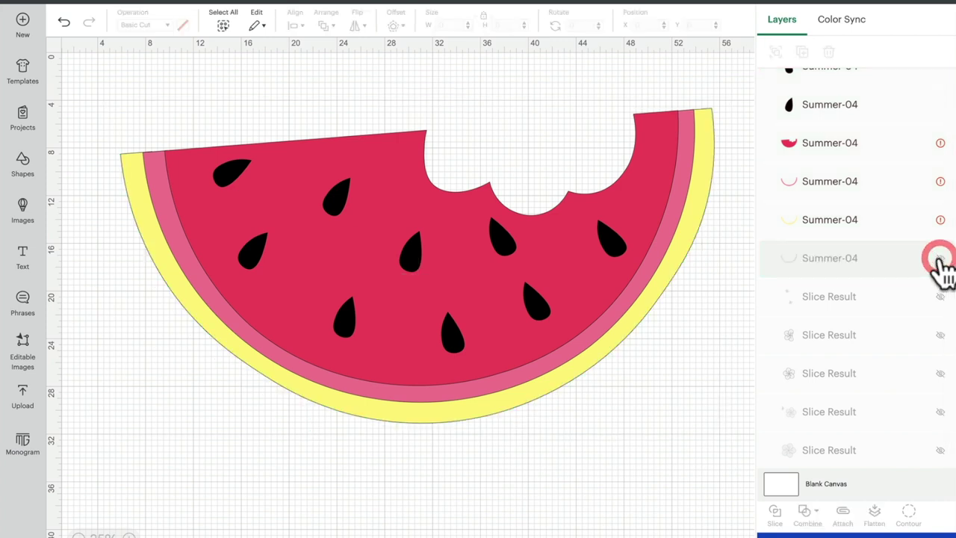
click(941, 220)
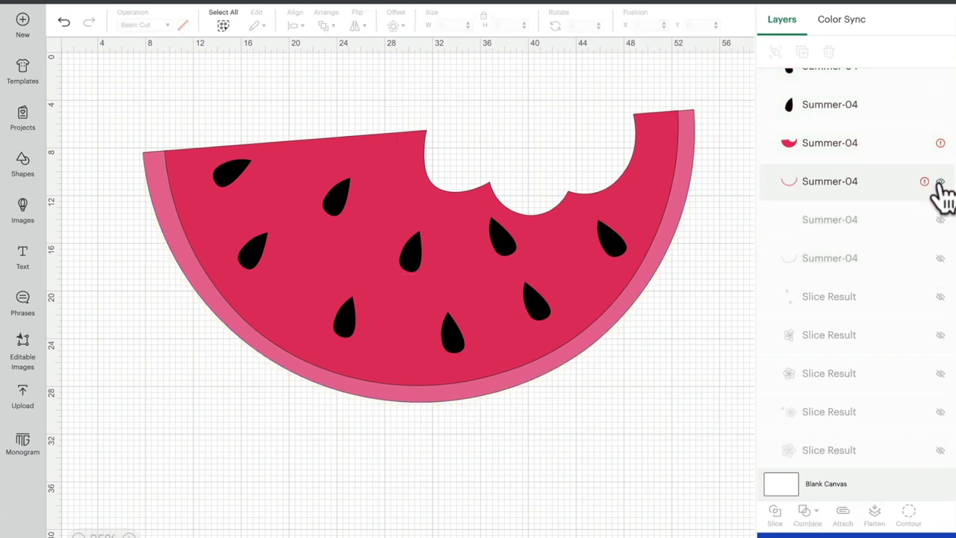
click(940, 182)
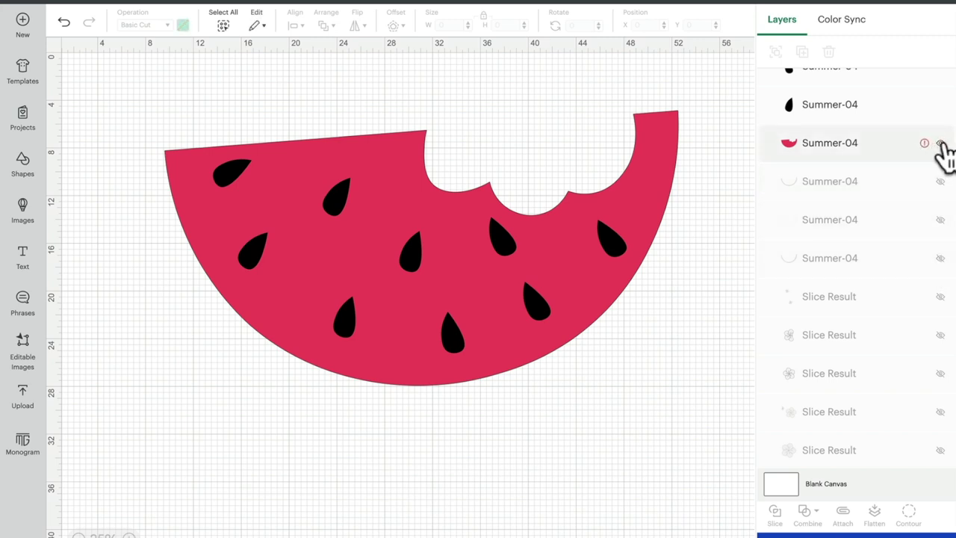
click(941, 143)
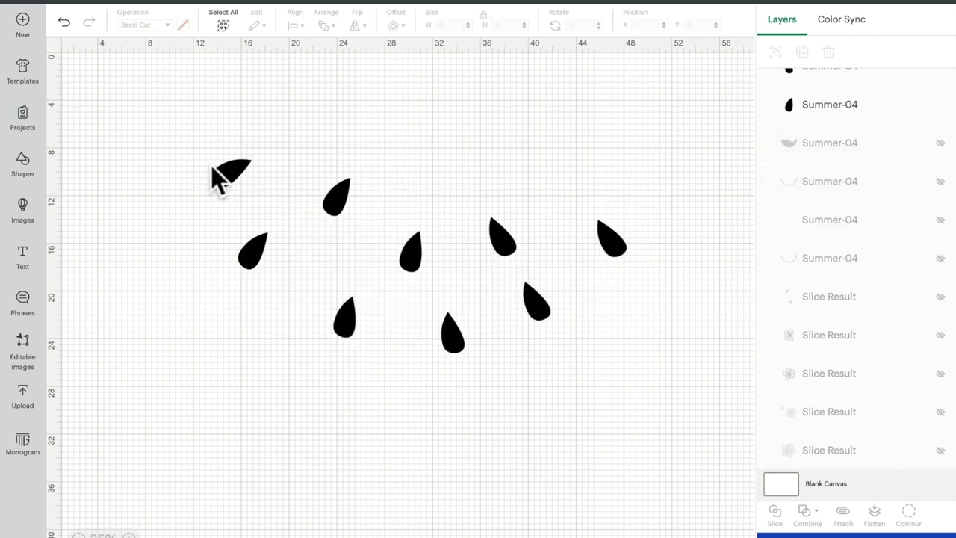
Step: Weld all the black seeds into a single layer
drag(106, 96, 682, 385)
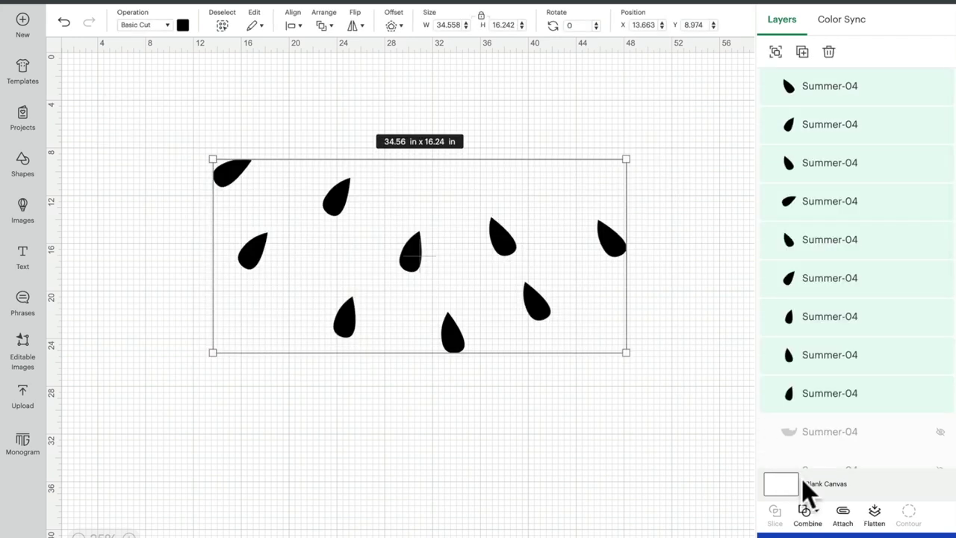
click(819, 511)
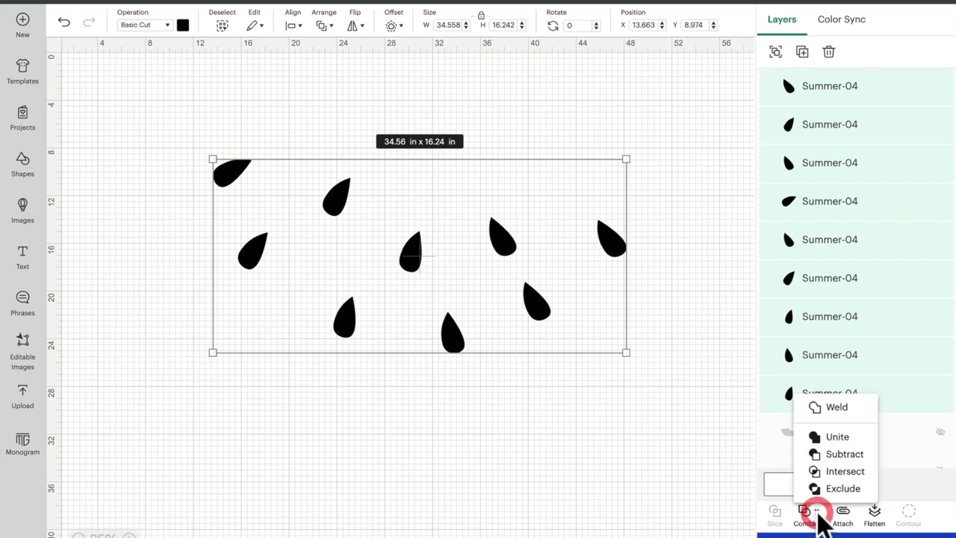
click(844, 410)
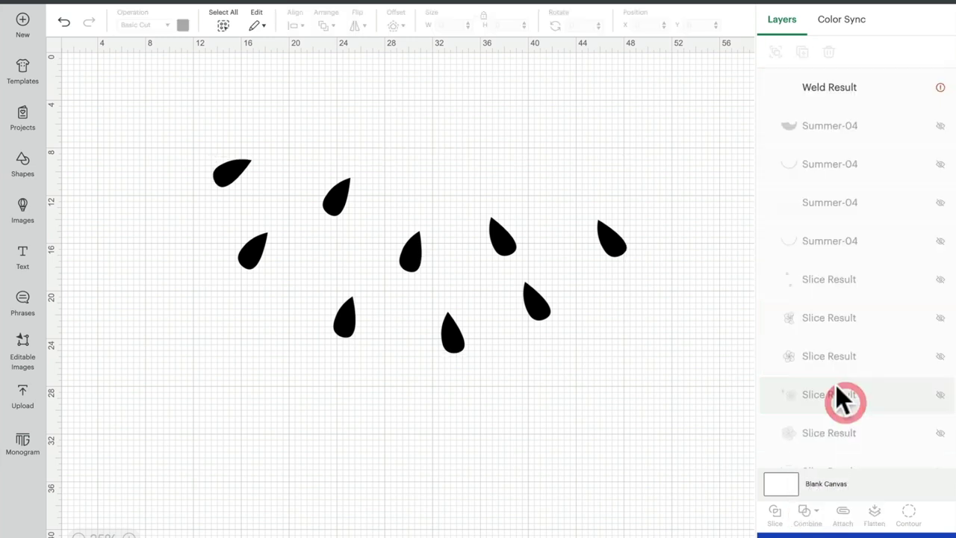
click(547, 233)
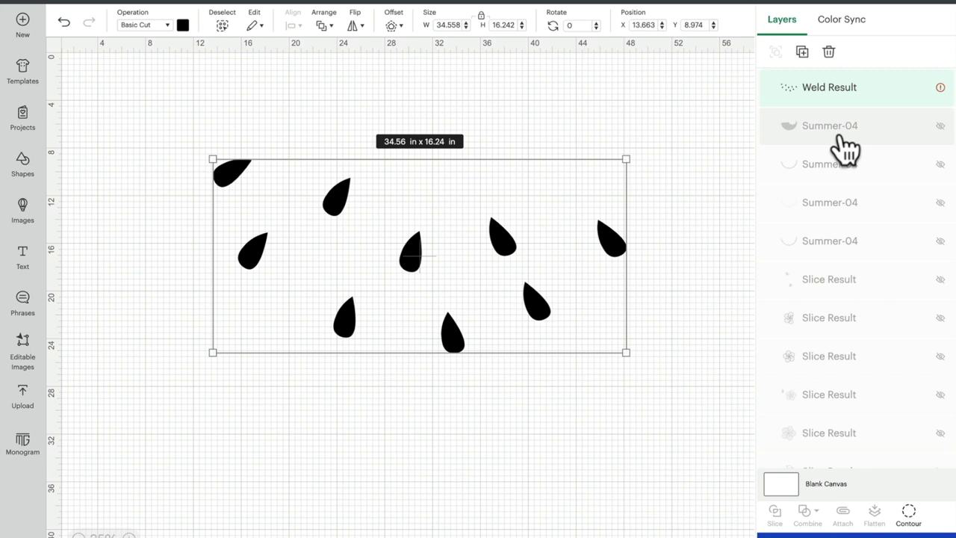
Step: Show the red flesh layer again and slice it with the welded seeds
click(940, 126)
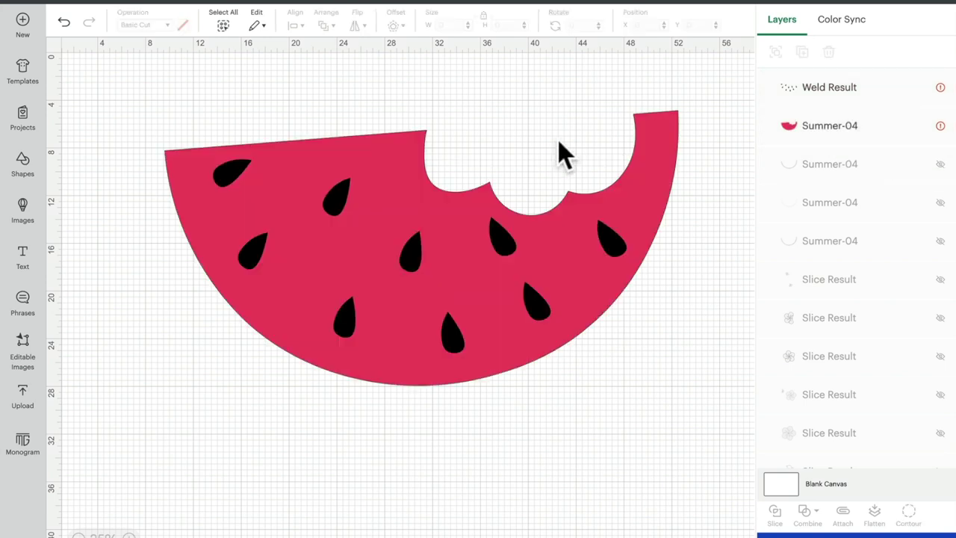
drag(112, 103, 709, 369)
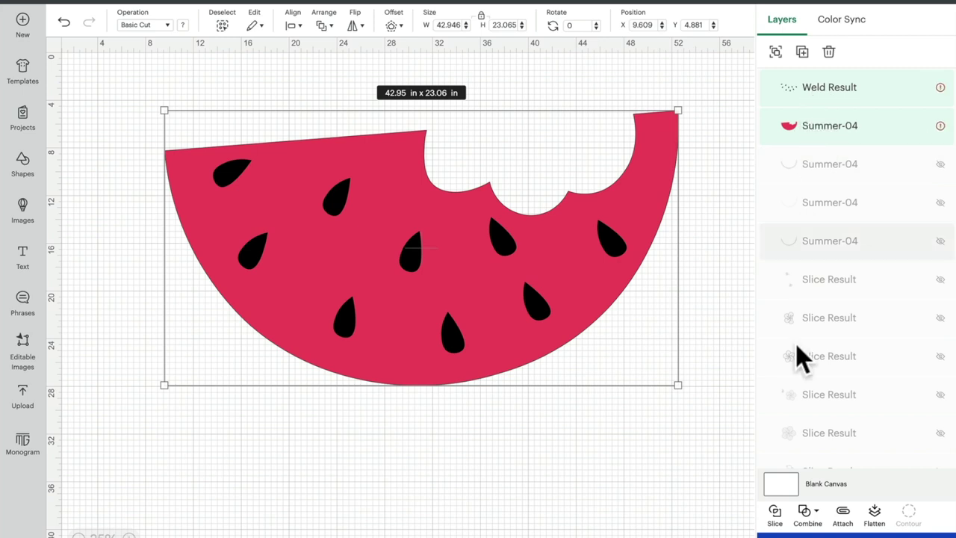
click(775, 516)
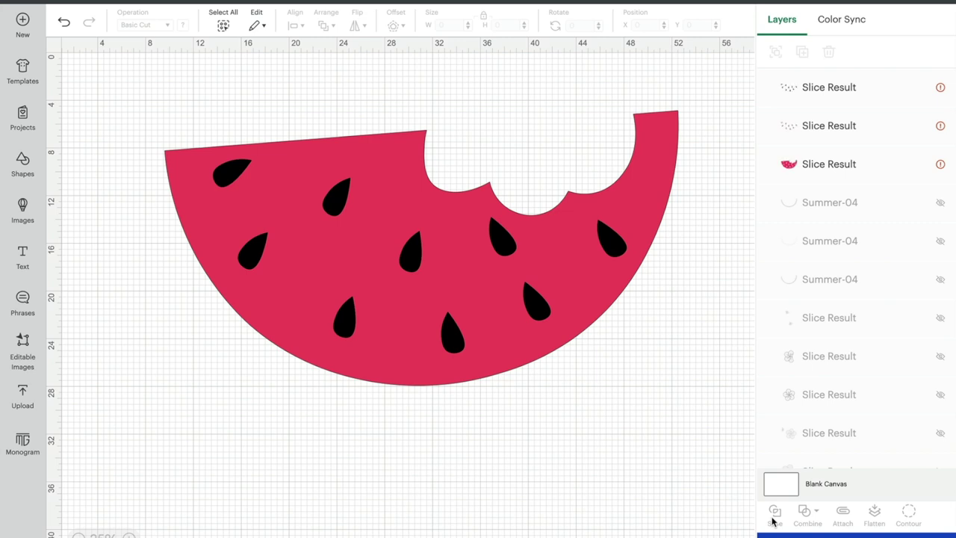
Step: Hide the black seeds, check the red seed-shaped slices by toggling them, and delete that red leftover layer
click(941, 125)
click(940, 88)
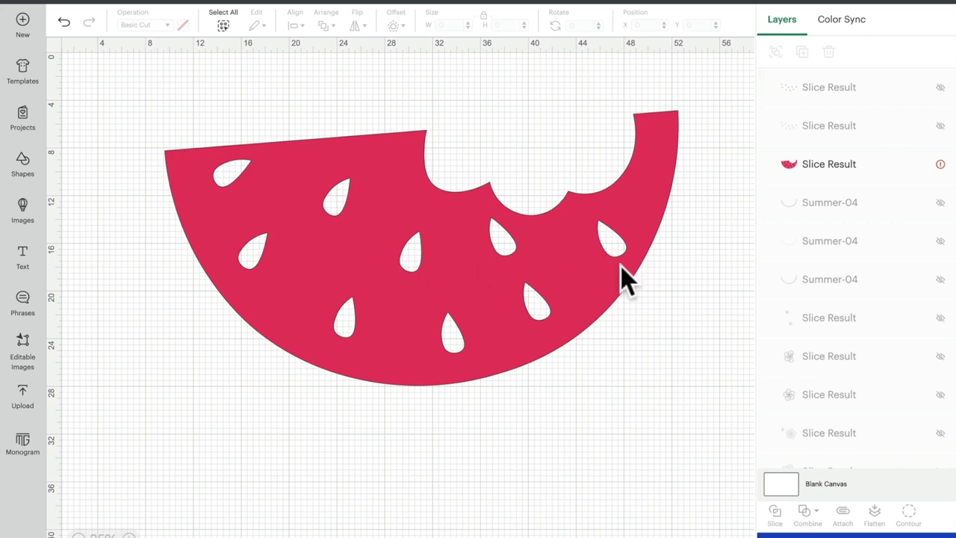
click(941, 125)
click(941, 125)
click(940, 126)
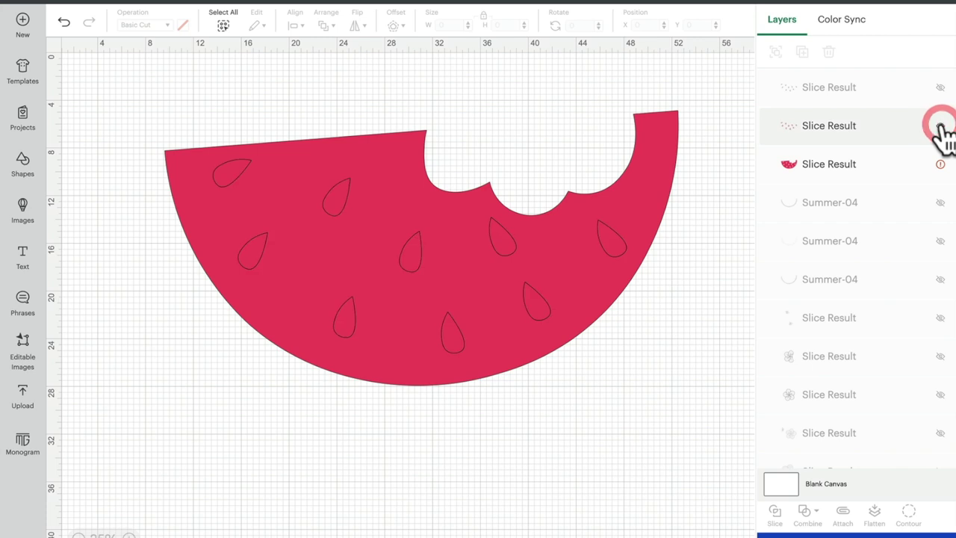
click(878, 149)
click(829, 51)
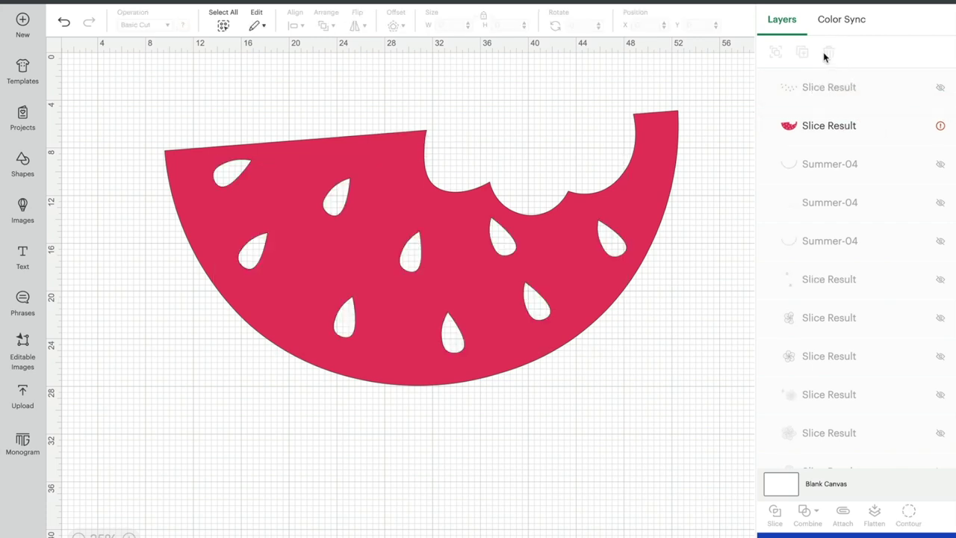
Step: Toggle the black seeds to check the cut-outs in the red flesh, and show the pink, yellow and green bands again
click(939, 88)
click(940, 88)
click(940, 88)
click(940, 89)
click(940, 88)
click(940, 88)
click(940, 89)
click(940, 88)
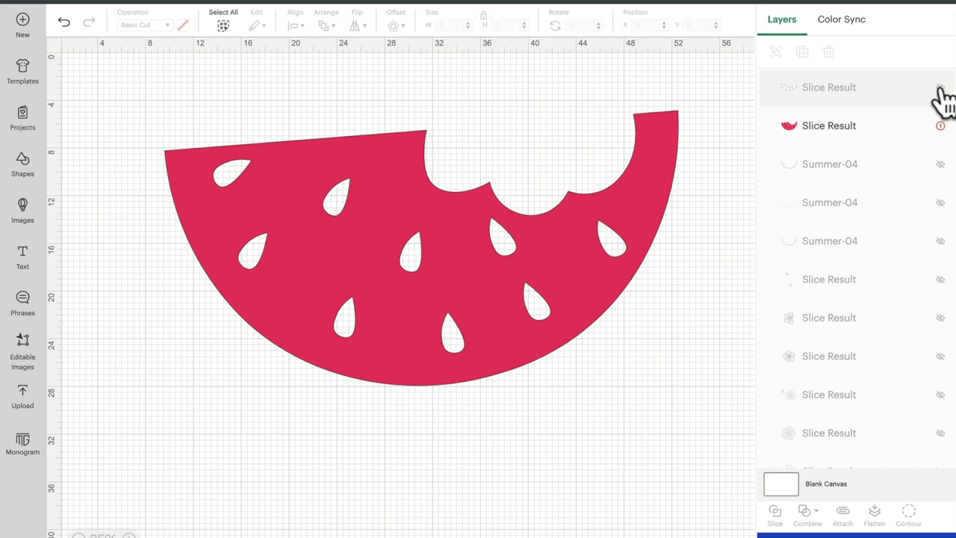
click(940, 88)
click(940, 89)
click(940, 89)
click(940, 88)
click(940, 88)
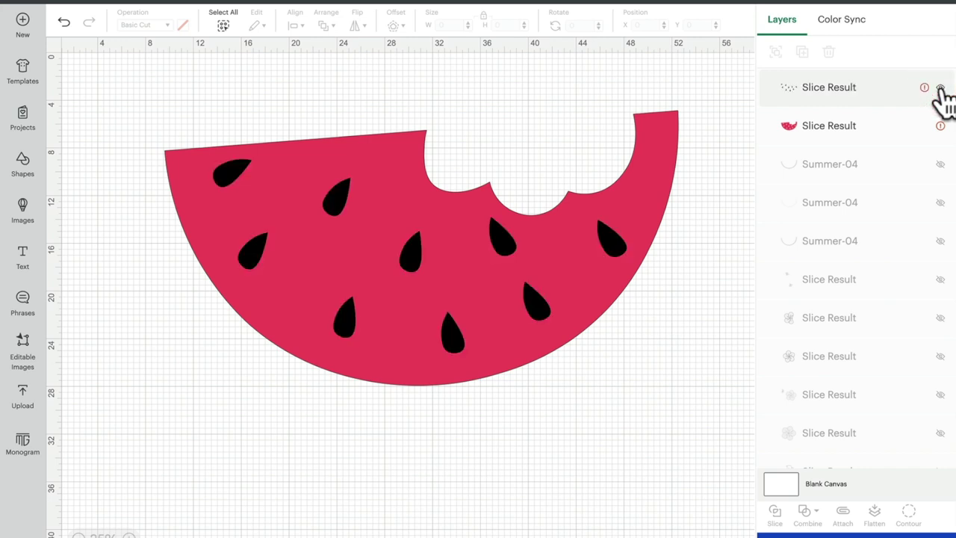
click(940, 88)
click(940, 88)
click(940, 88)
click(940, 88)
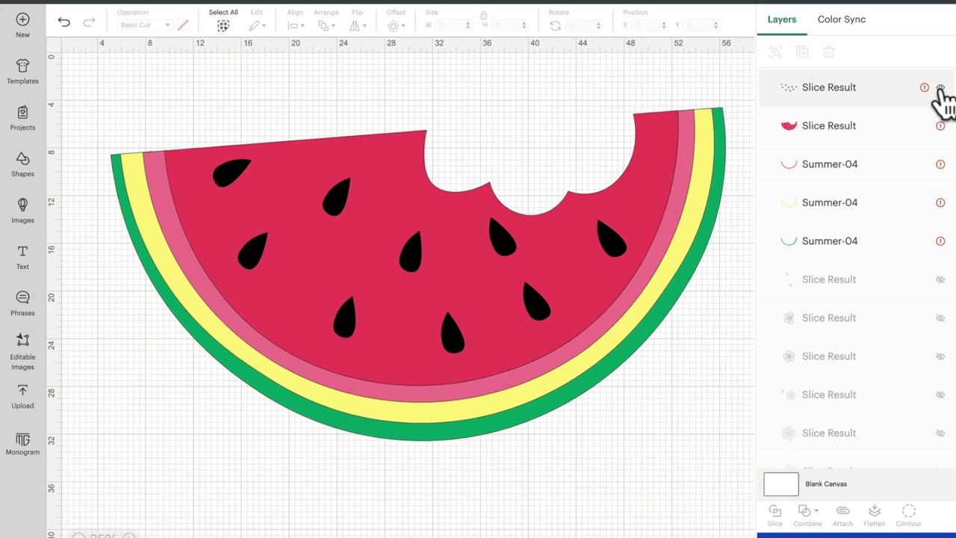
Step: Hide the black seeds and toggle the red flesh to check where it overlaps the pink band
click(940, 88)
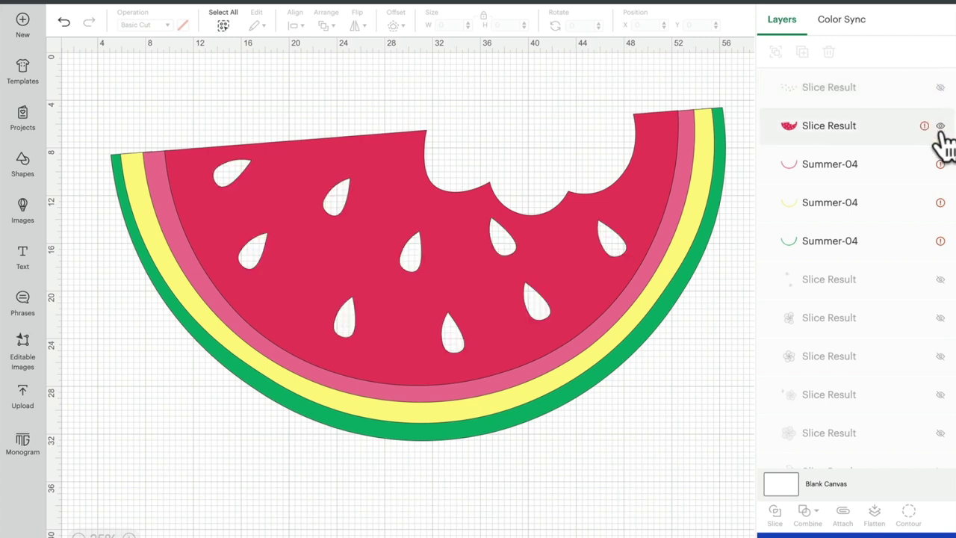
click(940, 126)
click(941, 127)
click(940, 127)
click(941, 127)
click(940, 127)
click(941, 127)
click(940, 127)
click(940, 127)
click(941, 127)
click(940, 127)
Step: Hide the yellow and green bands, and slice the red flesh with the pink band
click(941, 203)
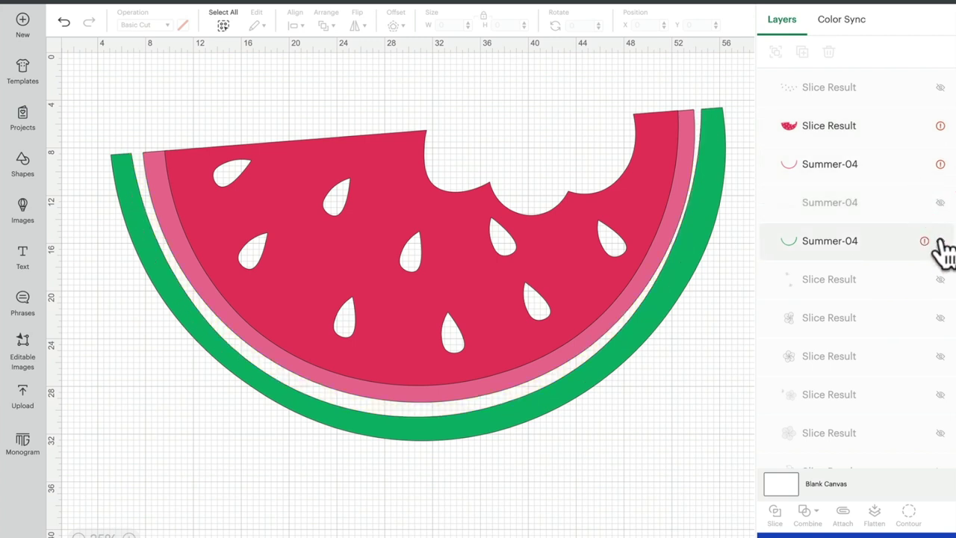
click(941, 241)
drag(720, 79, 122, 441)
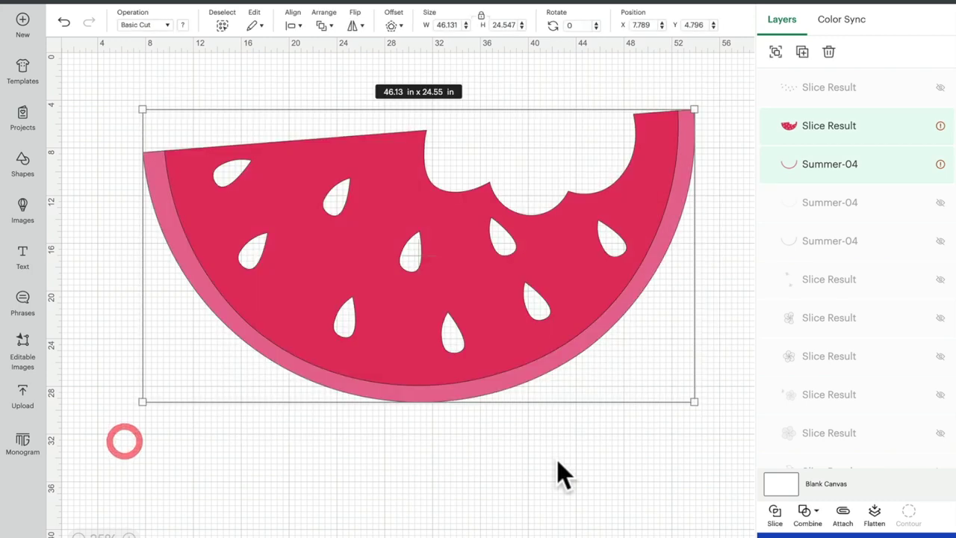
click(776, 516)
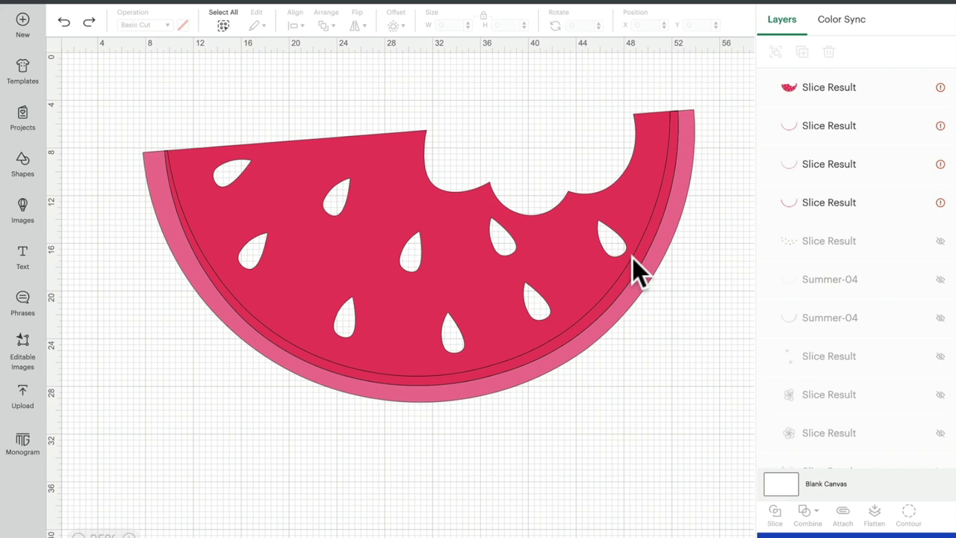
Step: Hide the main red flesh slice, toggle the thin red overlap strip to inspect it, and leave it hidden
mouse_move(934, 96)
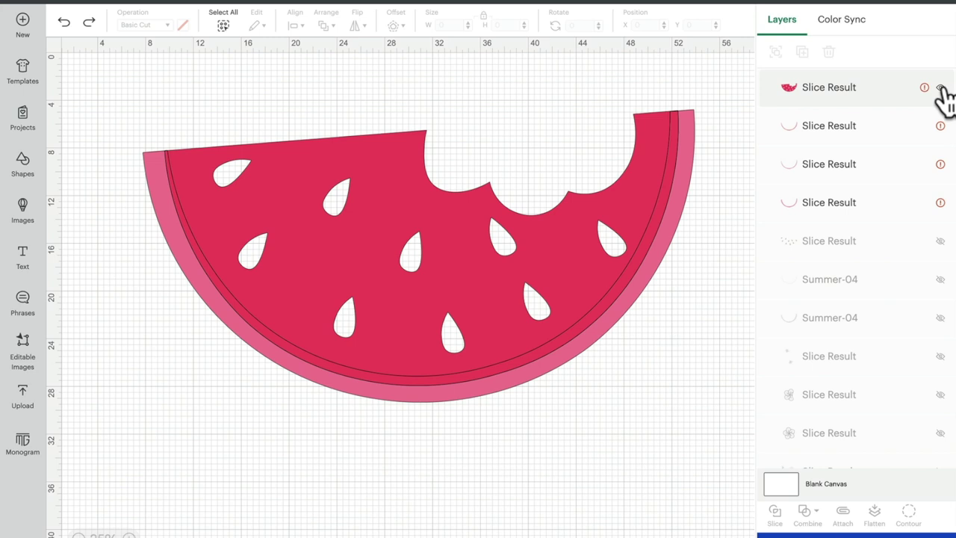
click(940, 88)
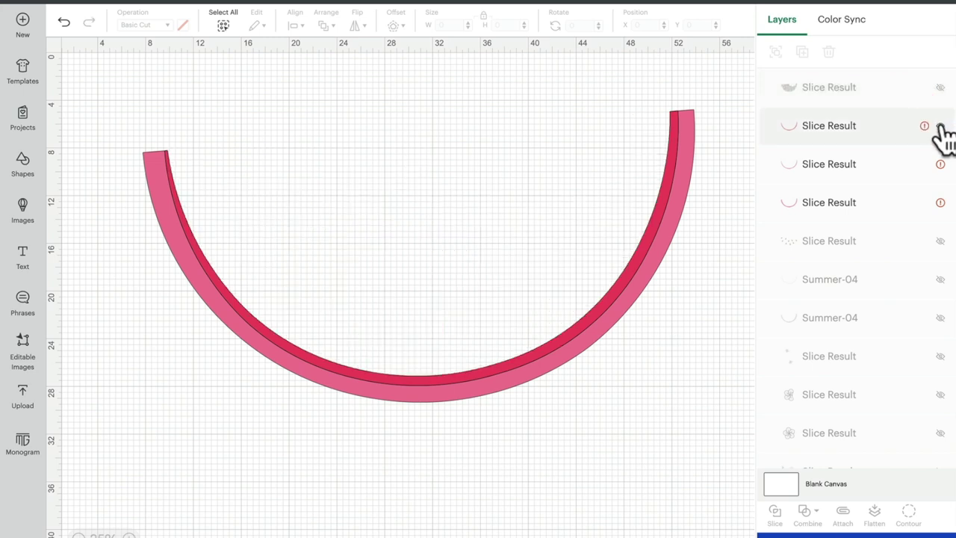
click(941, 126)
click(940, 126)
click(941, 126)
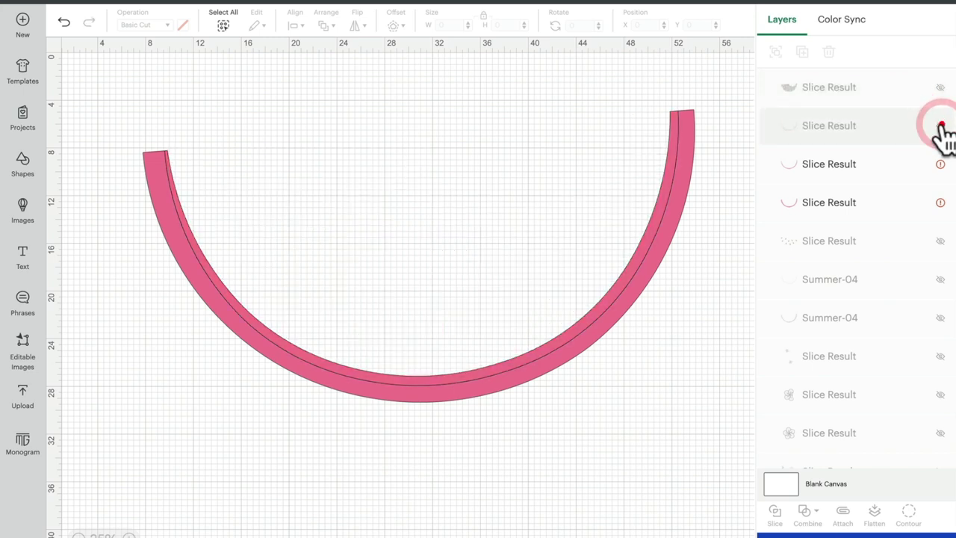
click(941, 126)
click(941, 127)
click(941, 126)
click(940, 126)
click(940, 127)
click(941, 126)
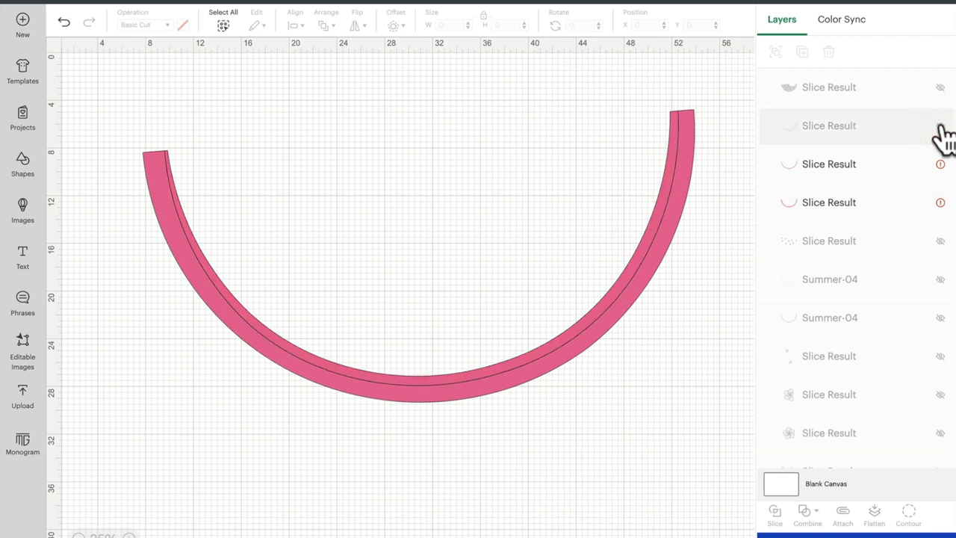
Step: Toggle the thin pink overlap strip to identify it, and delete it from the pink band's inner edge
click(941, 165)
click(941, 164)
click(941, 164)
click(941, 165)
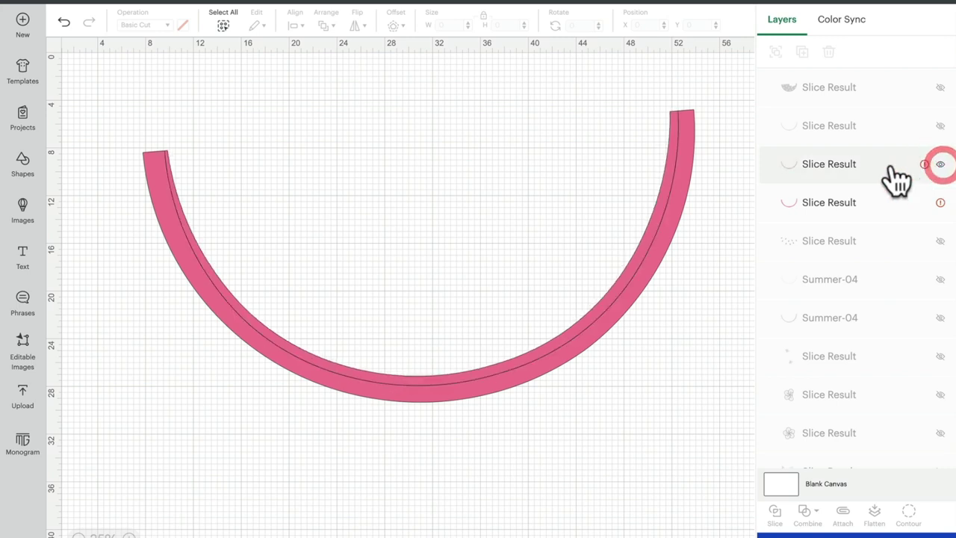
click(860, 169)
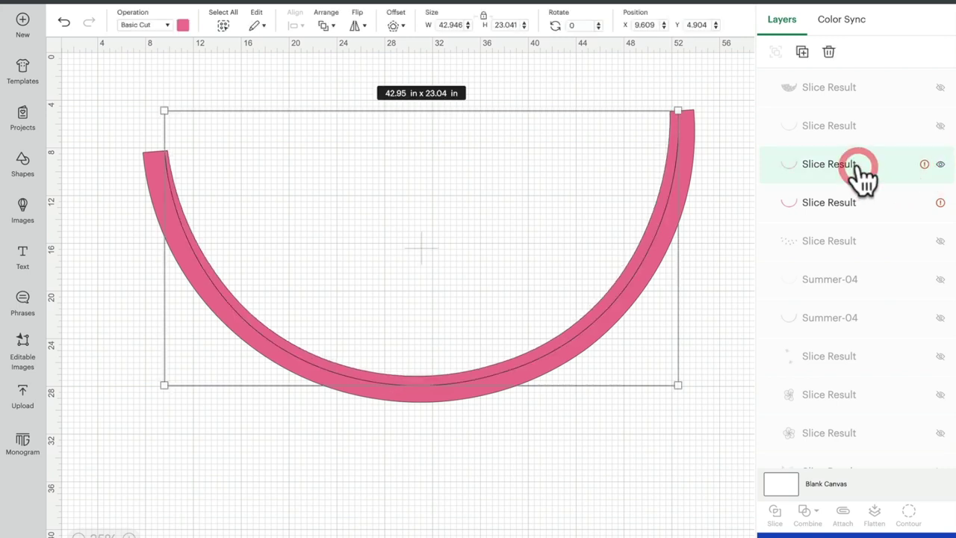
click(828, 52)
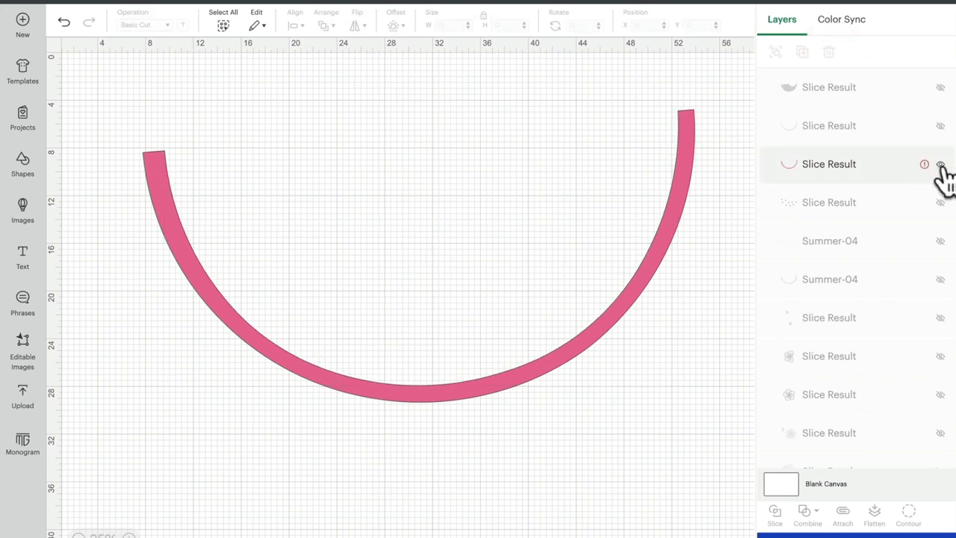
Step: Check the trimmed pink band and hide it, and show the red flesh and its thin red edge strip together
click(940, 165)
click(940, 164)
click(941, 164)
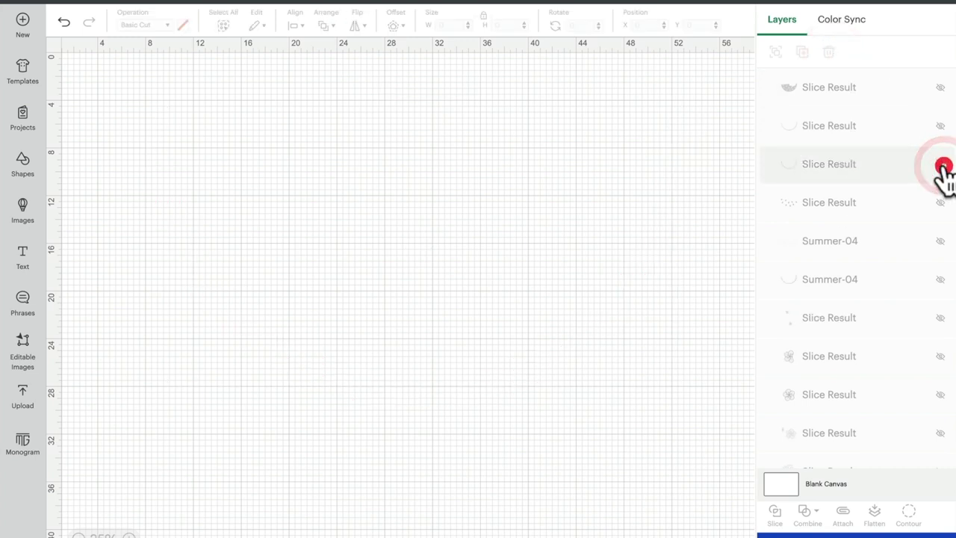
click(941, 126)
click(941, 87)
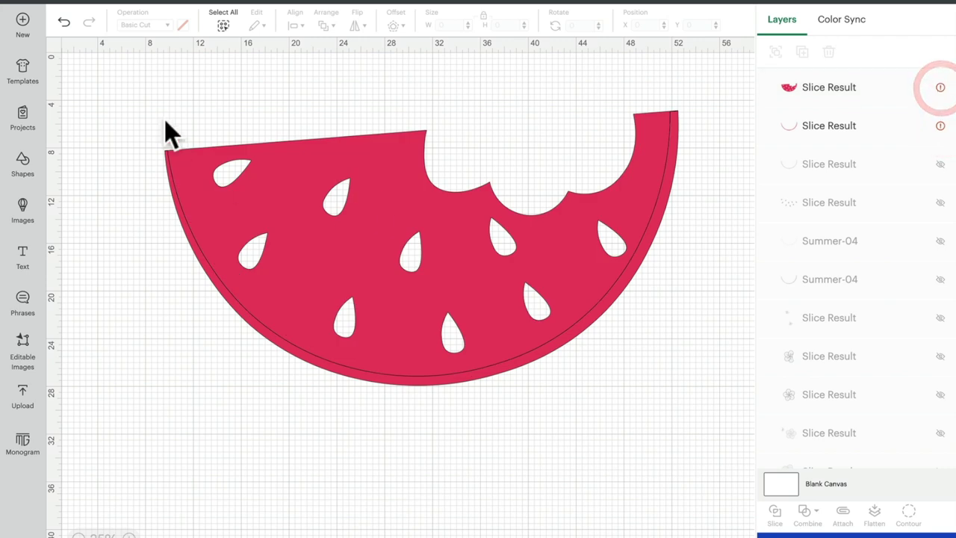
Step: Weld the red flesh and its thin red edge strip into one shape
drag(110, 107, 620, 410)
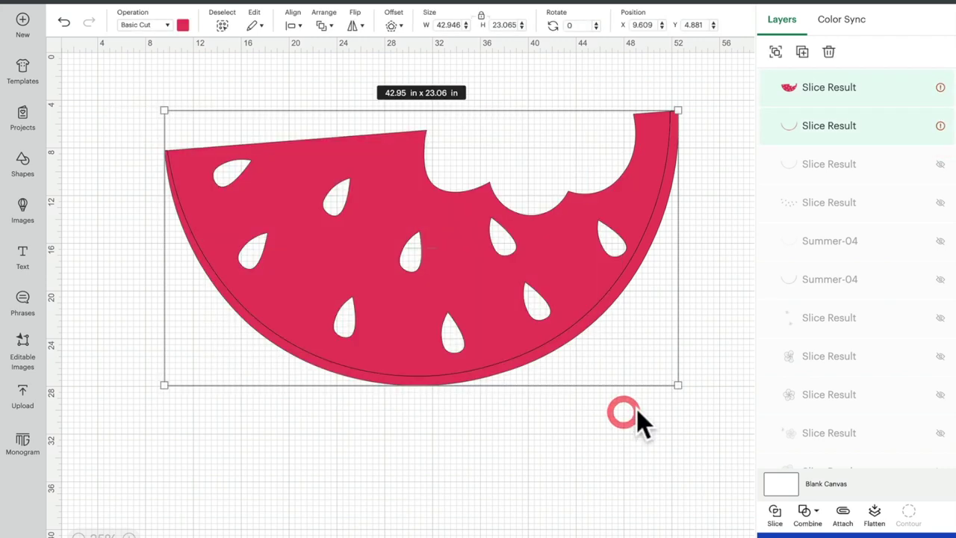
click(822, 519)
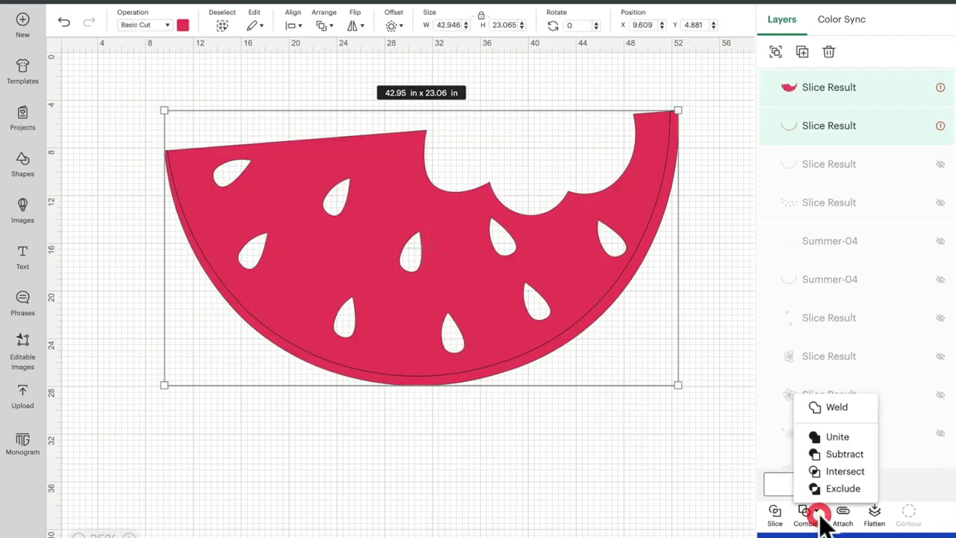
click(836, 407)
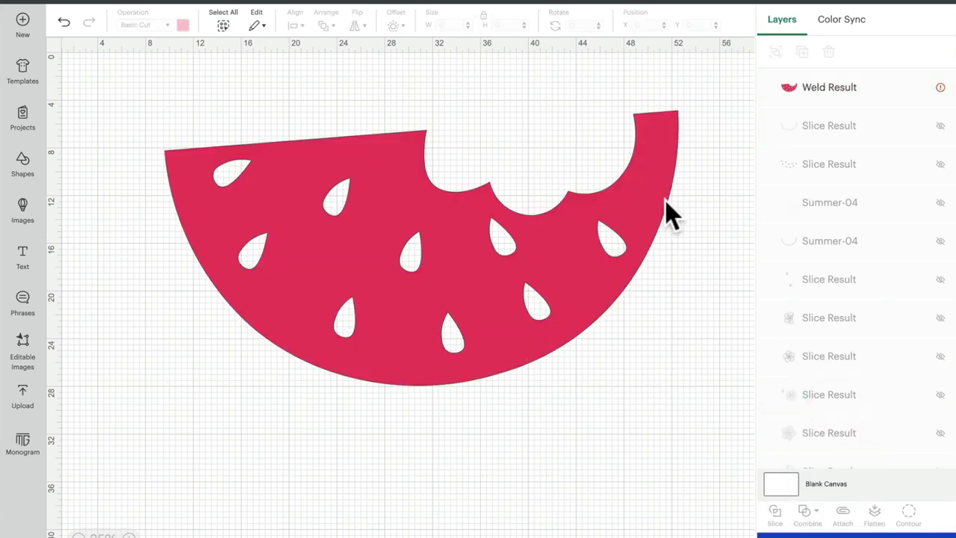
Step: Toggle the trimmed pink band to check its fit against the welded red flesh, leave it visible, and show the seeds
click(941, 126)
click(940, 126)
click(941, 126)
click(940, 125)
click(940, 125)
click(941, 125)
click(941, 126)
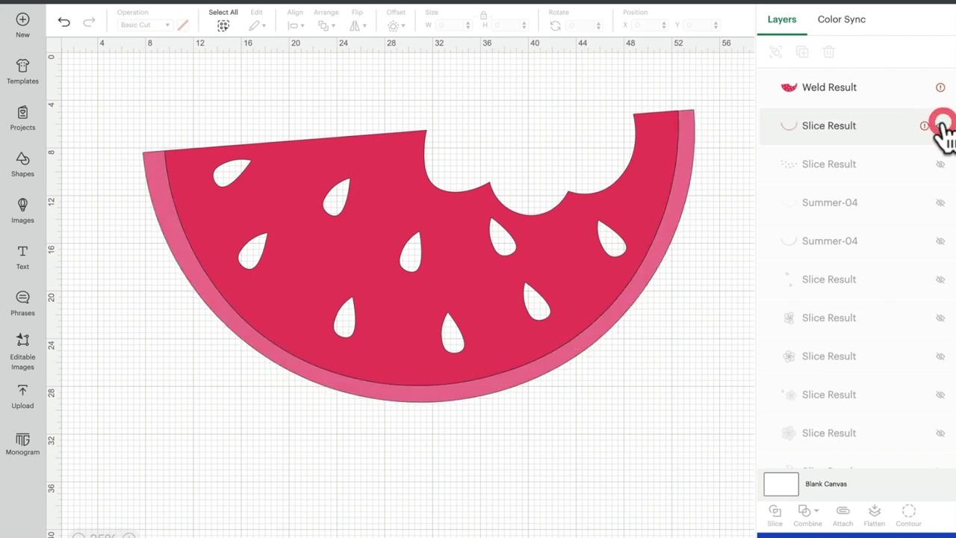
click(940, 166)
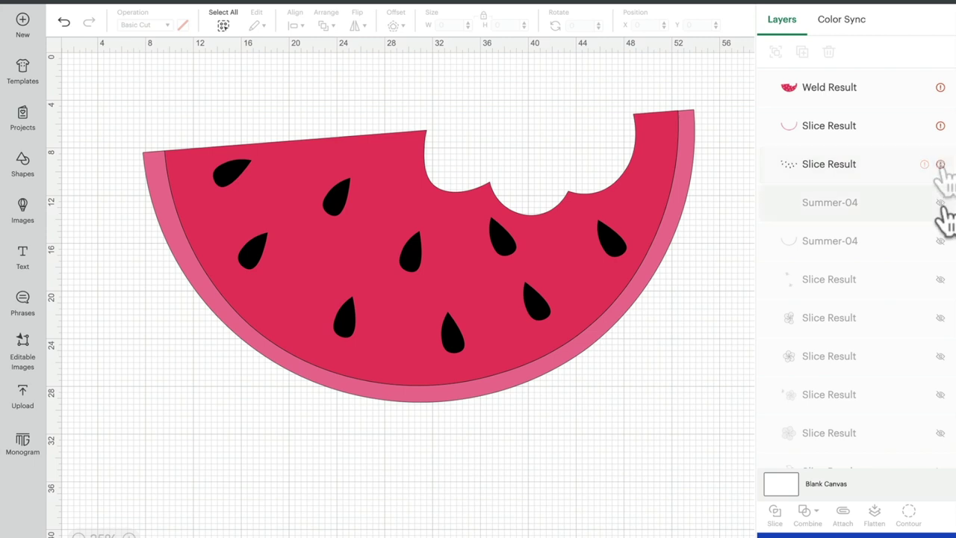
Step: Show the yellow band and toggle the pink band to check how the two overlap, leaving both visible
click(940, 203)
click(941, 203)
click(941, 203)
click(940, 126)
click(940, 125)
click(942, 127)
click(941, 127)
click(941, 127)
click(941, 127)
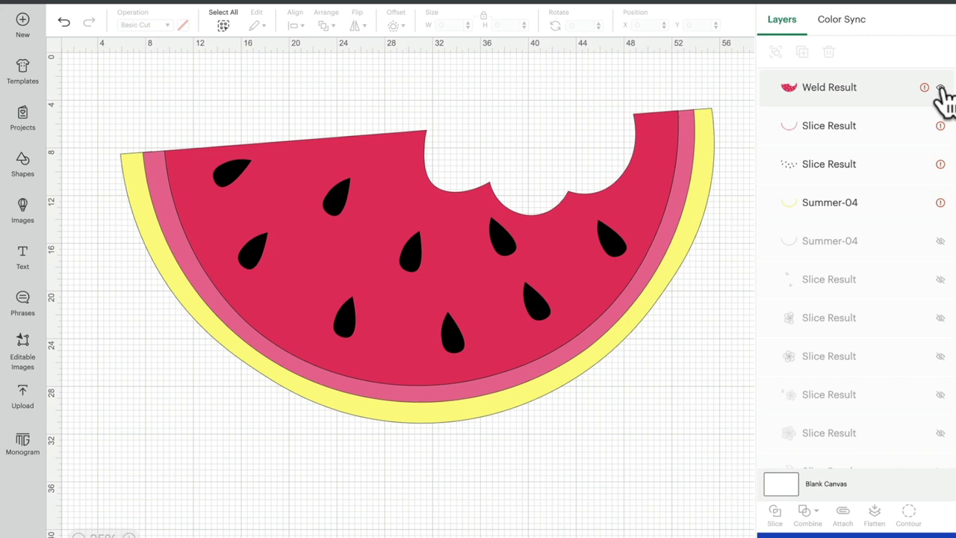
Step: Hide the red flesh and the seeds, and slice the pink band with the yellow band
click(941, 87)
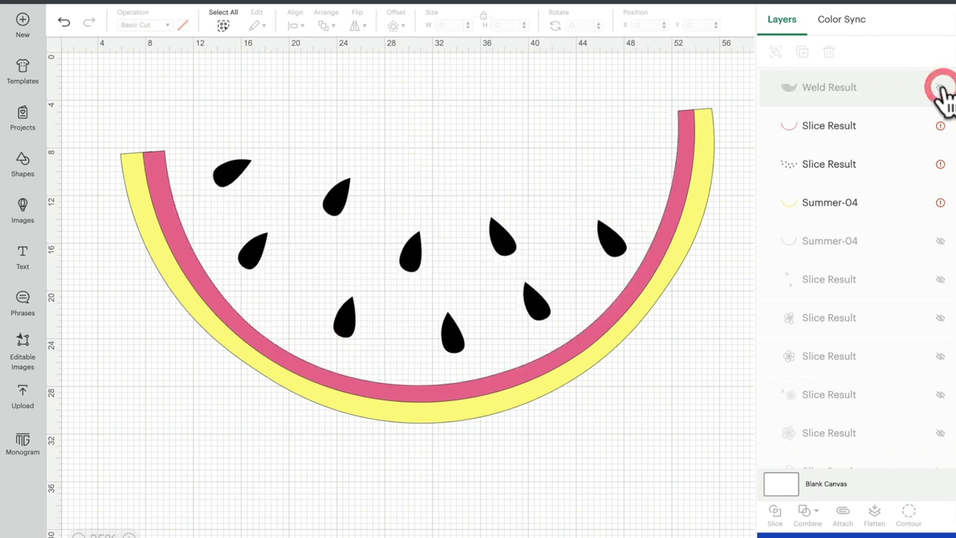
click(941, 165)
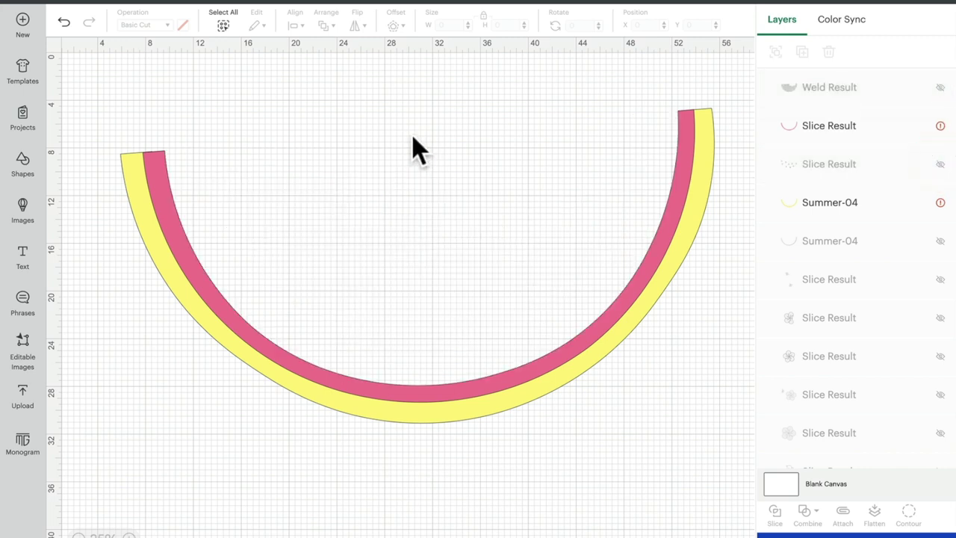
drag(86, 97, 593, 454)
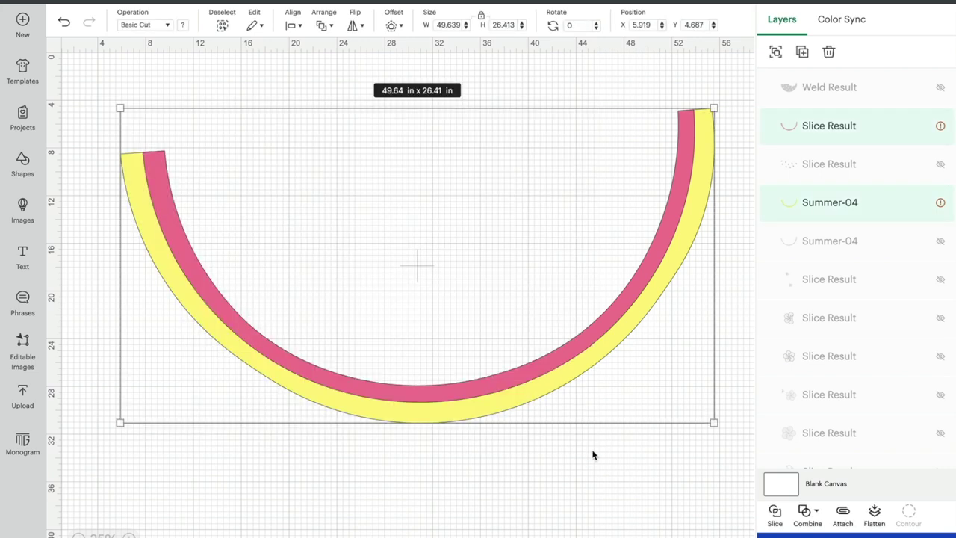
click(776, 515)
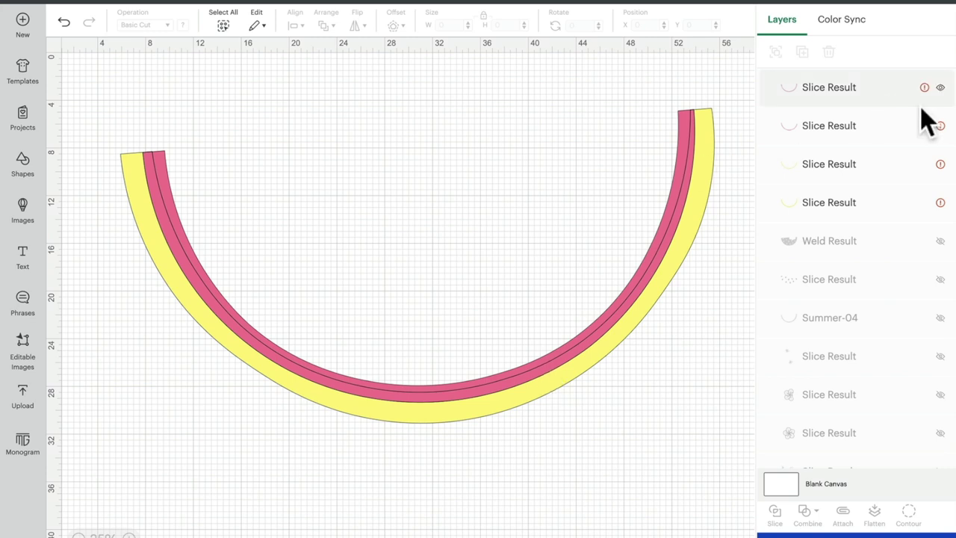
Step: Hide the inner pink slice, toggle the thin pink overlap strip to compare it with the yellow pieces, and leave it hidden
click(941, 87)
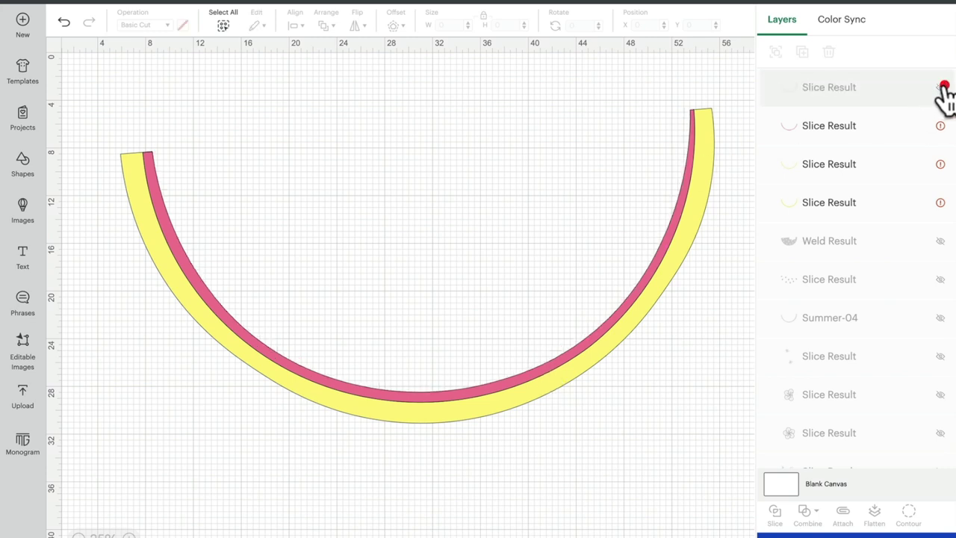
click(941, 124)
click(940, 126)
click(941, 126)
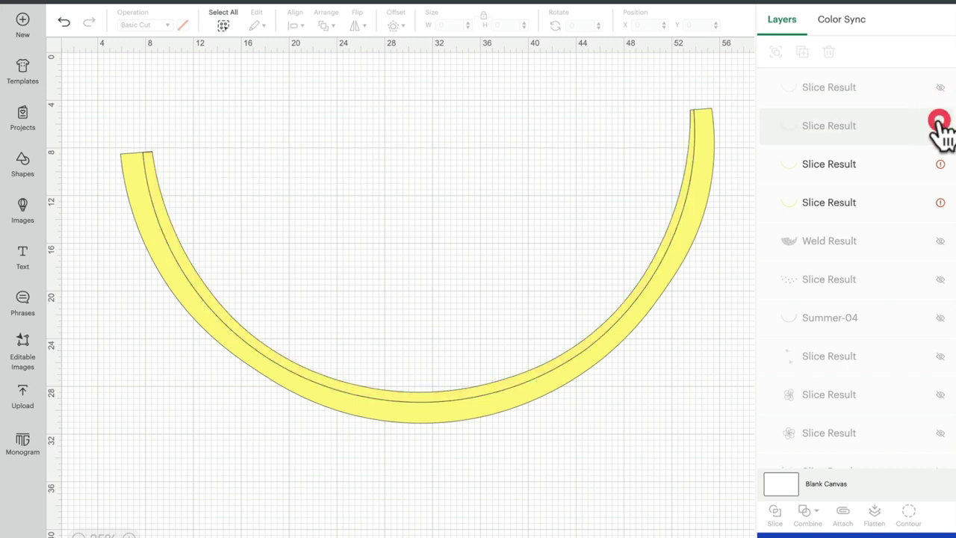
click(940, 125)
click(940, 125)
click(941, 125)
click(941, 126)
click(940, 125)
click(941, 125)
click(940, 126)
click(941, 126)
click(940, 126)
click(941, 126)
Step: Toggle the thin yellow overlap strip to identify it, and delete it from the yellow band's inner edge
click(940, 163)
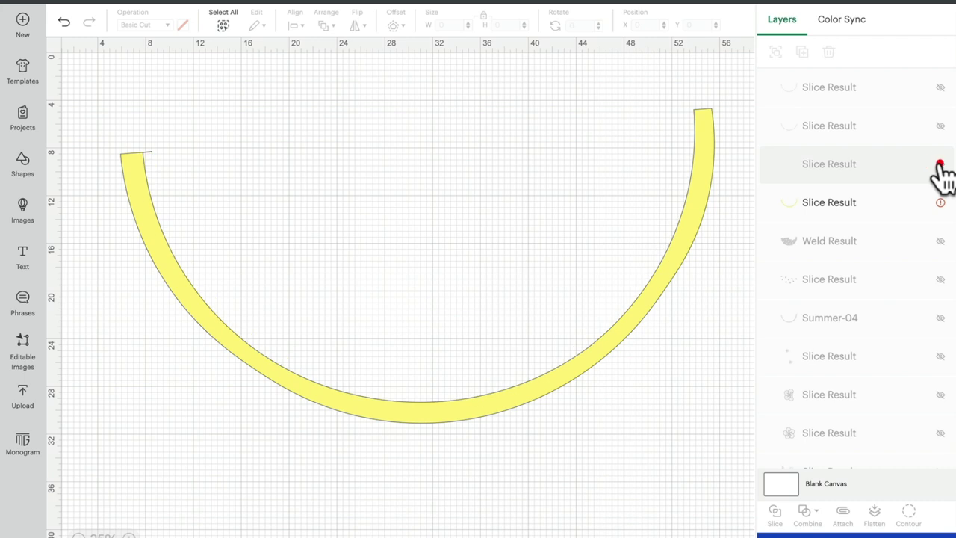
click(941, 164)
click(852, 165)
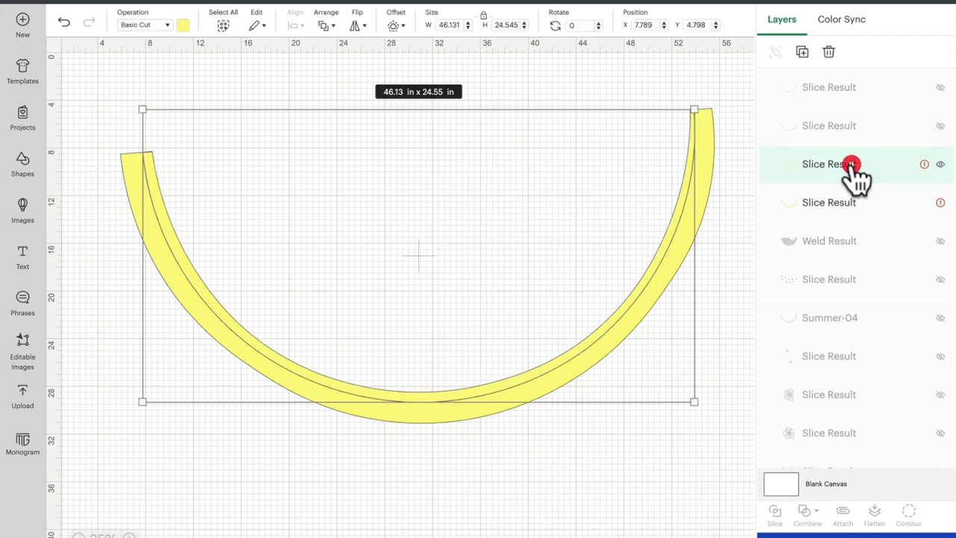
click(828, 52)
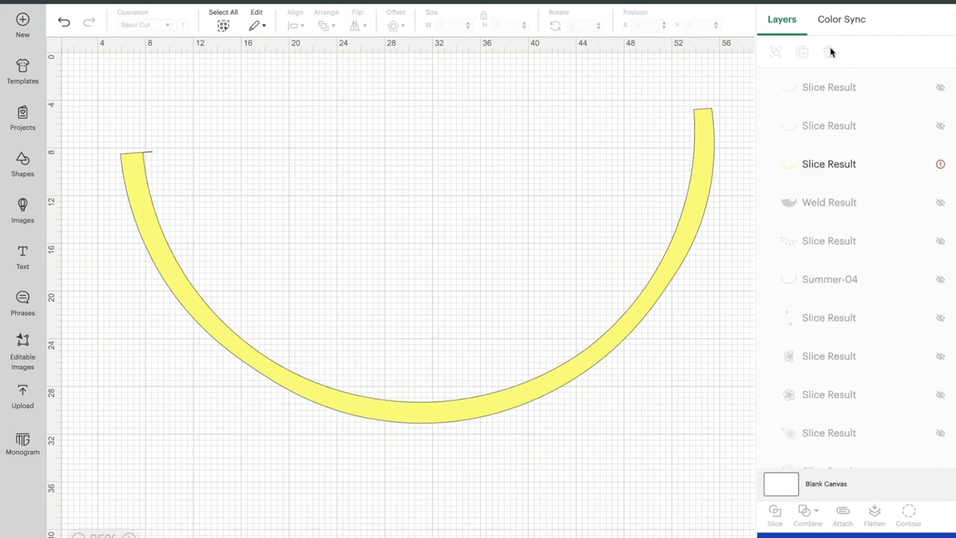
Step: Show both pink slices, hide the yellow band, and weld the pink slices into one band
click(941, 88)
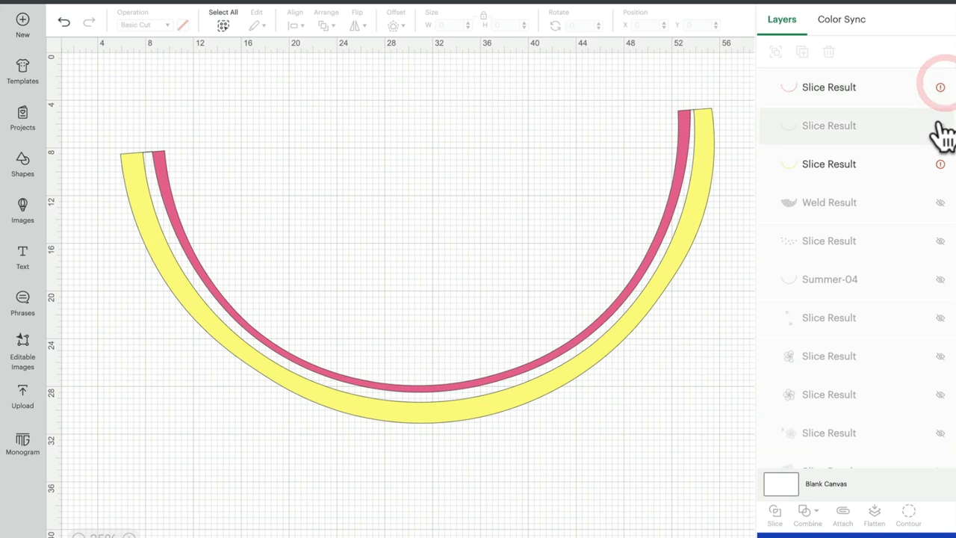
click(940, 125)
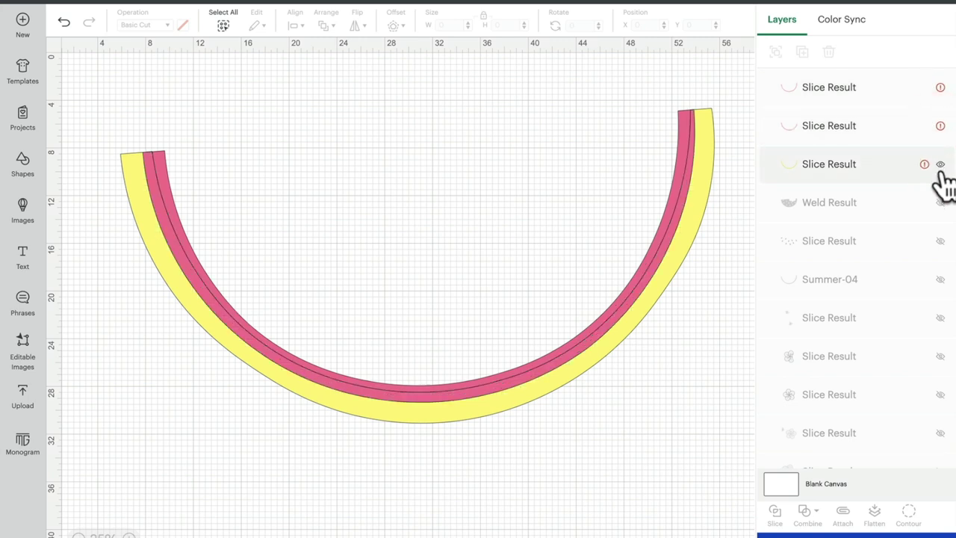
click(940, 164)
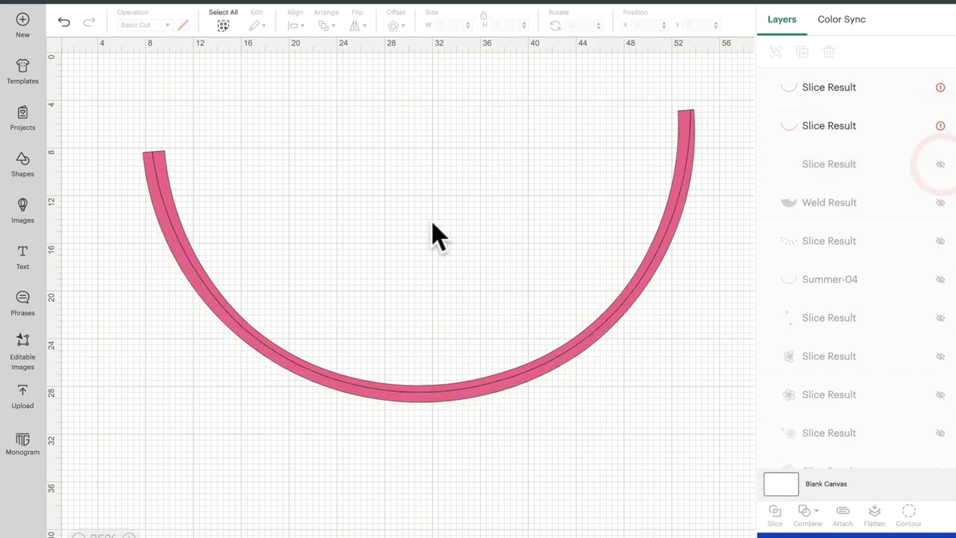
drag(90, 114, 427, 424)
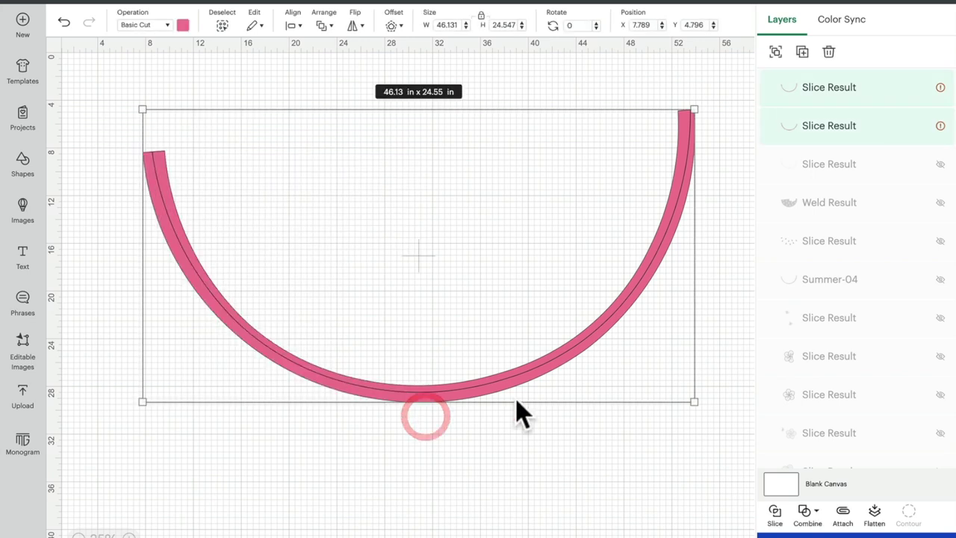
click(822, 514)
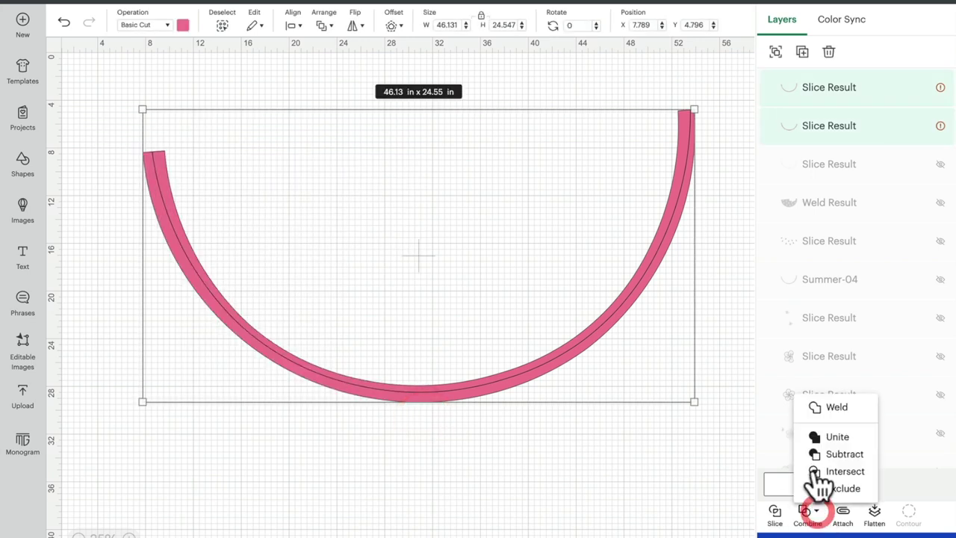
click(828, 407)
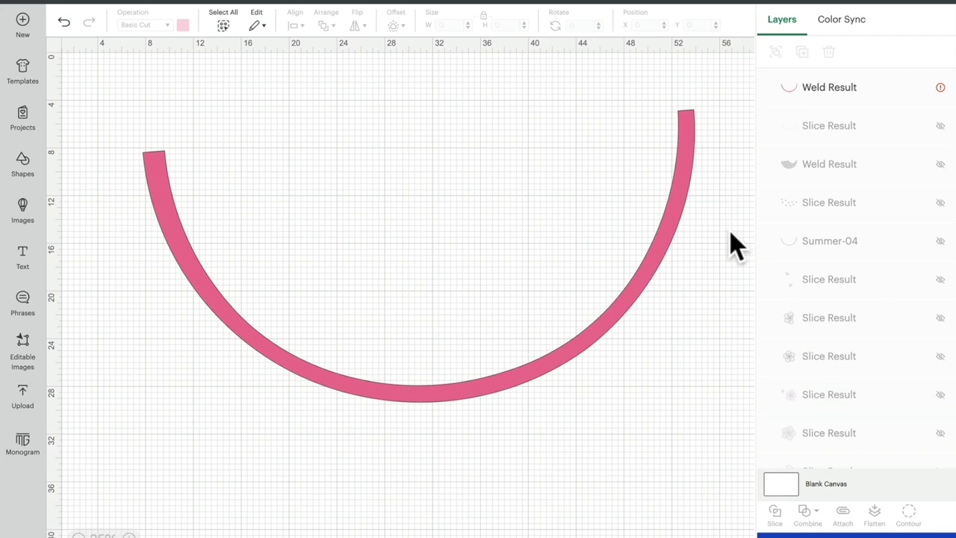
Step: Toggle the trimmed yellow band to check its fit with the welded pink band, and review it together with the red flesh and seeds
click(941, 124)
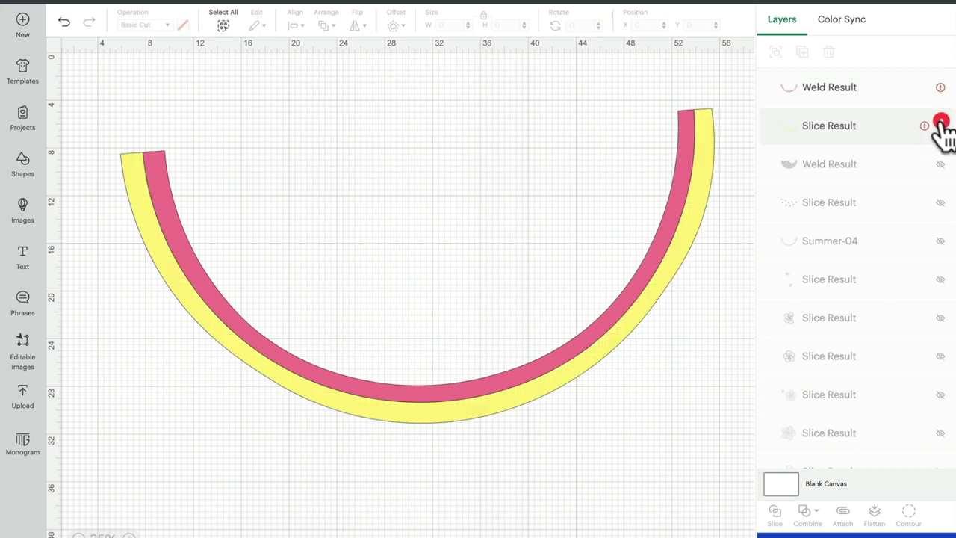
click(941, 125)
click(940, 125)
click(940, 125)
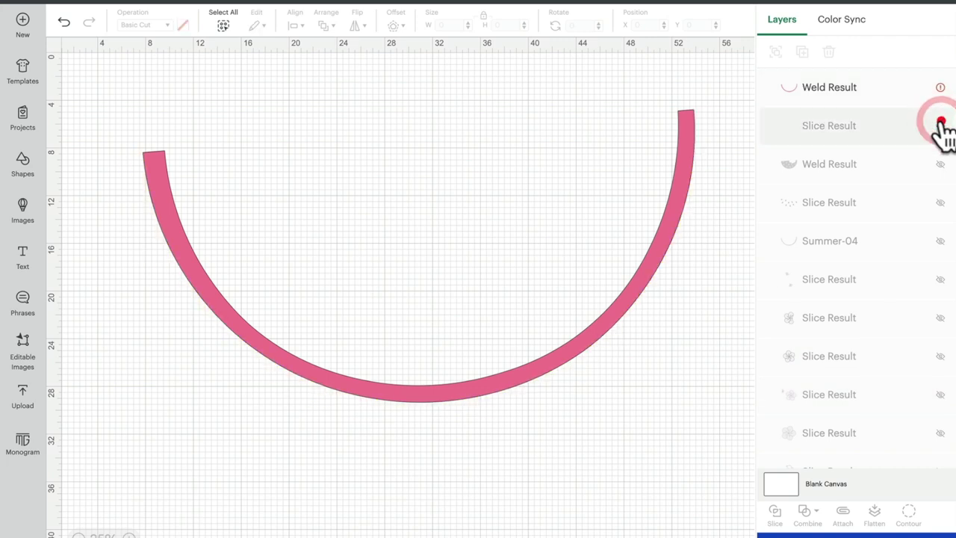
click(940, 125)
click(940, 124)
click(941, 125)
click(941, 124)
click(940, 125)
click(941, 125)
click(940, 125)
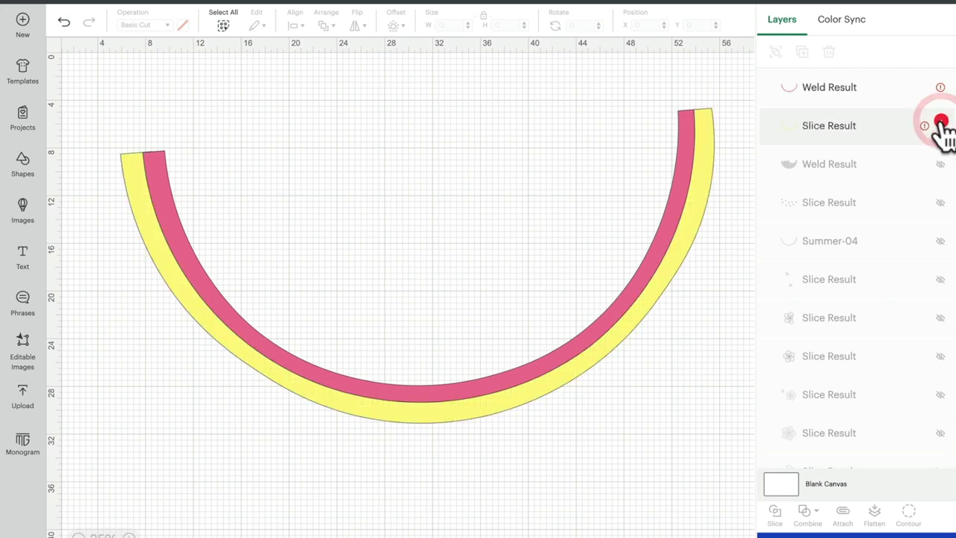
click(941, 164)
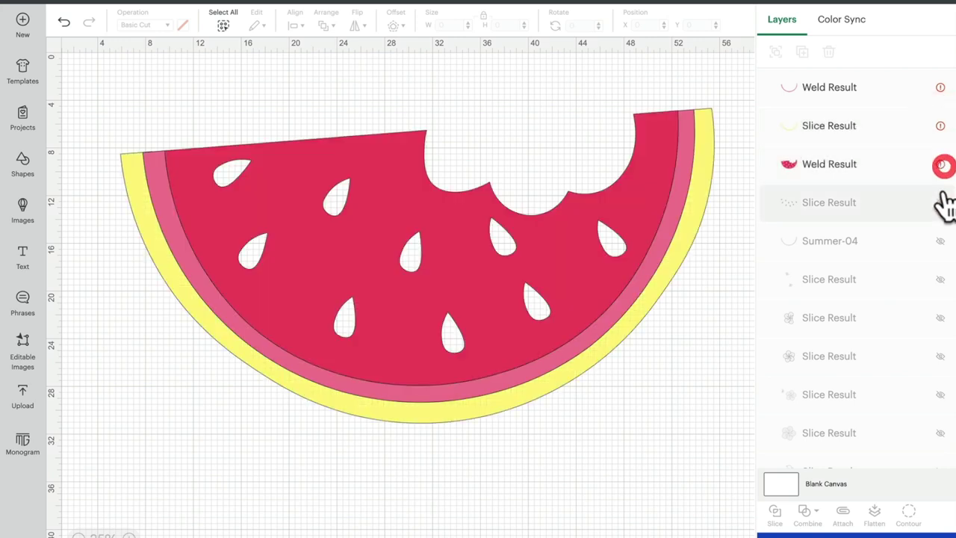
click(941, 202)
click(941, 202)
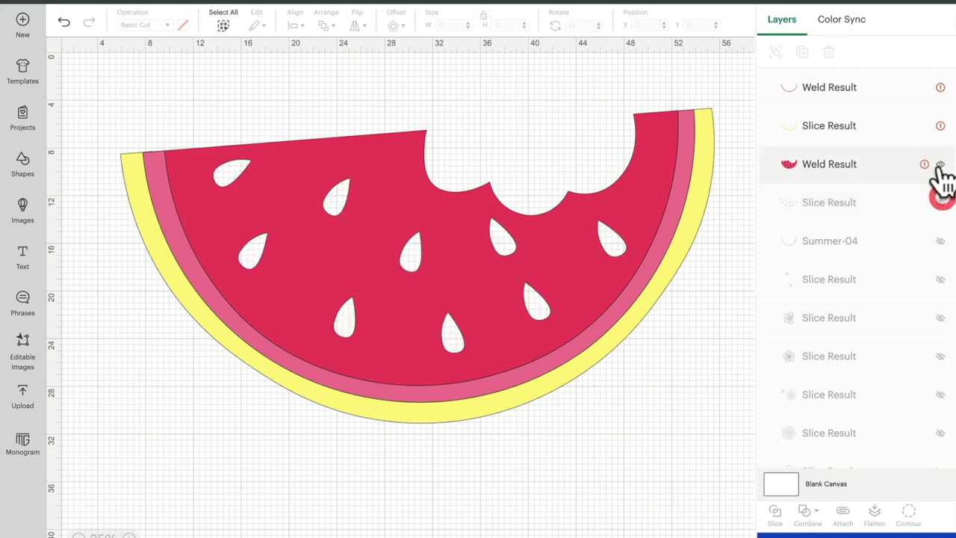
Step: Hide the red flesh and pink band, show the green band, and slice the yellow band with it
click(941, 164)
click(940, 87)
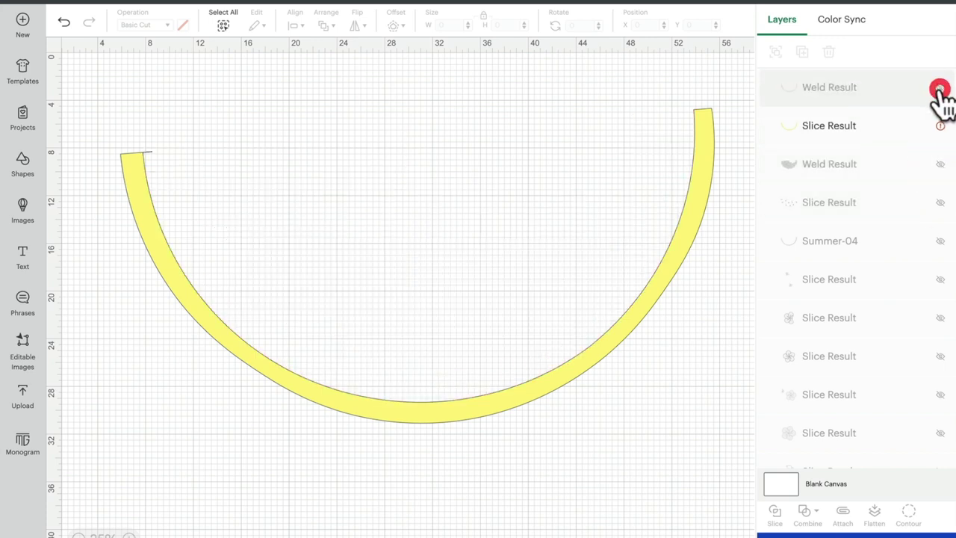
click(939, 241)
click(940, 241)
click(940, 241)
click(940, 241)
click(940, 240)
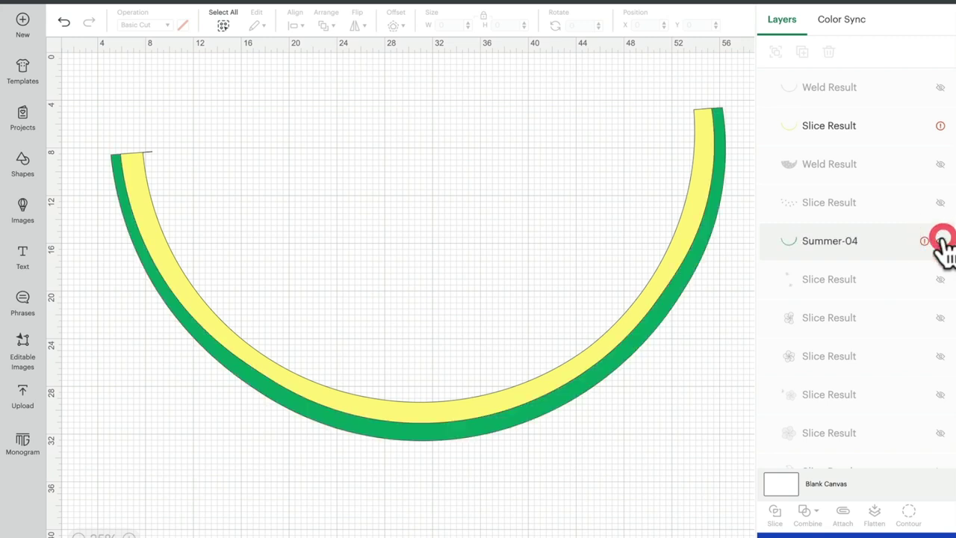
drag(74, 121, 316, 365)
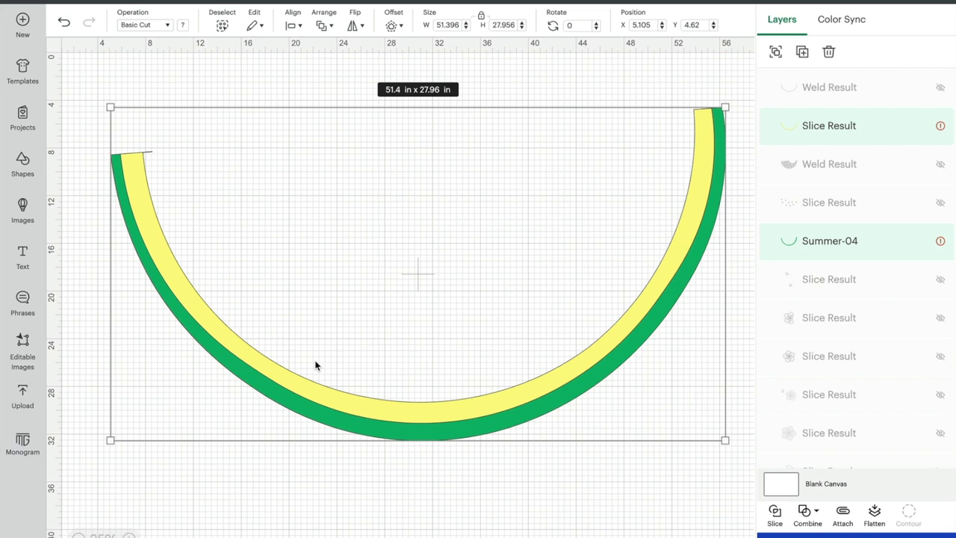
click(775, 516)
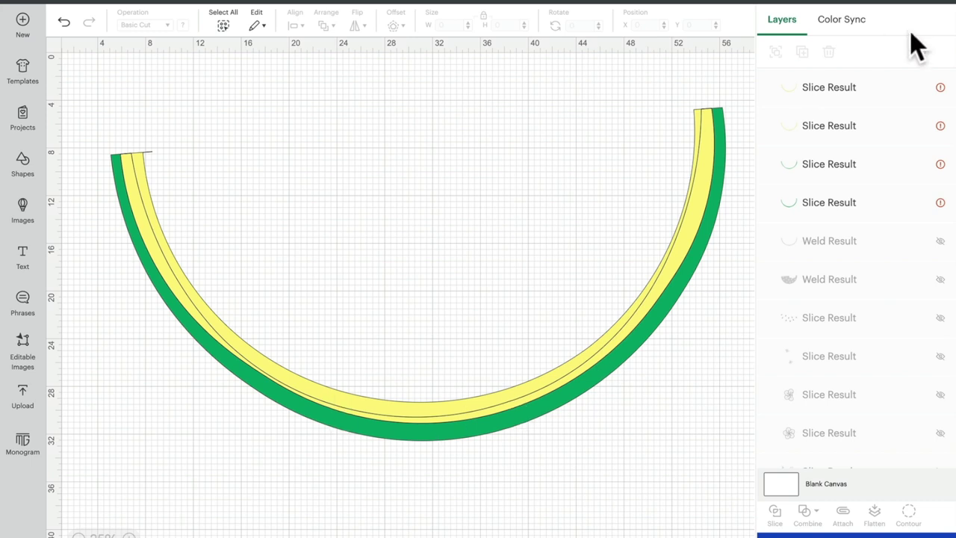
Step: Hide the main yellow slice, toggle the yellow overlap strip to inspect it against the green pieces, and leave it hidden
click(942, 88)
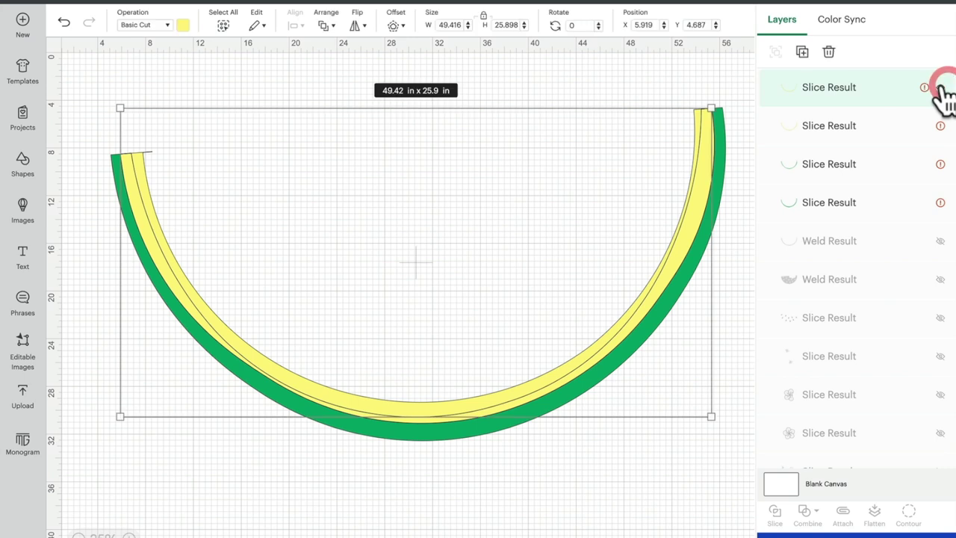
click(941, 89)
click(942, 128)
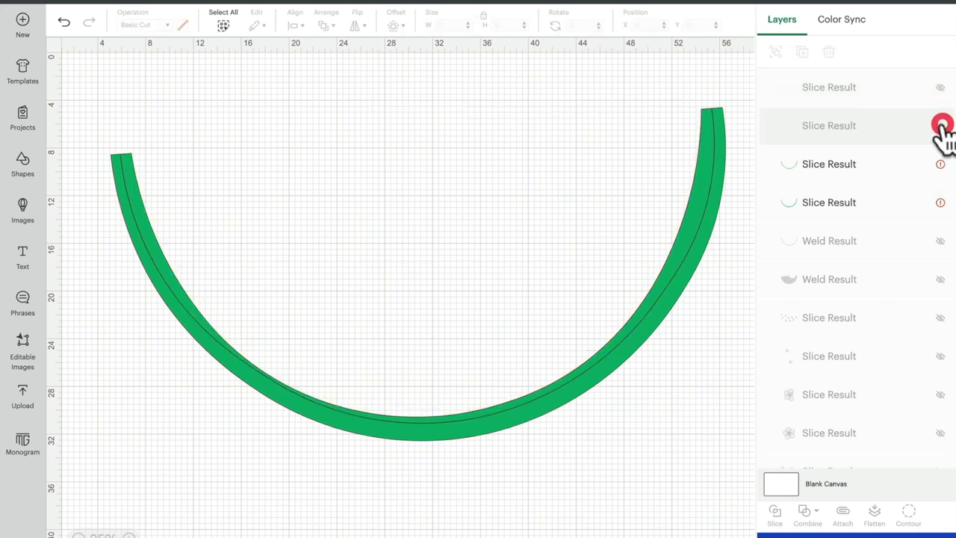
click(940, 127)
click(940, 127)
click(941, 127)
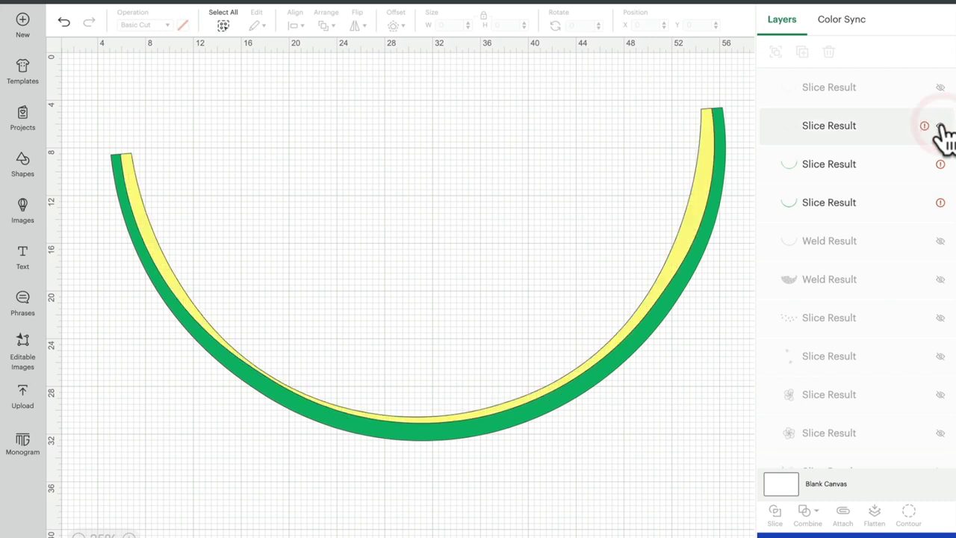
click(940, 127)
click(941, 127)
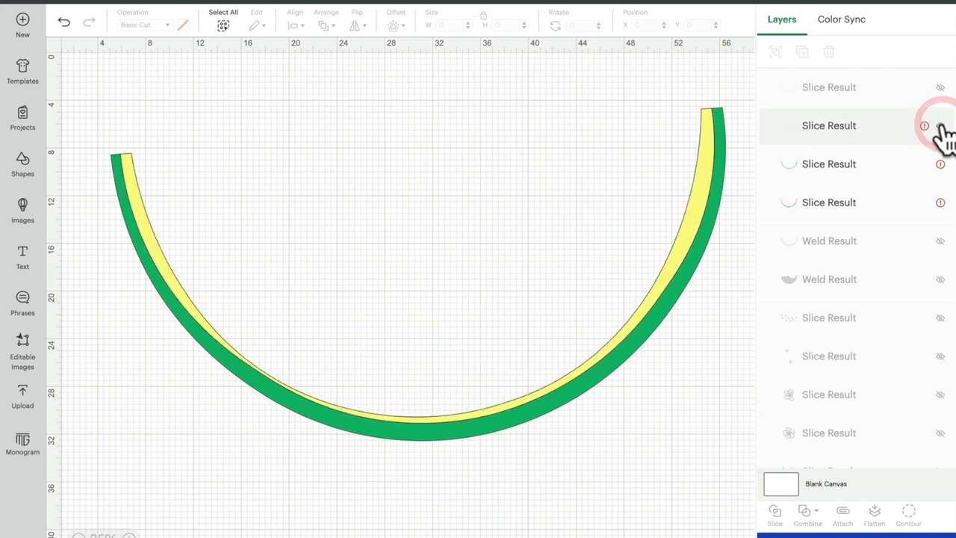
click(941, 127)
Step: Hide the two strips overlapping the outer green band and delete the green overlap strip
click(941, 164)
click(941, 165)
click(941, 165)
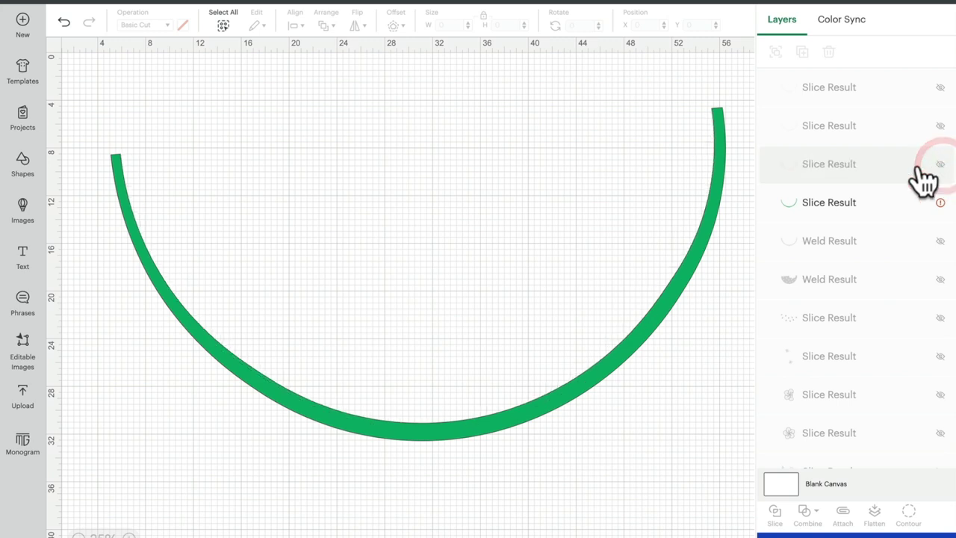
click(882, 170)
click(829, 51)
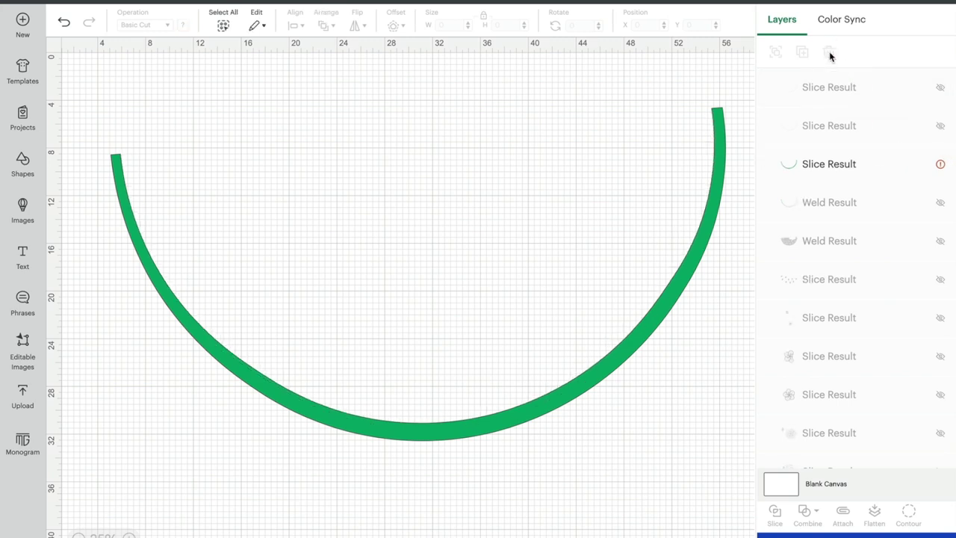
Step: Show both yellow slices, hide the green band, and weld the yellow slices into one band
click(941, 88)
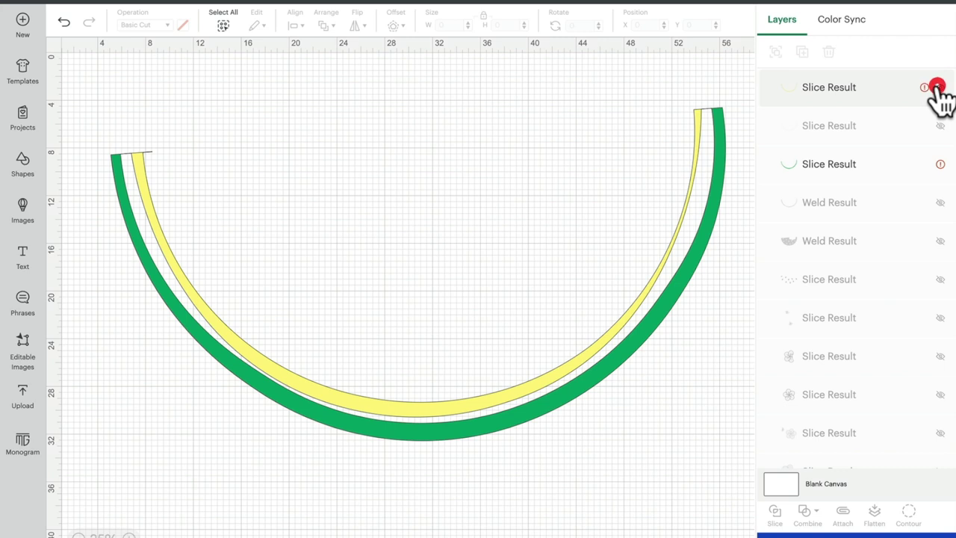
click(941, 125)
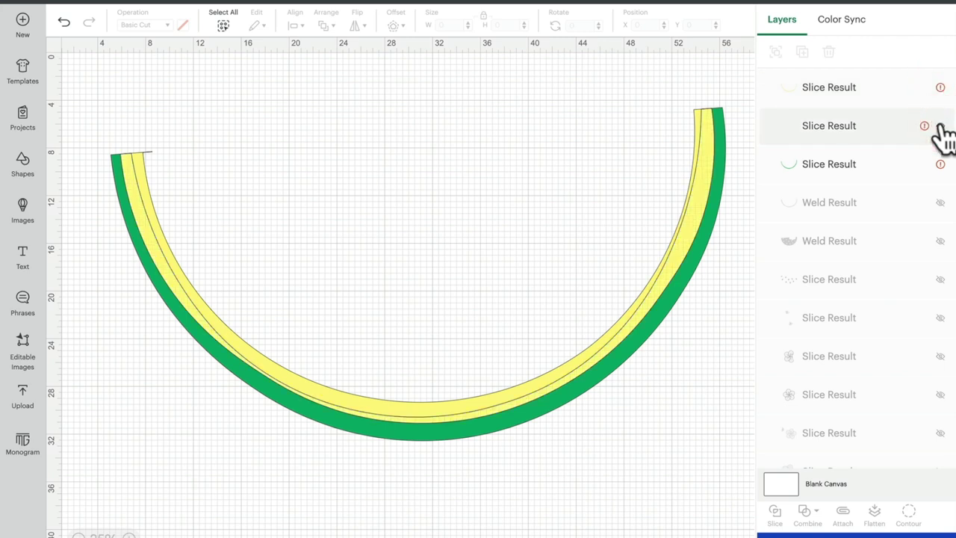
click(941, 165)
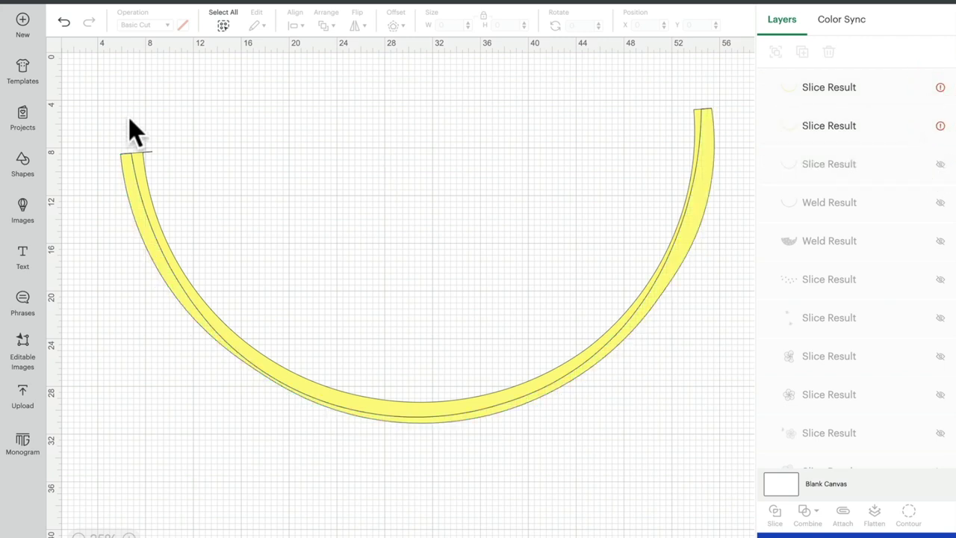
drag(76, 115, 448, 446)
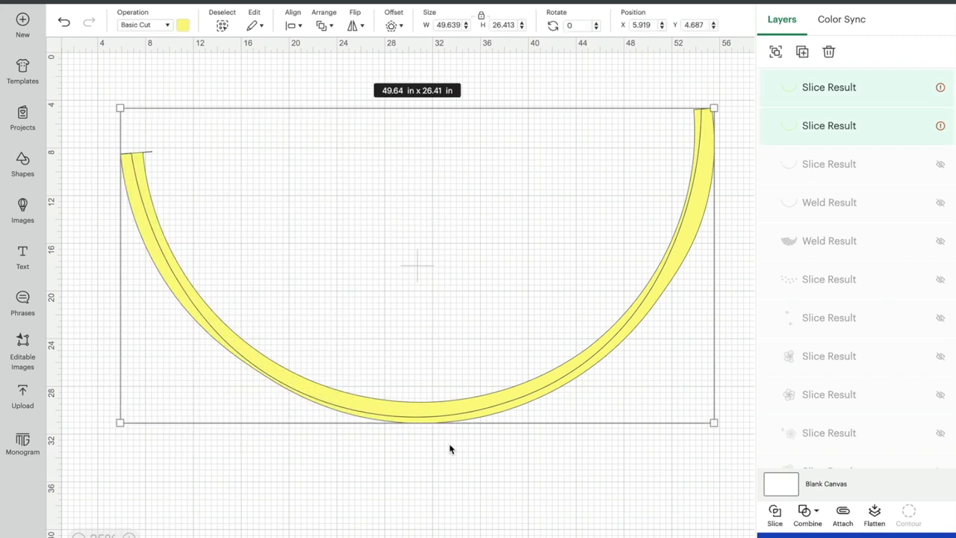
click(805, 512)
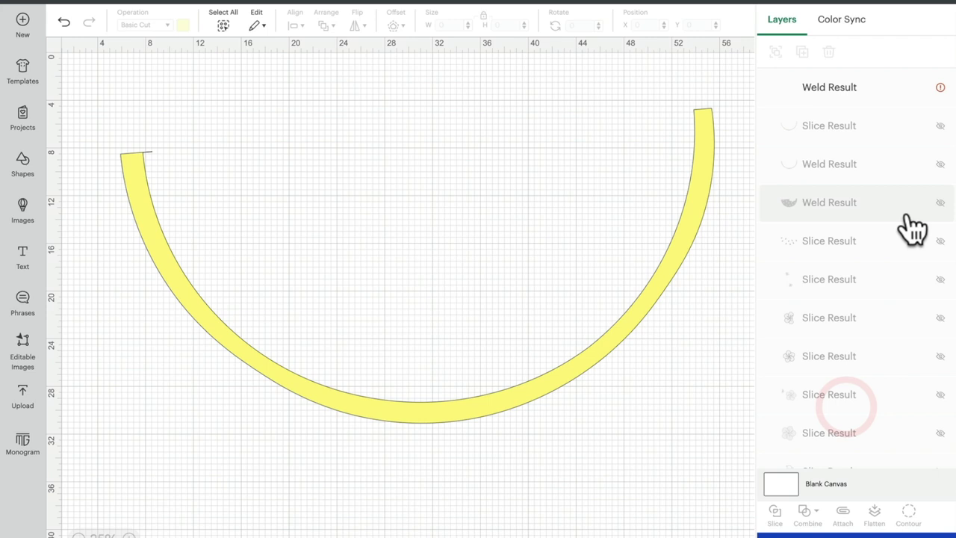
Step: Show the pink band, green band, red flesh and black seeds together with the welded yellow band
click(941, 164)
click(941, 125)
click(941, 203)
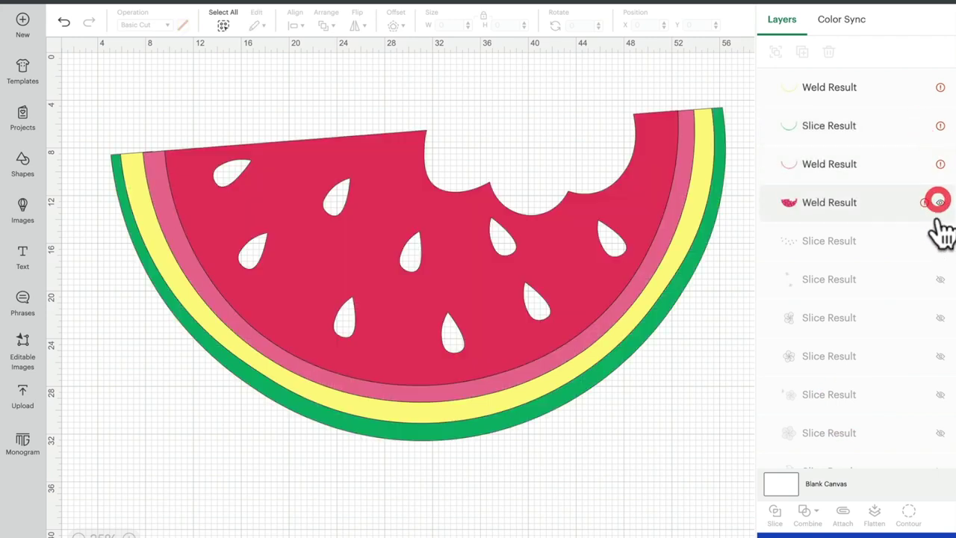
click(940, 241)
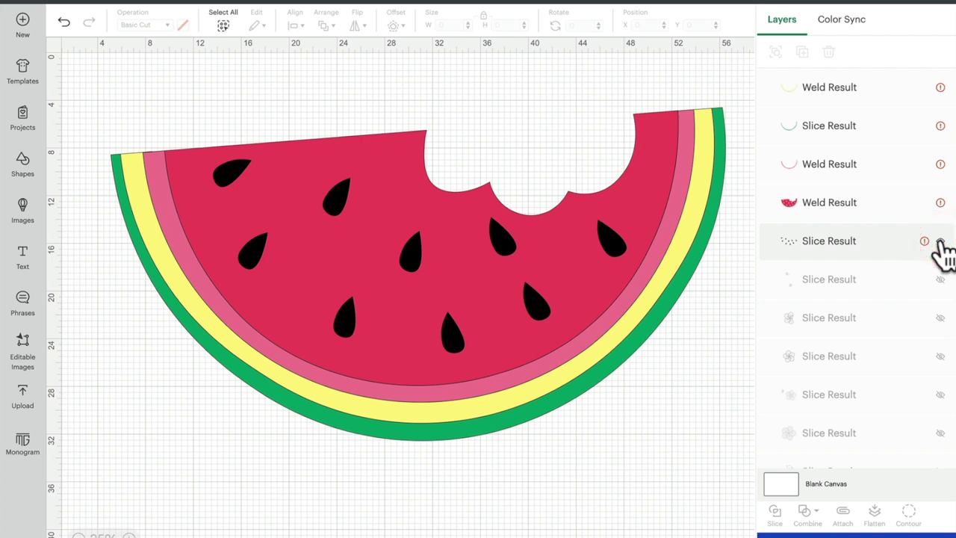
Step: Hide the seeds, red flesh, pink band and green band in turn to check the separate pieces, and show them all again
click(941, 241)
click(941, 203)
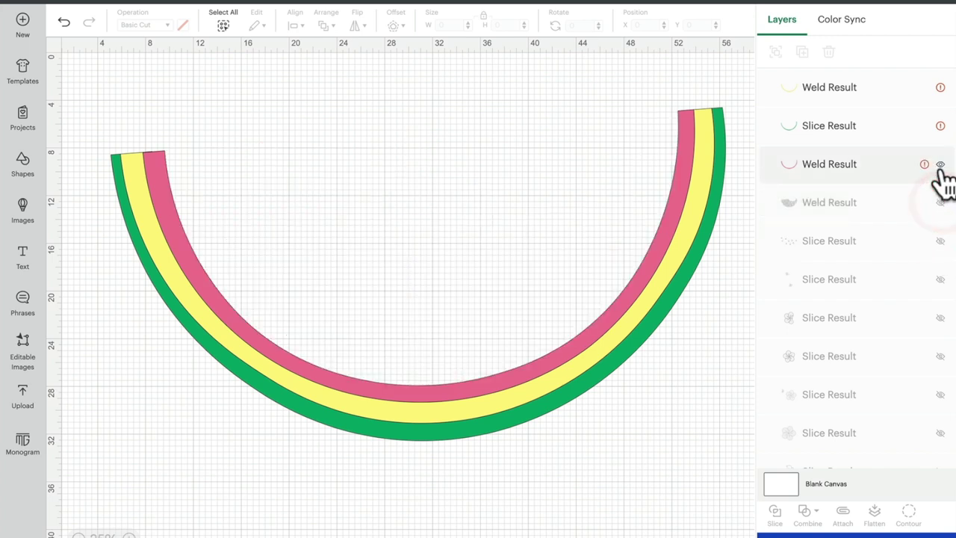
click(940, 164)
click(936, 125)
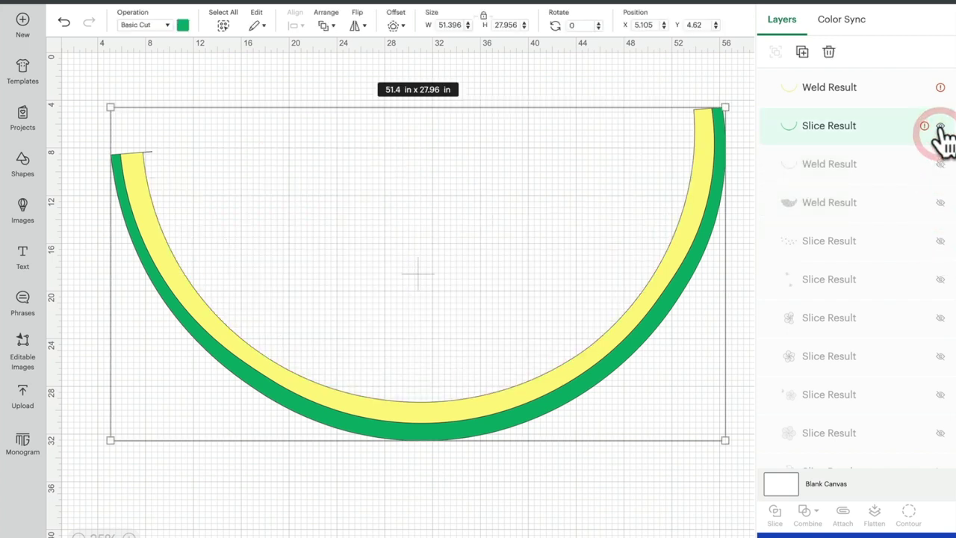
click(941, 126)
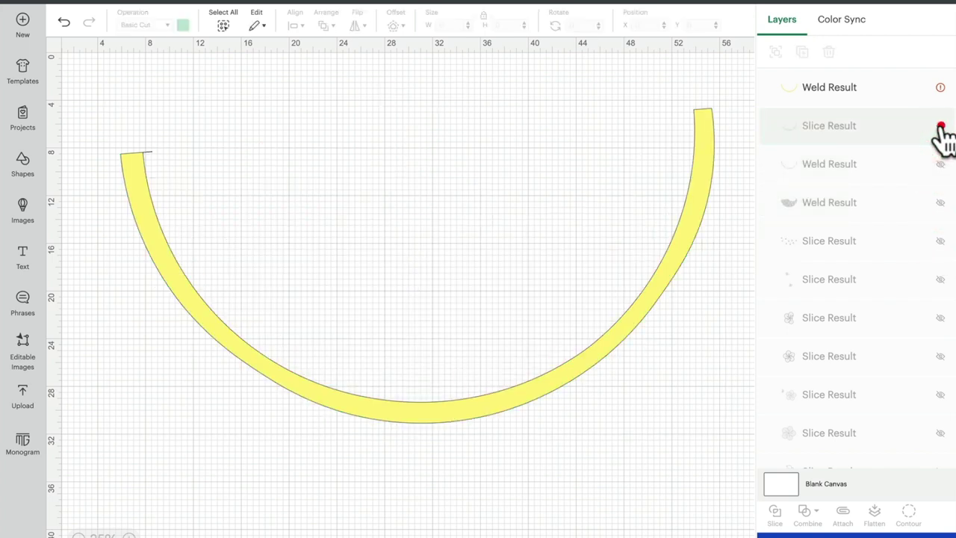
click(941, 164)
click(940, 202)
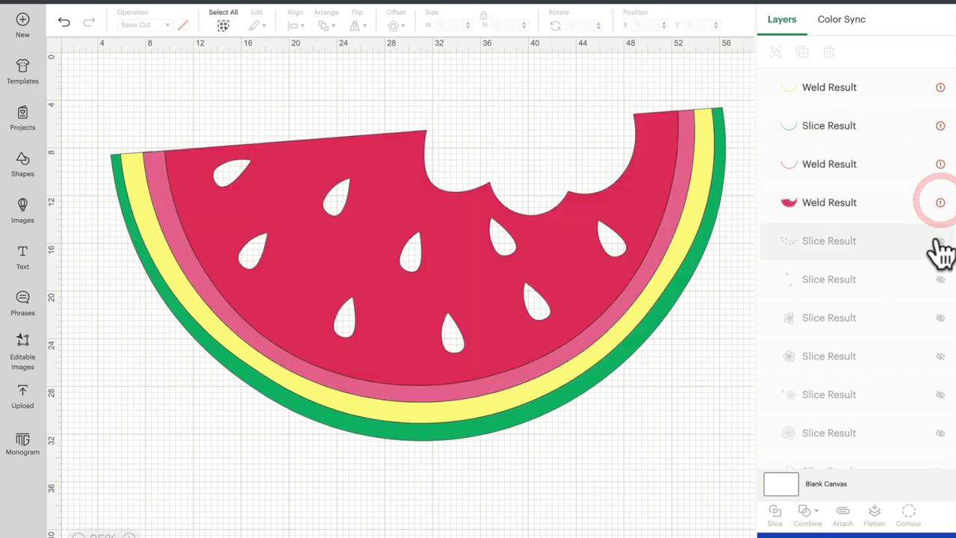
click(941, 240)
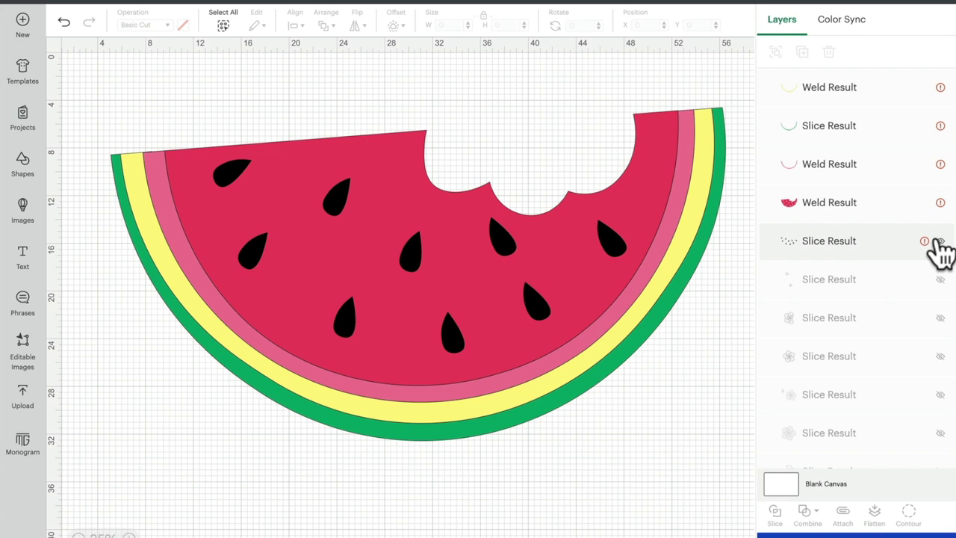